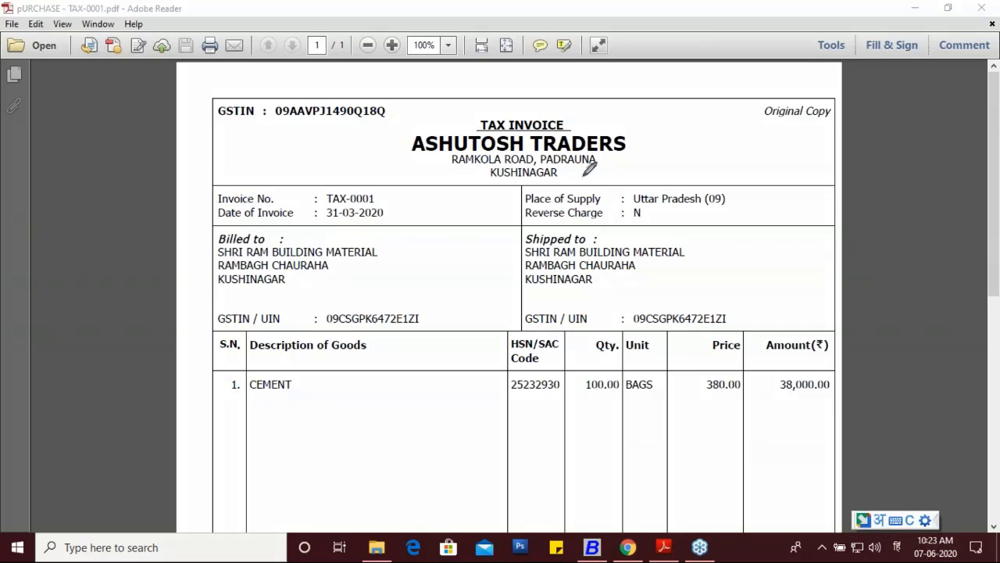
Draw a trial red ink mark on the GSTIN, then erase all ink from the page
mouse_move(207, 97)
mouse_down()
mouse_move(384, 92)
mouse_move(394, 115)
mouse_move(369, 130)
mouse_move(234, 134)
mouse_move(198, 115)
mouse_move(204, 99)
mouse_up()
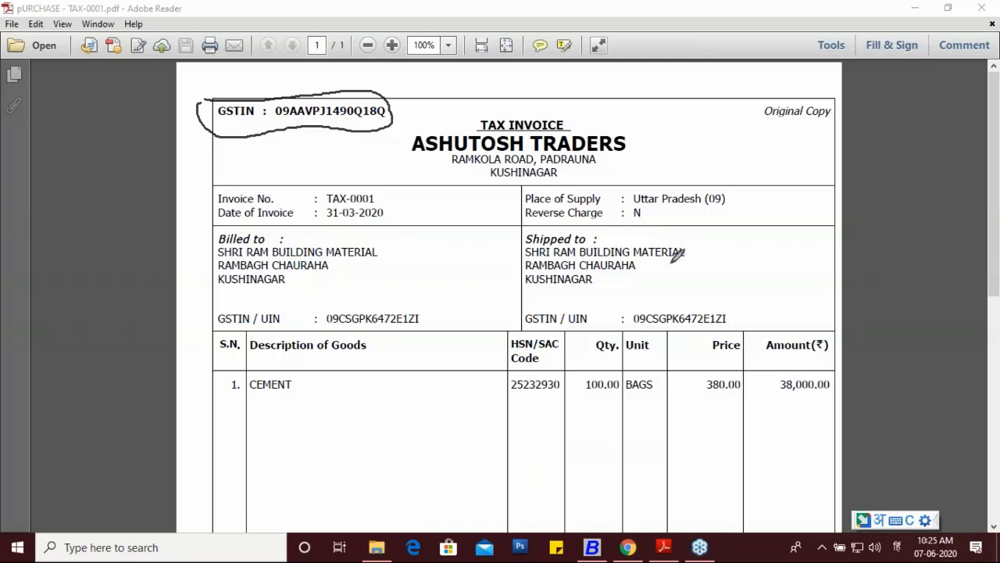
click(409, 169)
click(408, 174)
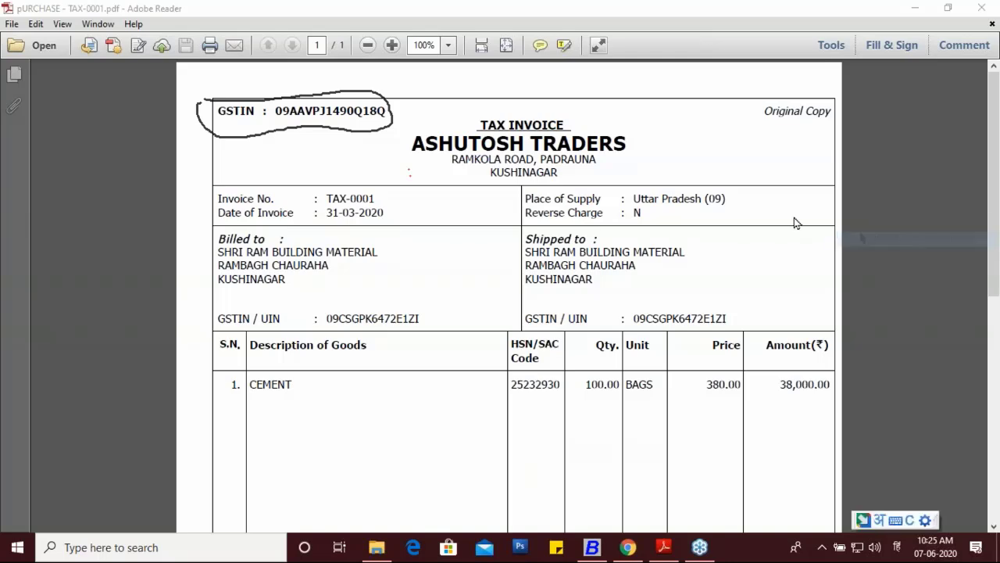
click(888, 320)
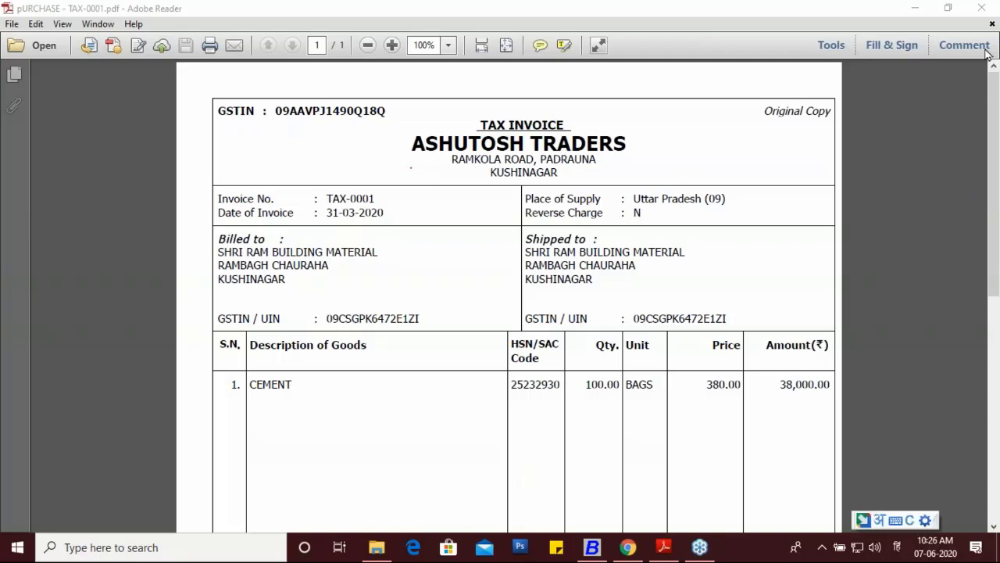
Circle the ASHUTOSH TRADERS header, underline the GSTIN, mark Billed to, tick TAX-0001, circle (09)
mouse_move(405, 123)
mouse_down()
mouse_move(640, 116)
mouse_move(415, 118)
mouse_up()
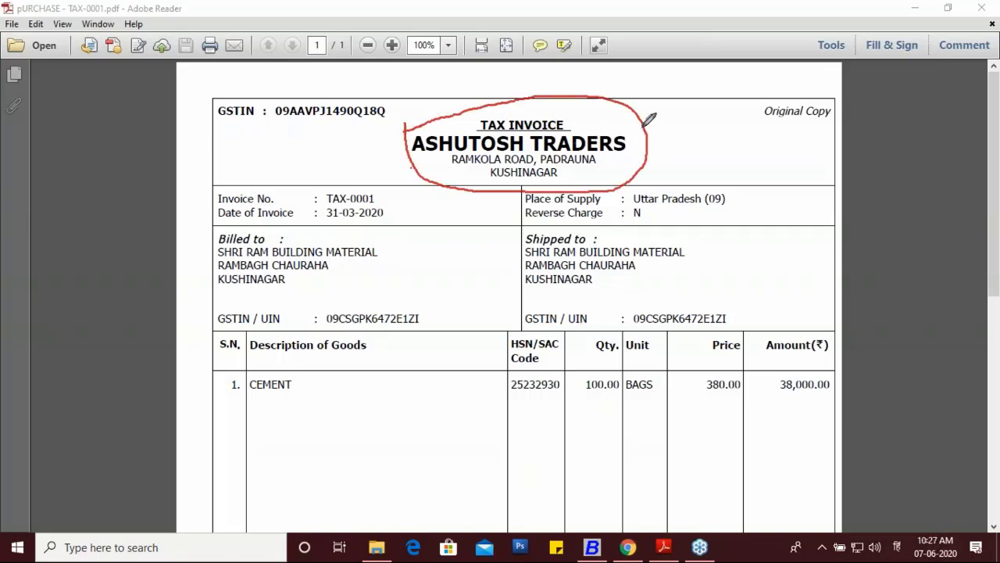
mouse_move(644, 125)
mouse_down()
mouse_move(680, 111)
mouse_move(675, 82)
mouse_move(645, 87)
mouse_move(644, 125)
mouse_move(661, 141)
mouse_move(674, 134)
mouse_up()
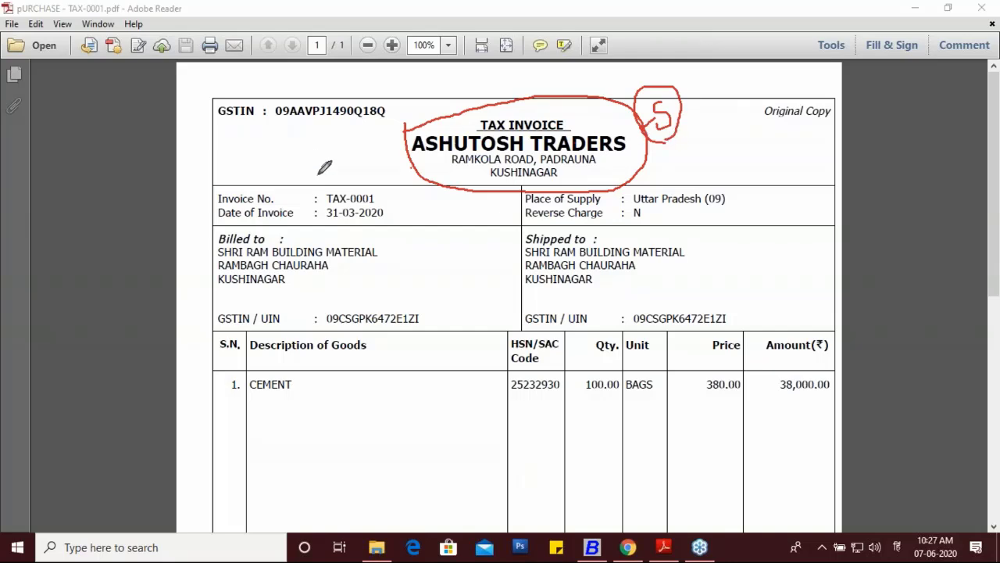
mouse_move(271, 130)
mouse_down()
mouse_move(391, 117)
mouse_move(389, 86)
mouse_move(270, 87)
mouse_move(266, 134)
mouse_up()
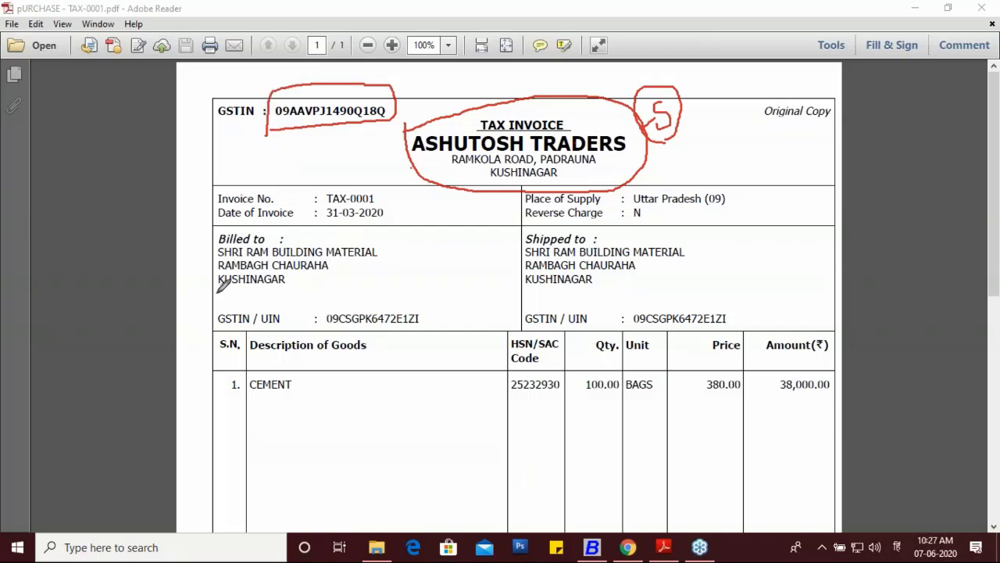
mouse_move(217, 294)
mouse_down()
mouse_move(387, 271)
mouse_move(358, 225)
mouse_move(223, 226)
mouse_move(211, 285)
mouse_up()
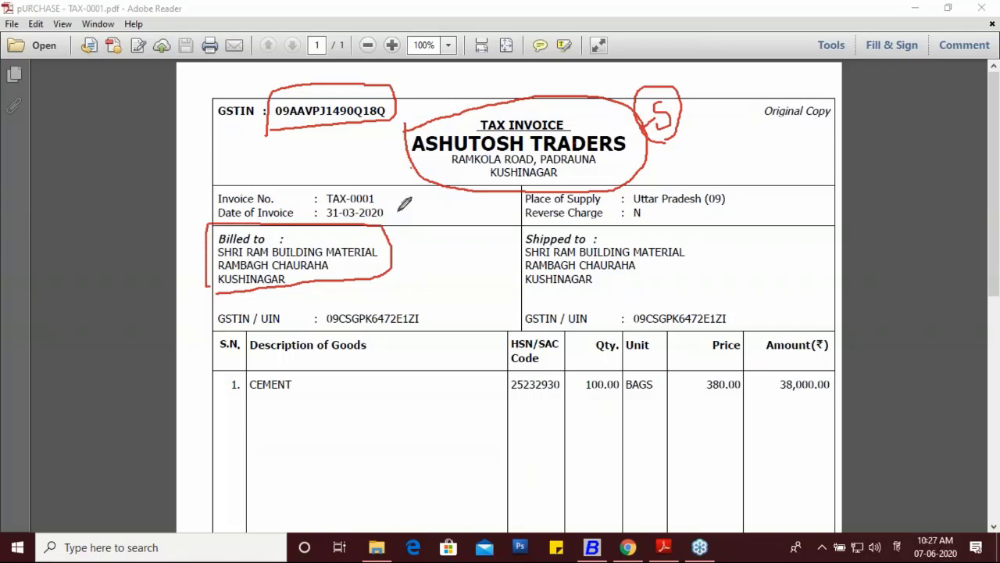
mouse_move(381, 199)
mouse_down()
mouse_move(406, 184)
mouse_move(409, 214)
mouse_move(420, 204)
mouse_up()
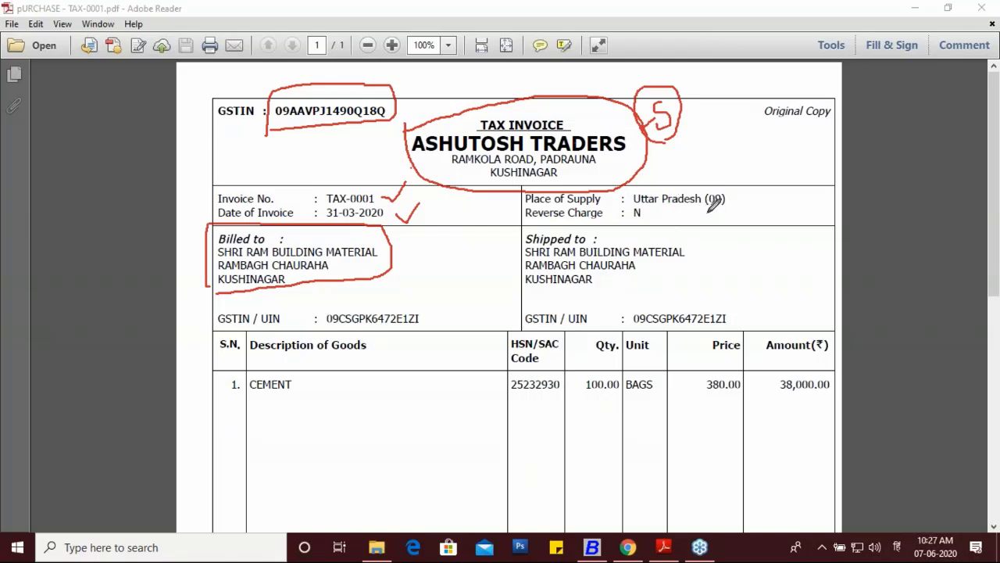
mouse_move(705, 189)
mouse_down()
mouse_move(718, 208)
mouse_move(727, 188)
mouse_up()
Circle CEMENT, HSN 25232930, quantity 100.00 and price 380.00 in red ink
mouse_move(244, 405)
mouse_down()
mouse_move(311, 392)
mouse_move(306, 378)
mouse_move(245, 371)
mouse_move(244, 405)
mouse_up()
mouse_move(558, 368)
mouse_down()
mouse_move(538, 363)
mouse_move(532, 401)
mouse_move(567, 383)
mouse_move(610, 410)
mouse_up()
mouse_move(590, 366)
mouse_down()
mouse_move(618, 399)
mouse_move(655, 382)
mouse_move(650, 372)
mouse_move(621, 388)
mouse_move(645, 403)
mouse_move(653, 390)
mouse_move(644, 381)
mouse_up()
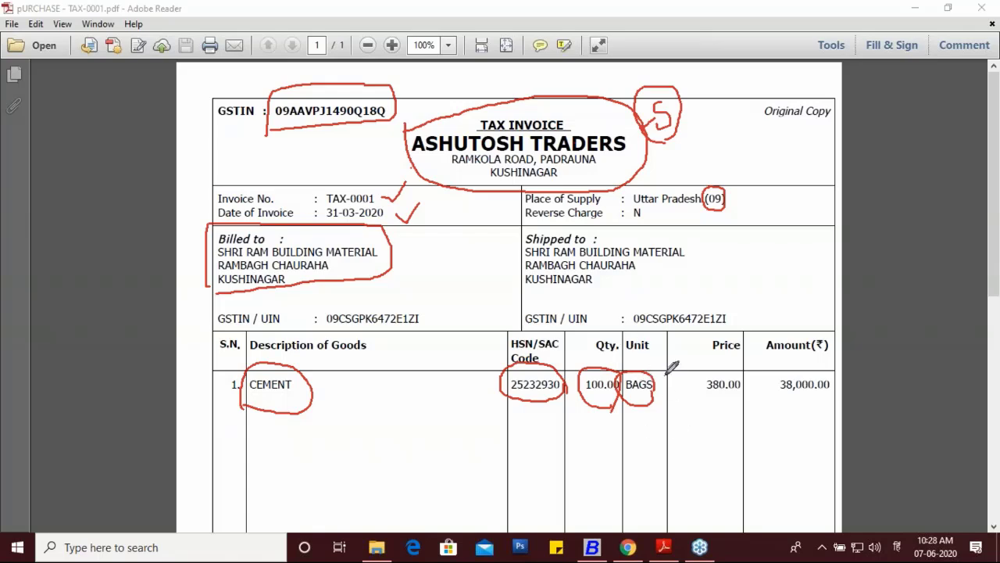
mouse_move(696, 402)
mouse_down()
mouse_move(734, 394)
mouse_move(711, 373)
mouse_move(700, 384)
mouse_move(740, 398)
mouse_move(746, 378)
mouse_move(779, 396)
mouse_move(839, 388)
mouse_move(838, 356)
mouse_move(780, 364)
mouse_up()
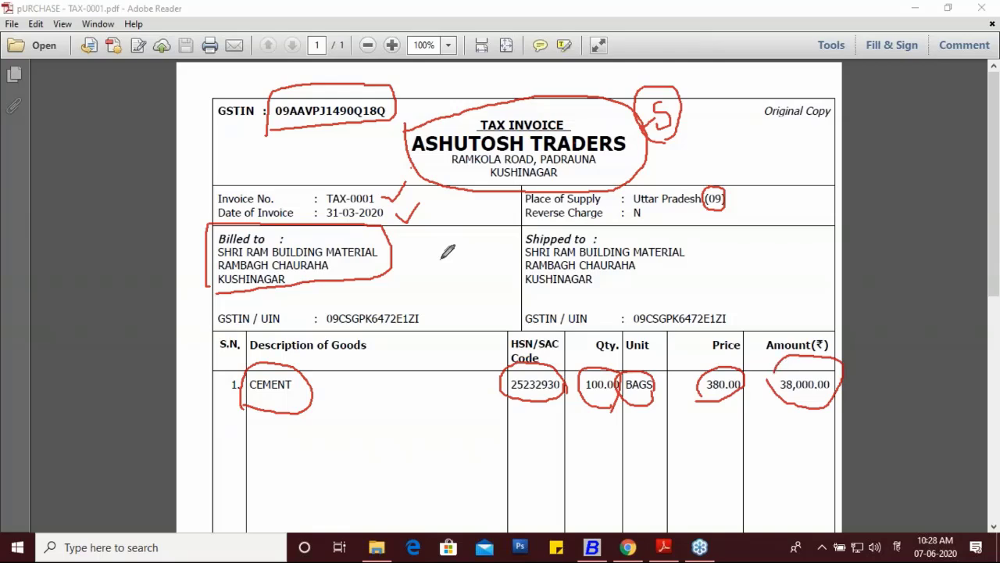
Tick the Billed to and Shipped to headings, then exit pen mode and erase all ink
drag(279, 241, 303, 230)
mouse_move(596, 235)
mouse_down()
mouse_move(605, 244)
mouse_move(620, 226)
mouse_up()
drag(393, 251, 416, 252)
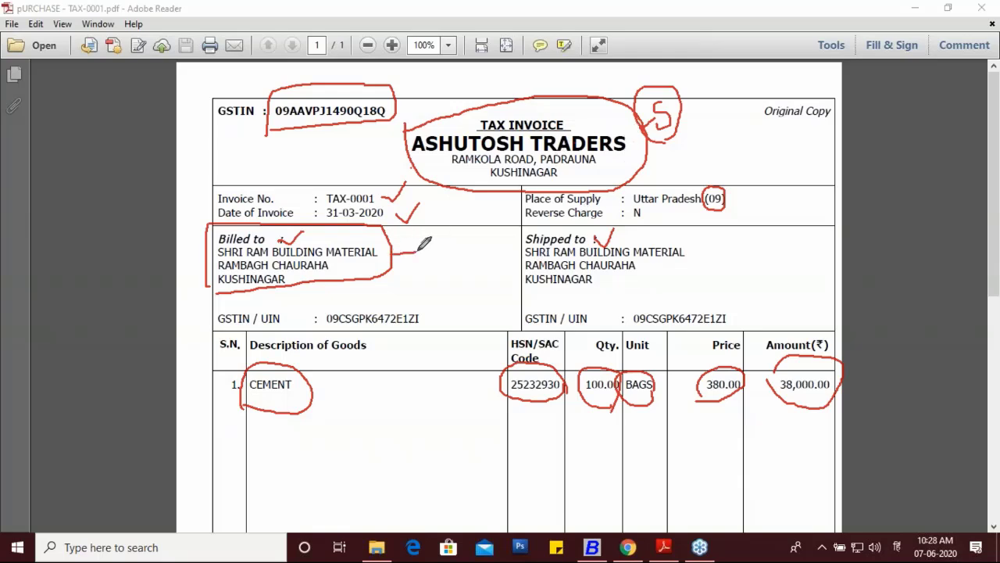
click(983, 224)
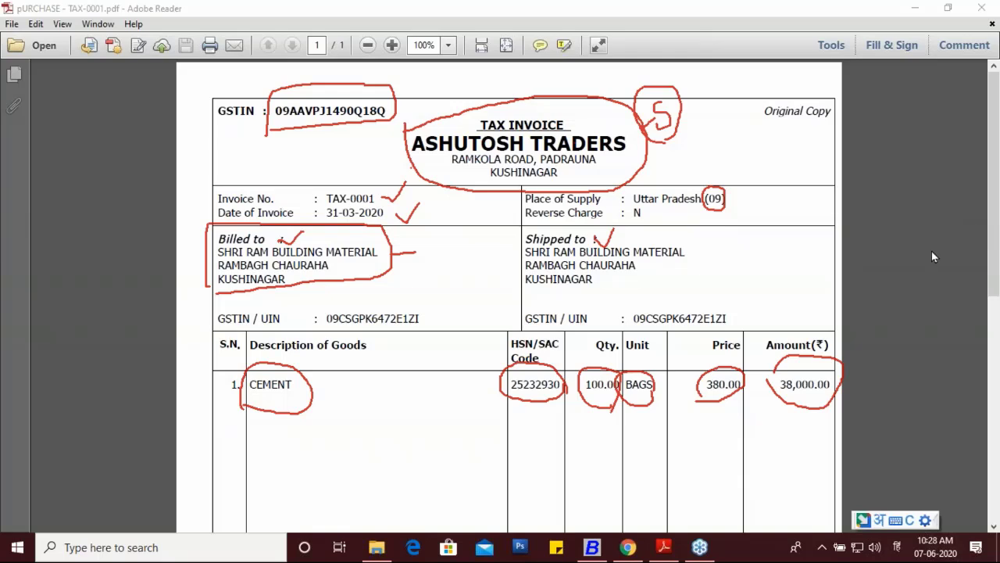
click(902, 314)
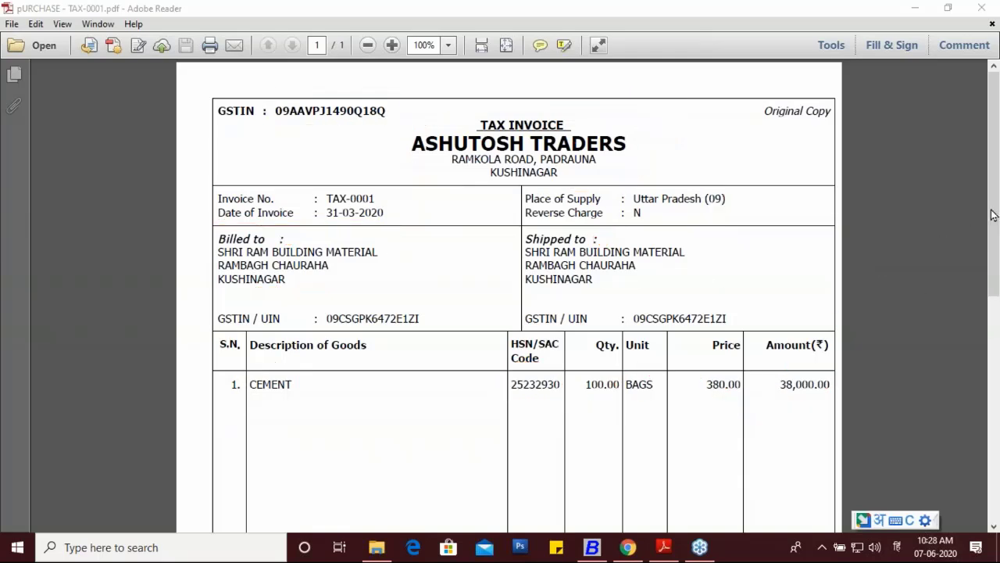
Scroll down to the totals and, with the pen, underline the SGST line and circle both 14.00 % rates
click(903, 233)
scroll(865, 274, down, 6)
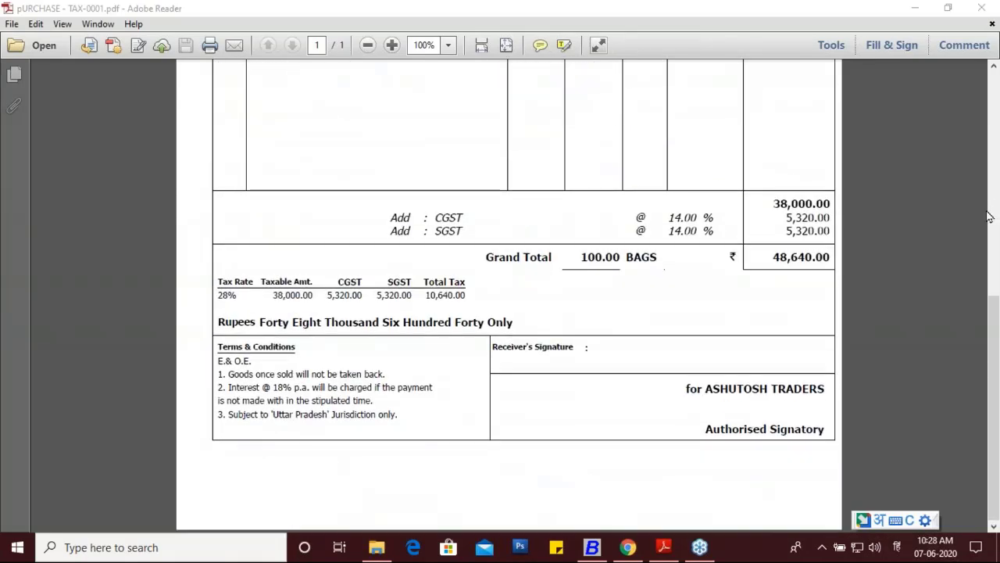
click(863, 251)
drag(422, 244, 483, 244)
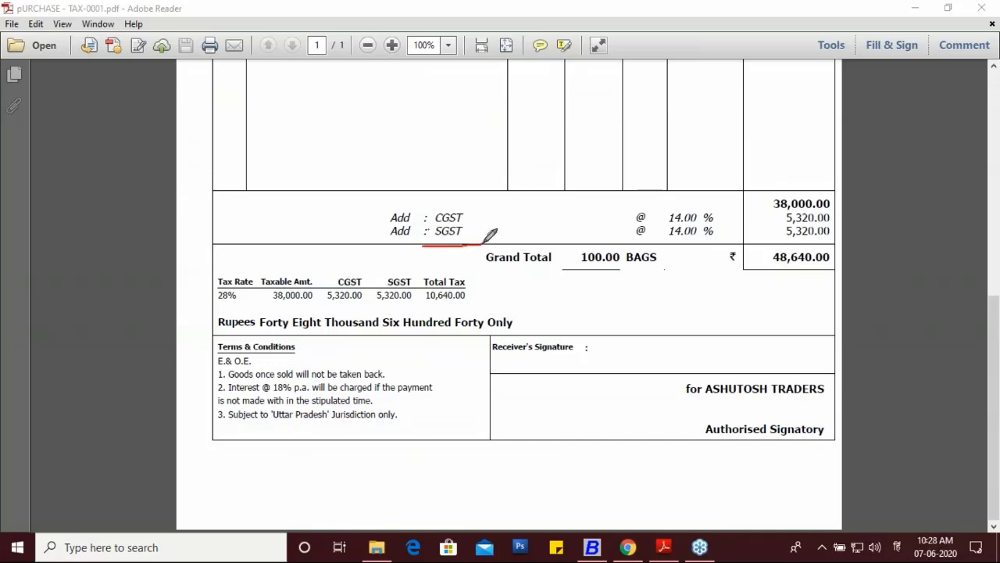
mouse_move(727, 210)
mouse_down()
mouse_move(694, 203)
mouse_move(667, 239)
mouse_move(708, 243)
mouse_move(728, 215)
mouse_up()
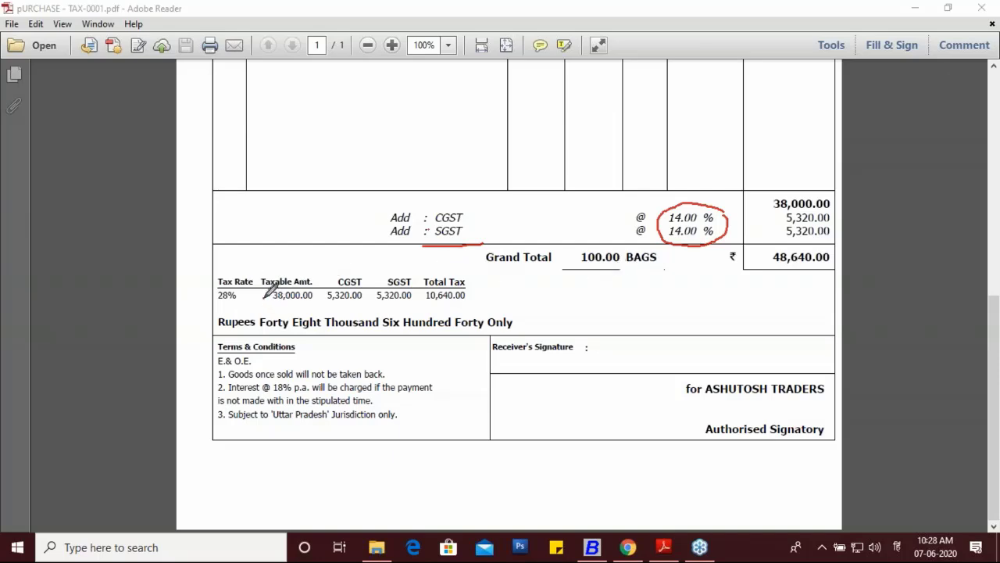
Mark the 38,000.00 taxable amount and both 5,320.00 tax amounts, then clear all the ink
mouse_move(264, 297)
mouse_down()
mouse_move(319, 316)
mouse_move(325, 269)
mouse_move(270, 258)
mouse_move(266, 295)
mouse_up()
drag(328, 307, 397, 304)
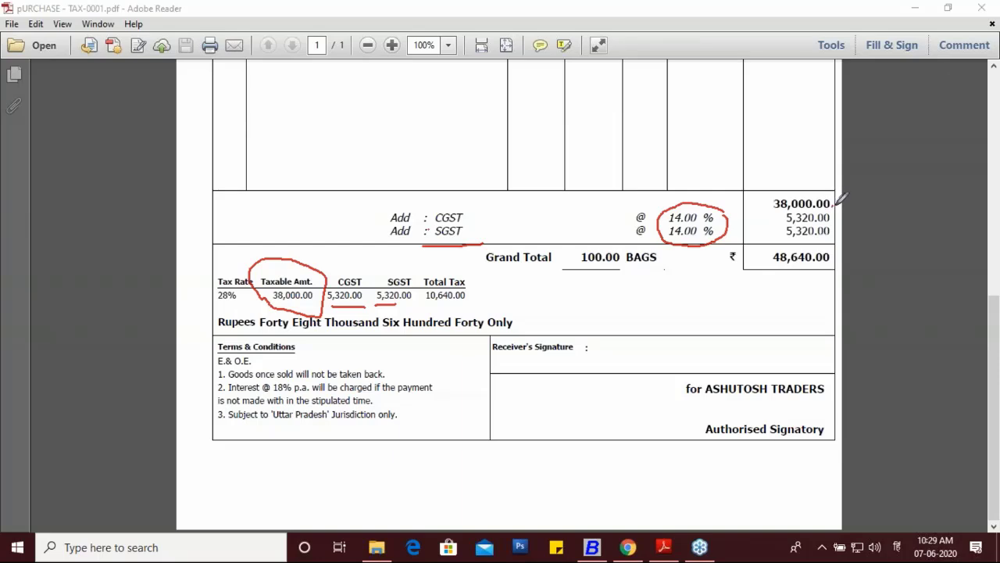
mouse_move(833, 206)
mouse_down()
mouse_move(843, 193)
mouse_move(830, 218)
mouse_up()
drag(841, 222, 832, 239)
click(984, 225)
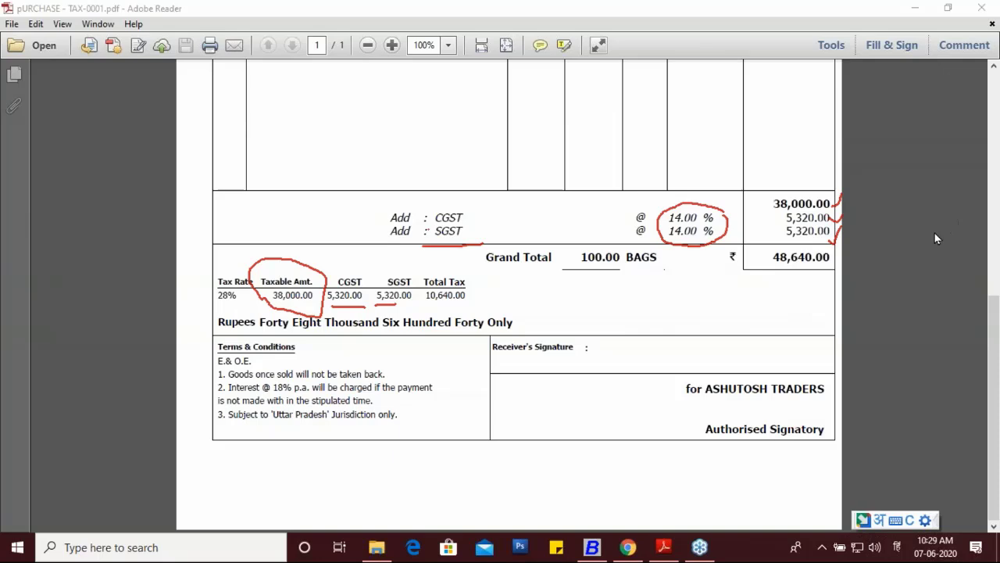
click(889, 319)
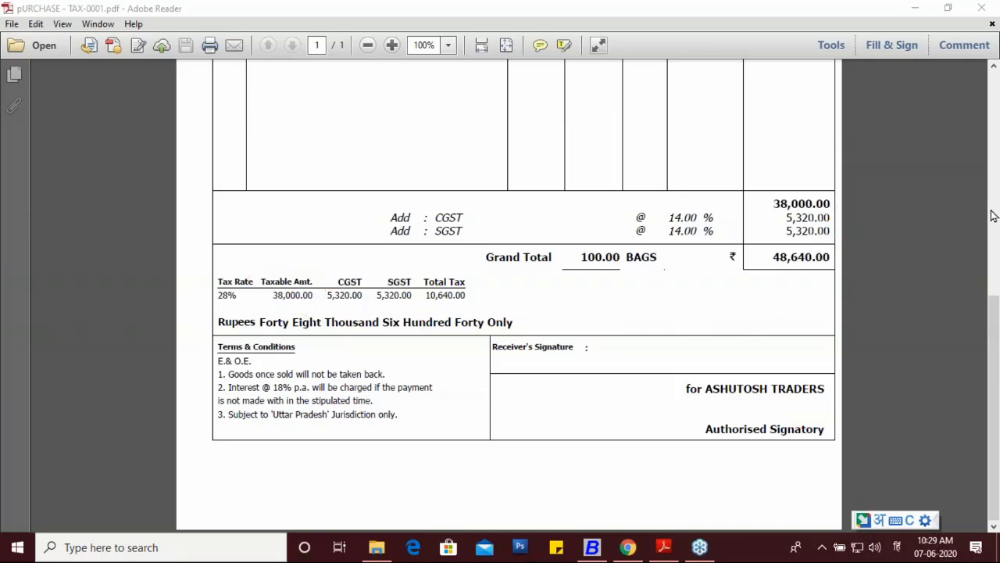
Scroll back to the top of invoice TAX-0001 and bring the Busy 17 company window forward
scroll(797, 290, up, 10)
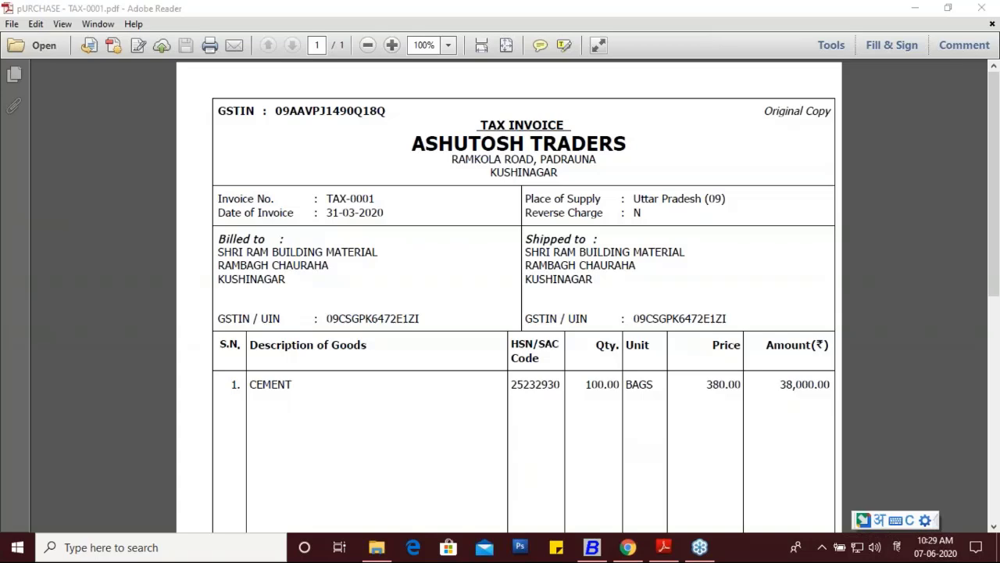
scroll(508, 297, down, 2)
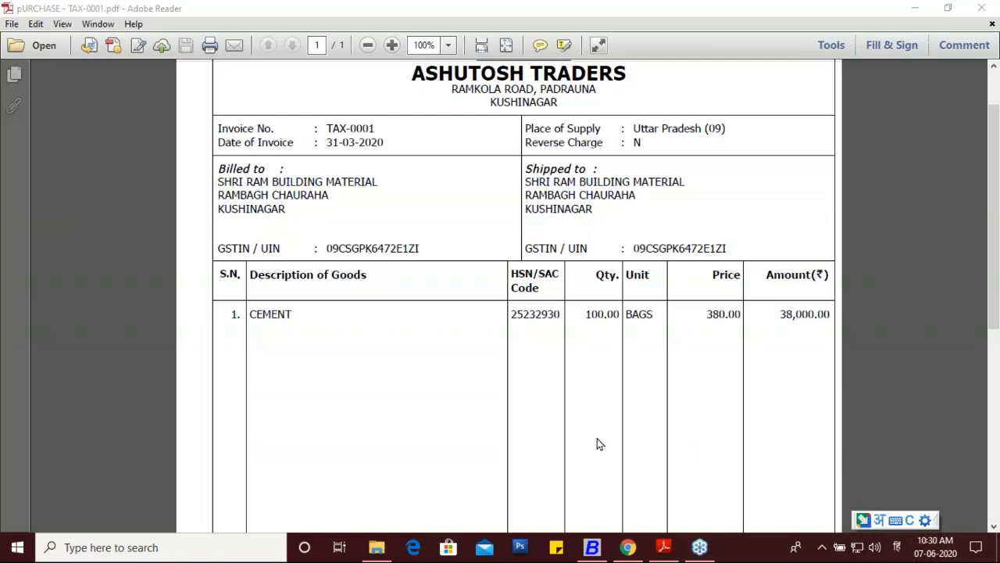
scroll(597, 442, down, 3)
scroll(598, 442, up, 2)
scroll(508, 296, up, 3)
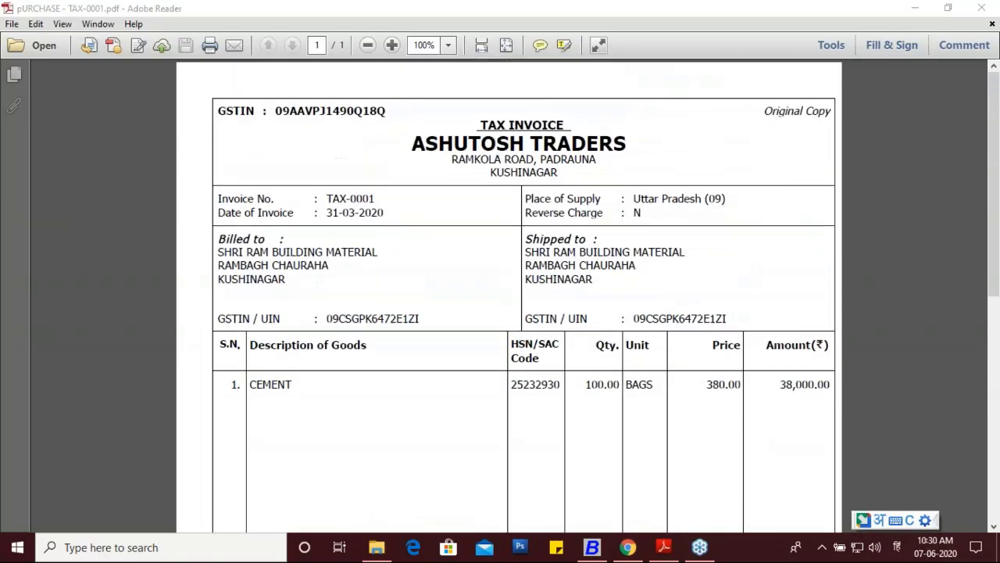
click(592, 549)
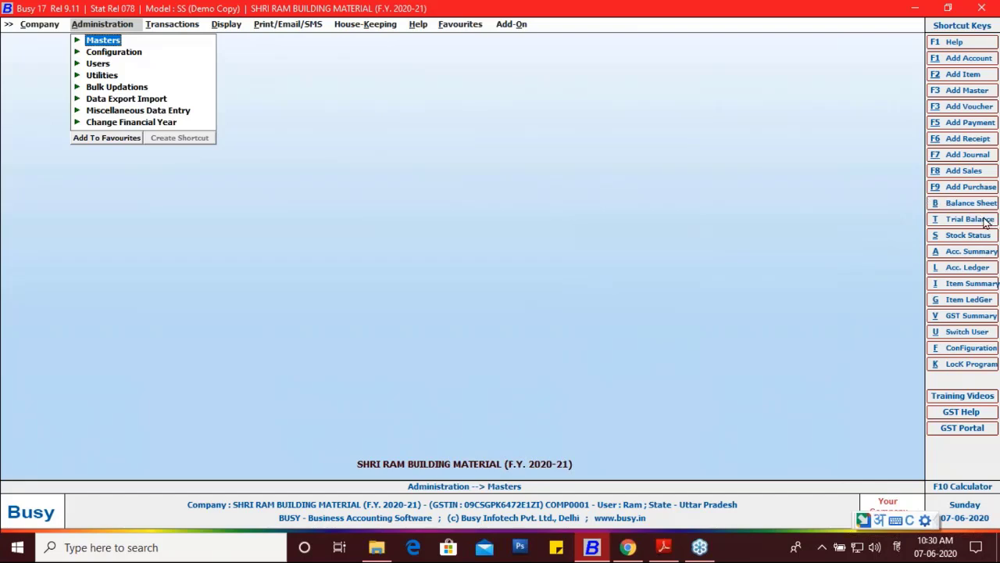
Go to Transactions > Purchase > Add to start a purchase voucher dated 01-04-2020
key(Right)
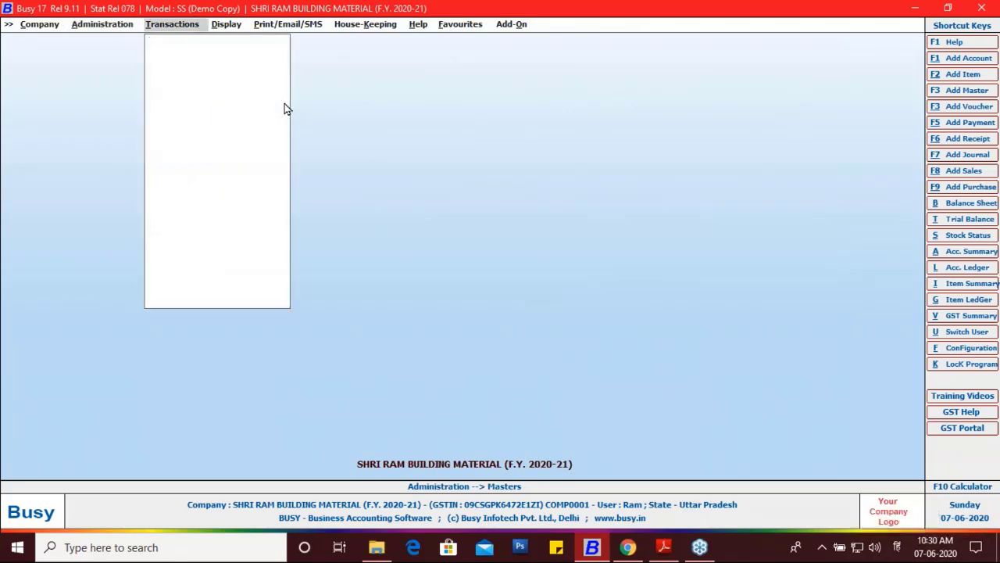
key(Down)
key(Return)
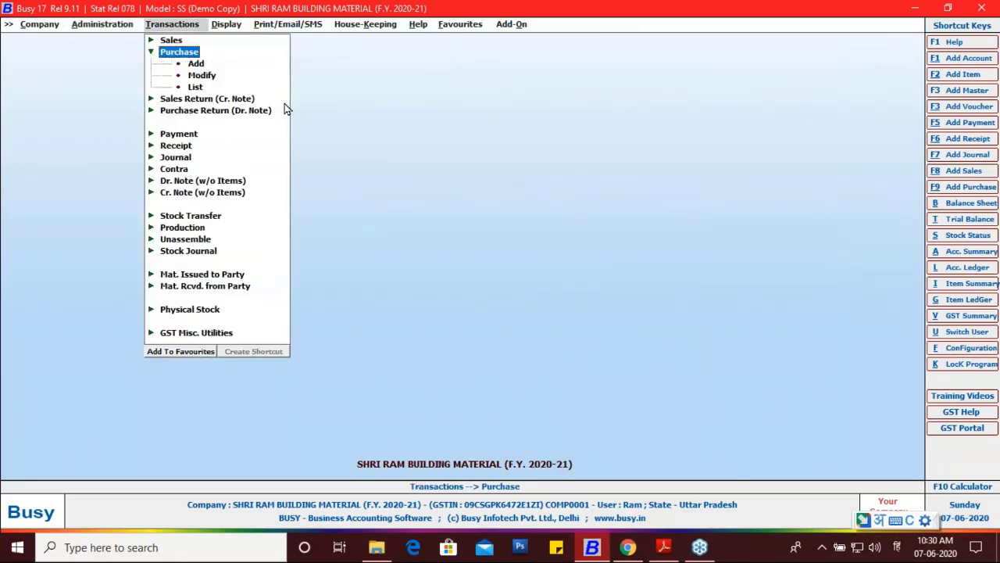
key(Return)
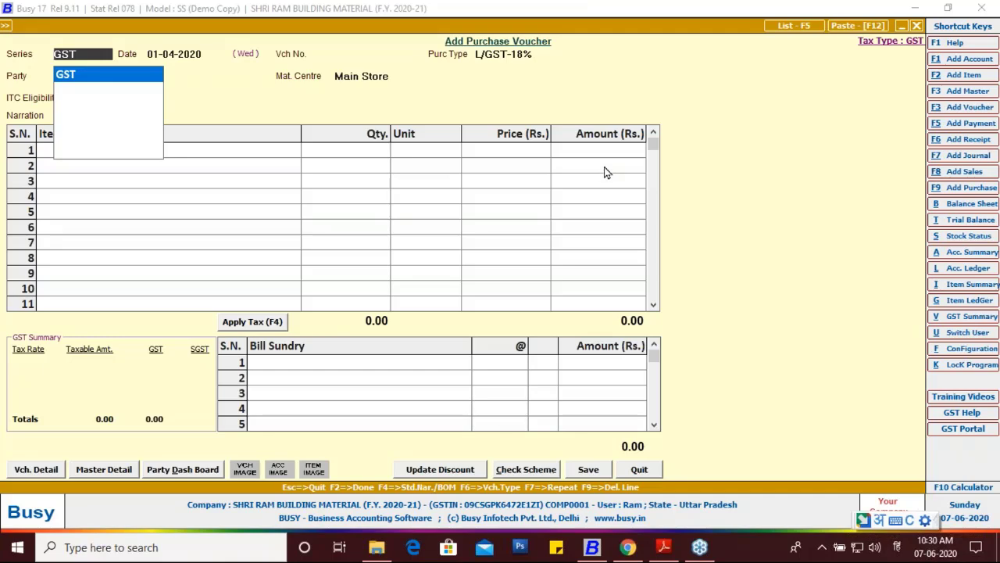
key(Escape)
key(Escape)
key(Escape)
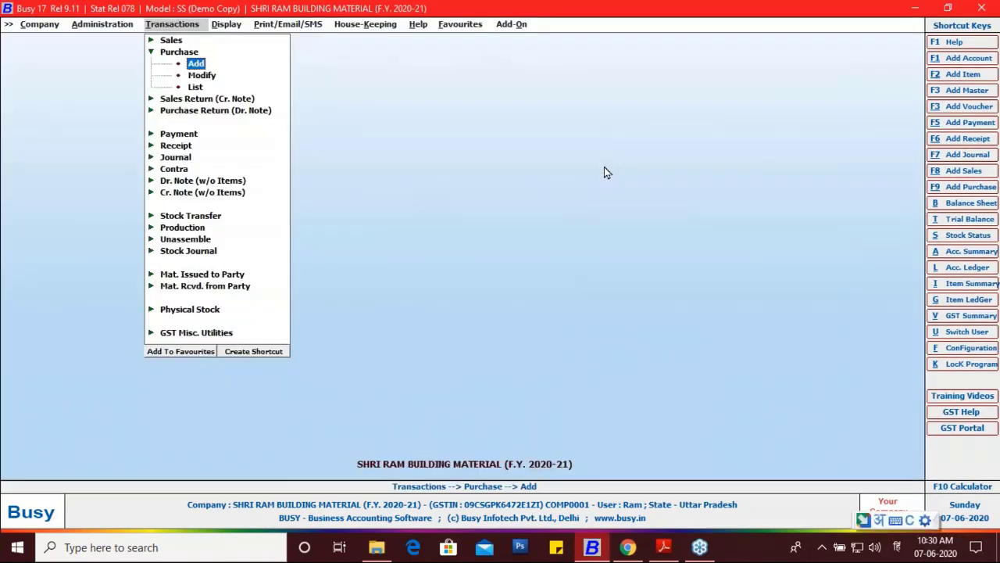
key(Escape)
key(Left)
key(Left)
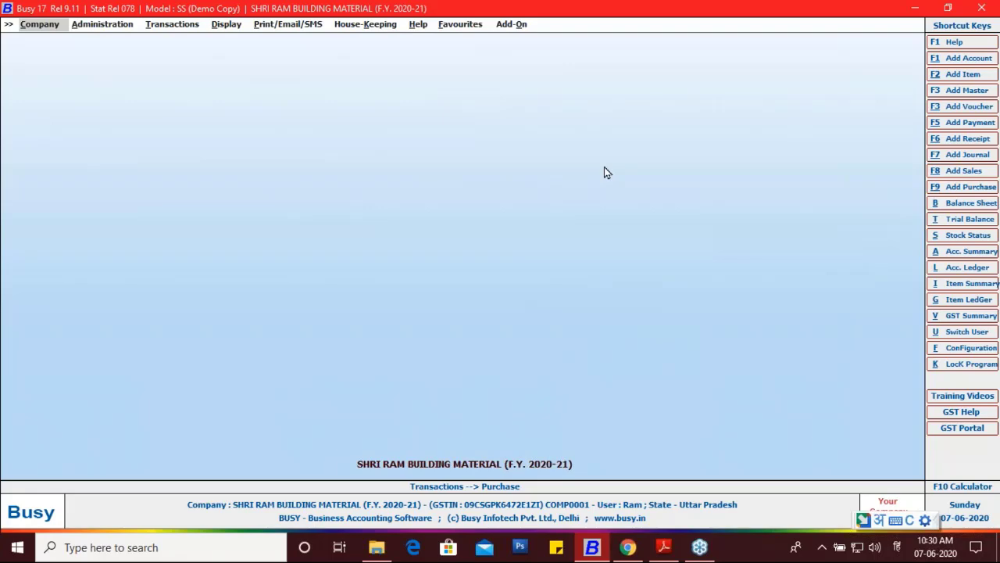
key(F9)
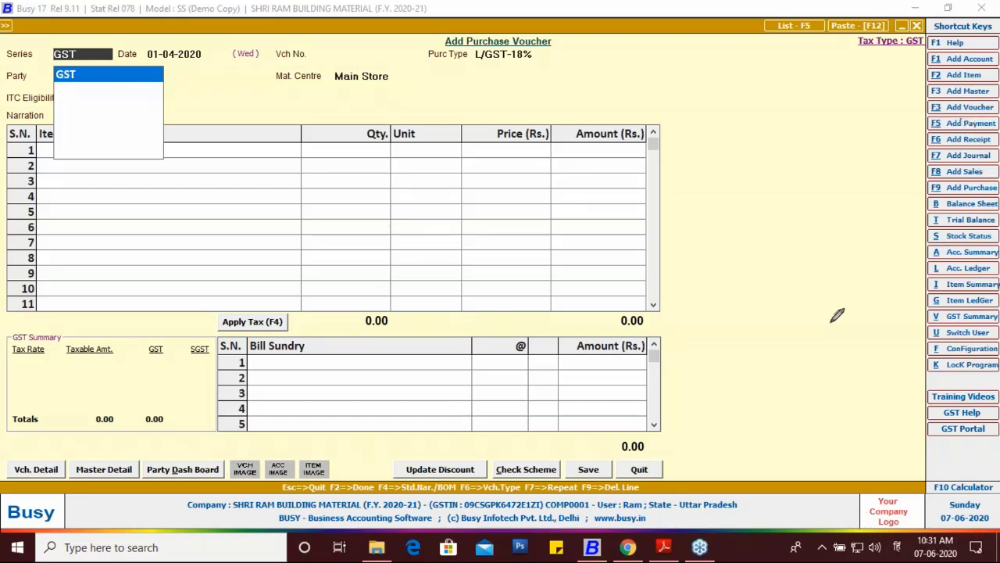
mouse_move(931, 113)
mouse_down()
mouse_move(925, 126)
mouse_move(953, 136)
mouse_move(989, 128)
mouse_move(983, 112)
mouse_move(939, 117)
mouse_up()
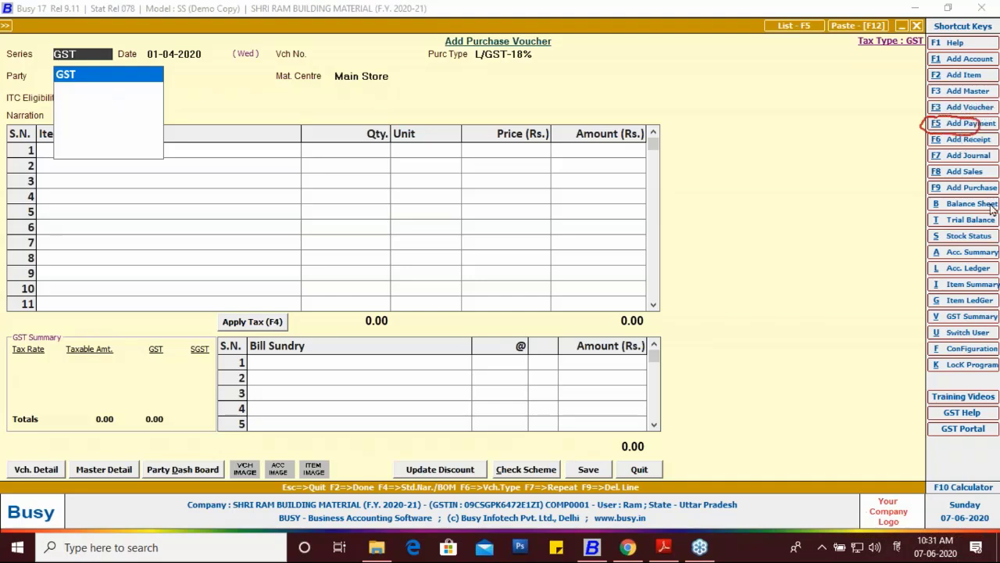
click(895, 314)
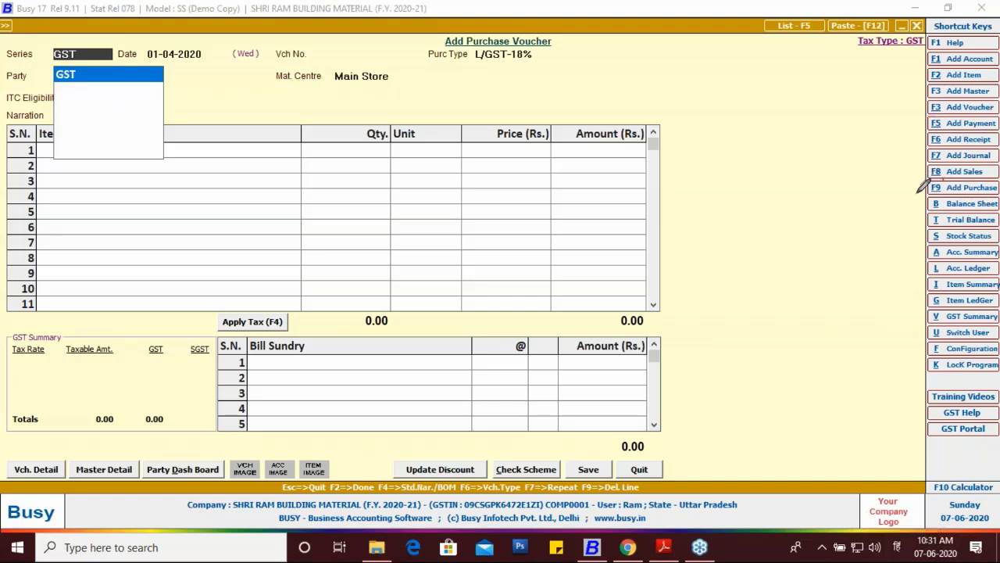
mouse_move(954, 173)
mouse_down()
mouse_move(928, 175)
mouse_move(924, 189)
mouse_move(942, 197)
mouse_move(983, 181)
mouse_up()
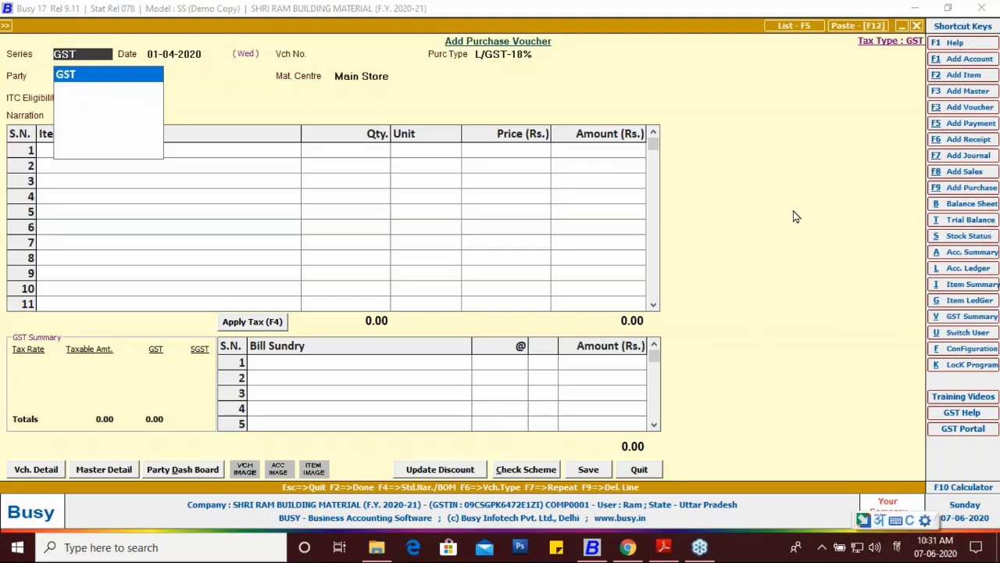
Close the purchase voucher and reopen a new one via Transactions > Purchase > Add
key(Escape)
key(Escape)
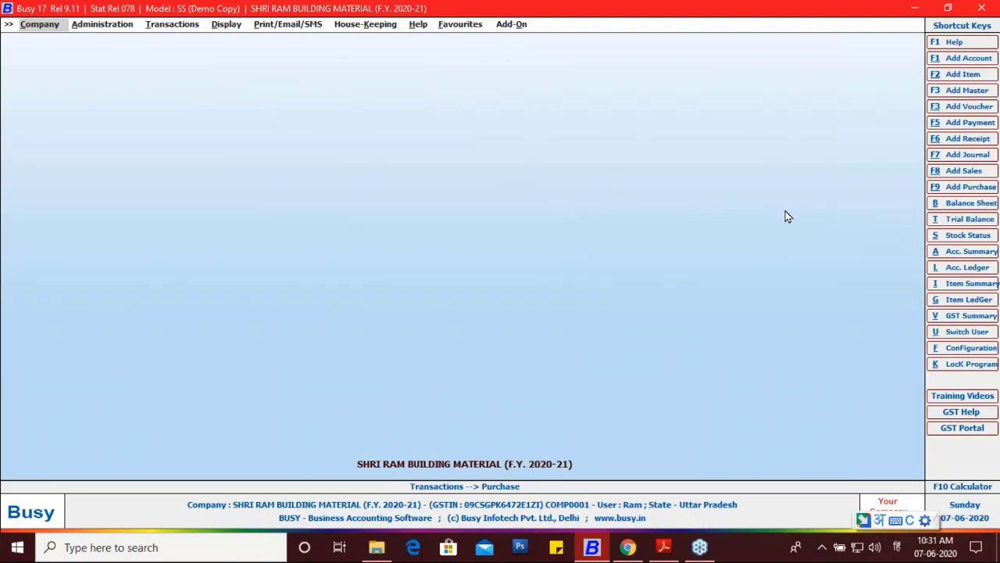
key(Right)
key(Right)
key(Return)
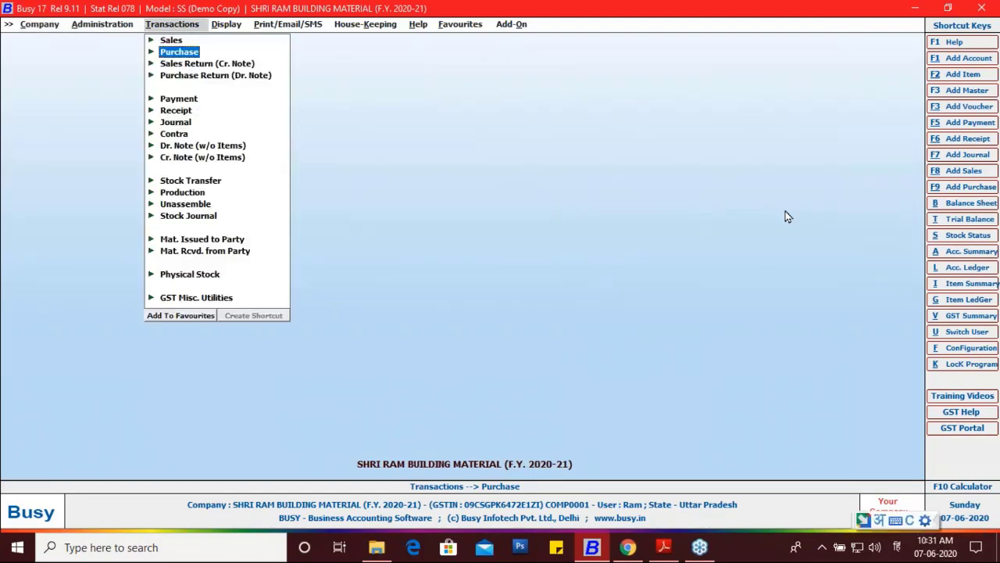
key(Return)
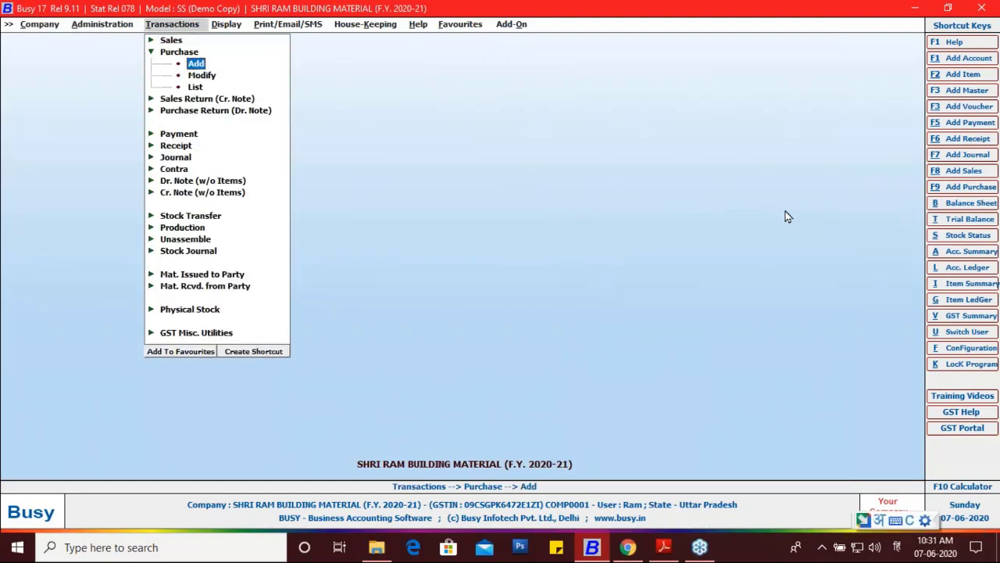
key(Return)
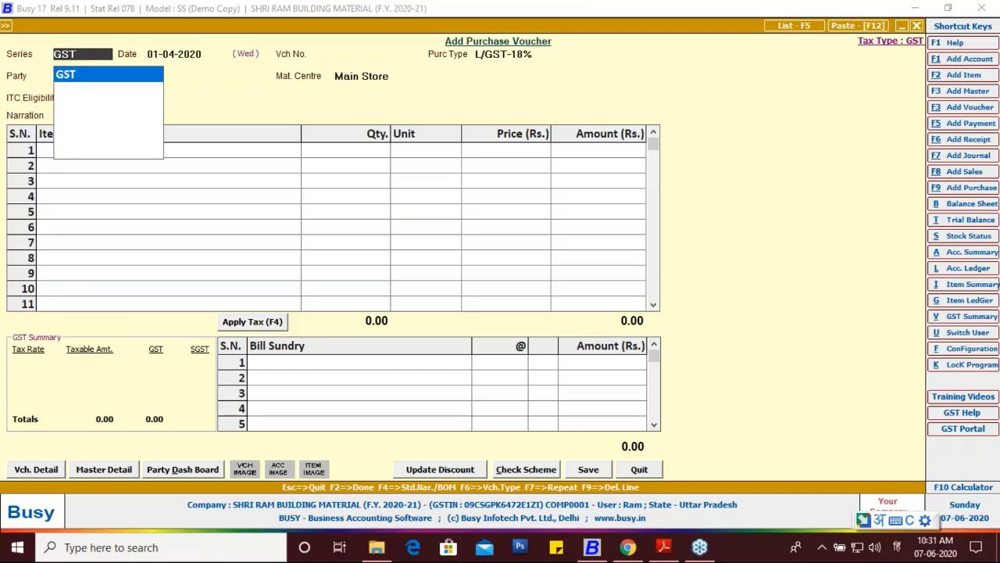
Close it, reopen with F9, then escape out until the Close Company prompt appears
key(Escape)
key(Escape)
key(Escape)
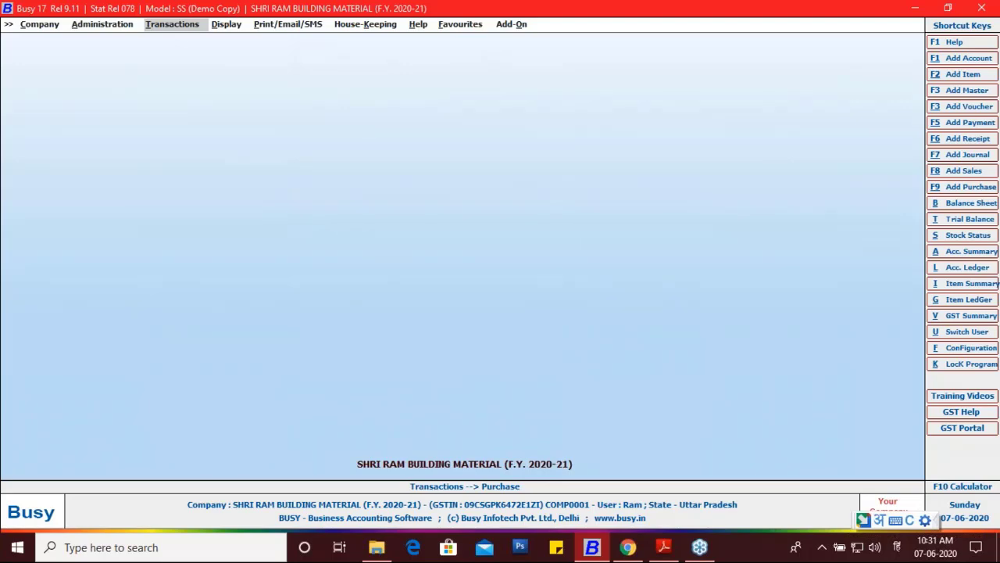
key(F9)
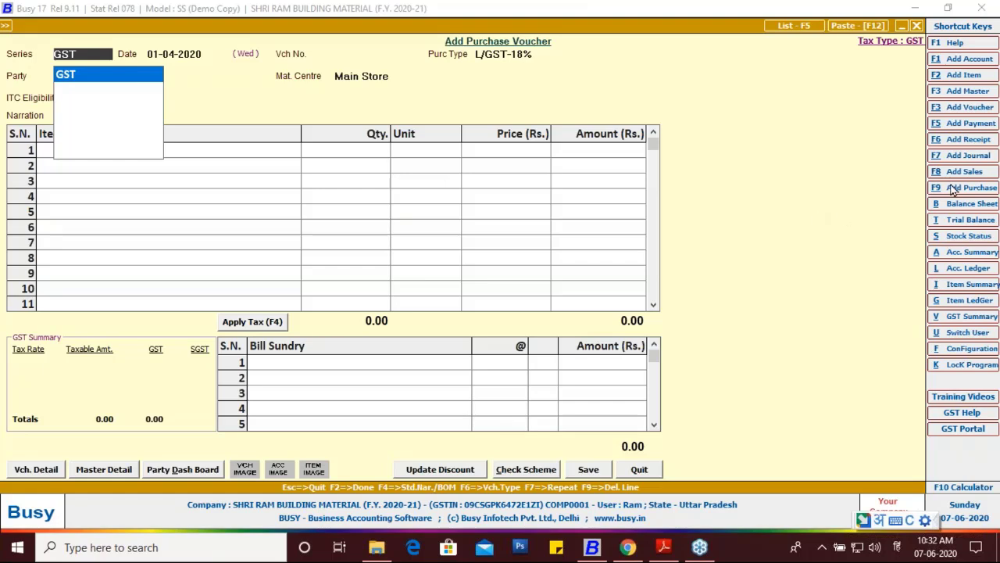
key(Escape)
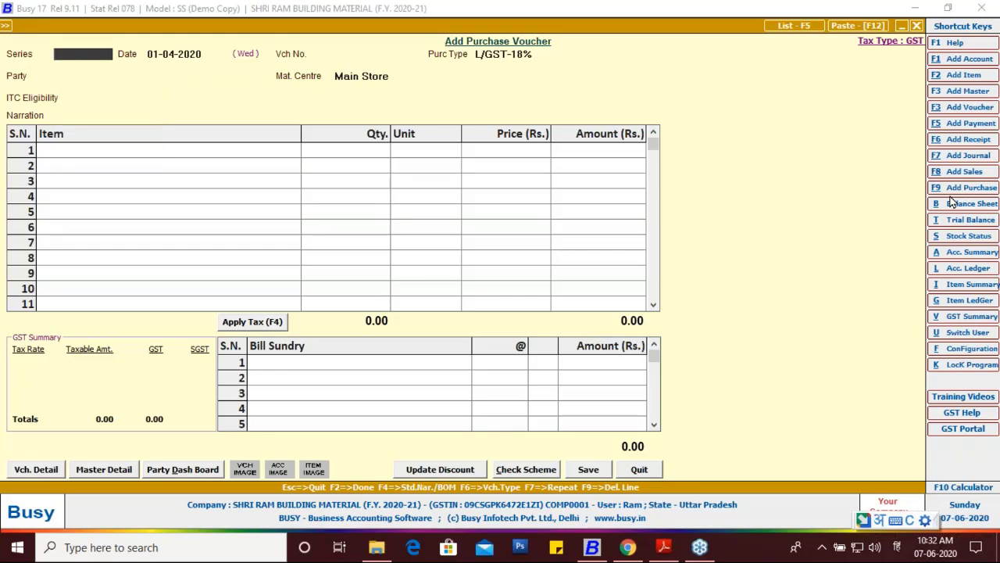
key(Escape)
key(Escape)
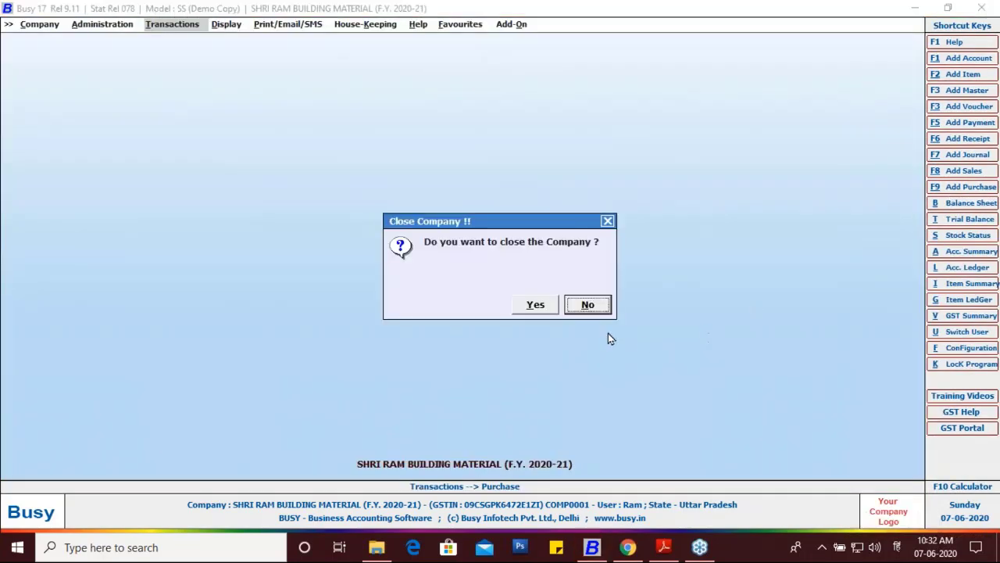
Keep the company open and start purchase voucher No. 2, accepting series GST and date 01-04-2020
click(590, 305)
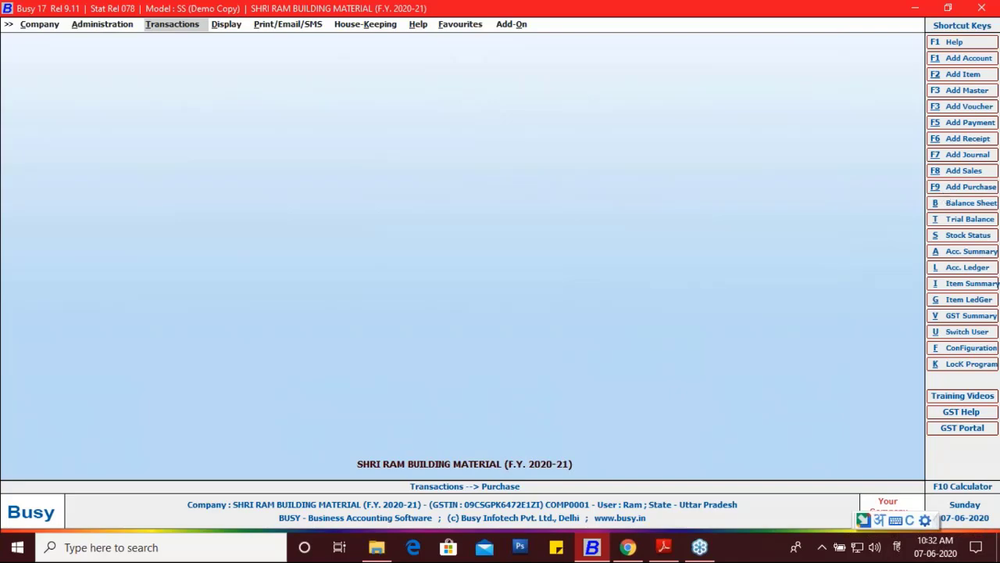
key(alt+F9)
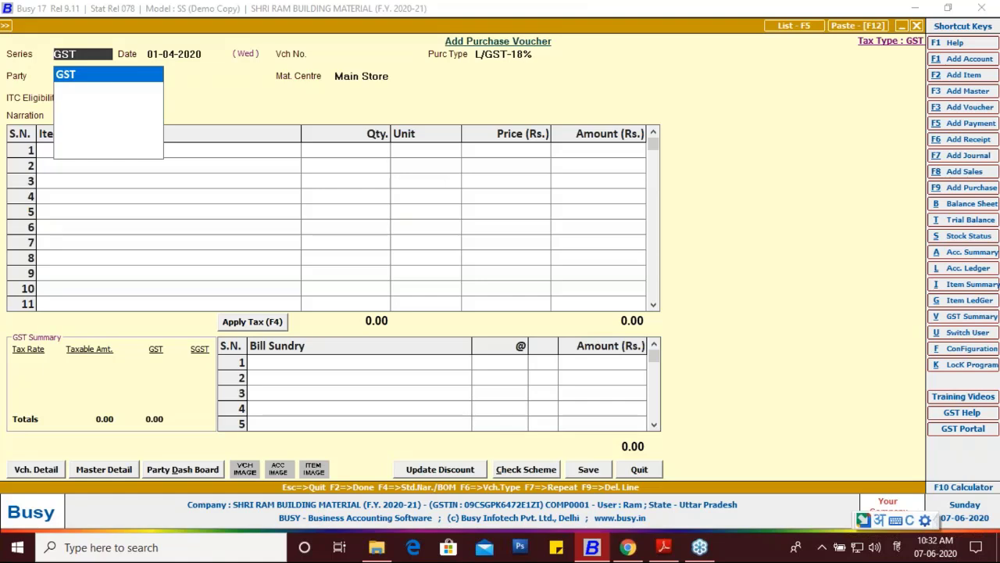
key(Return)
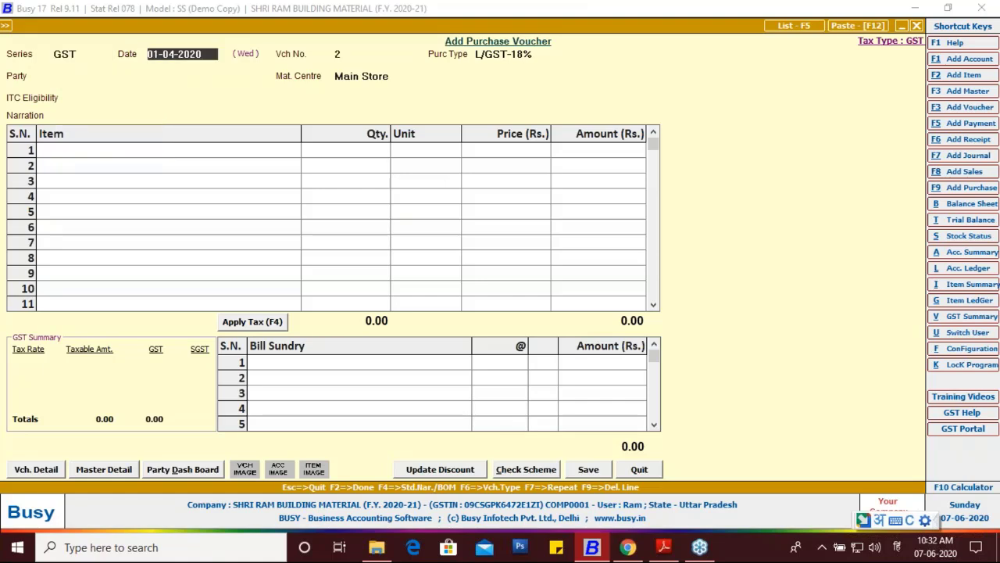
key(Return)
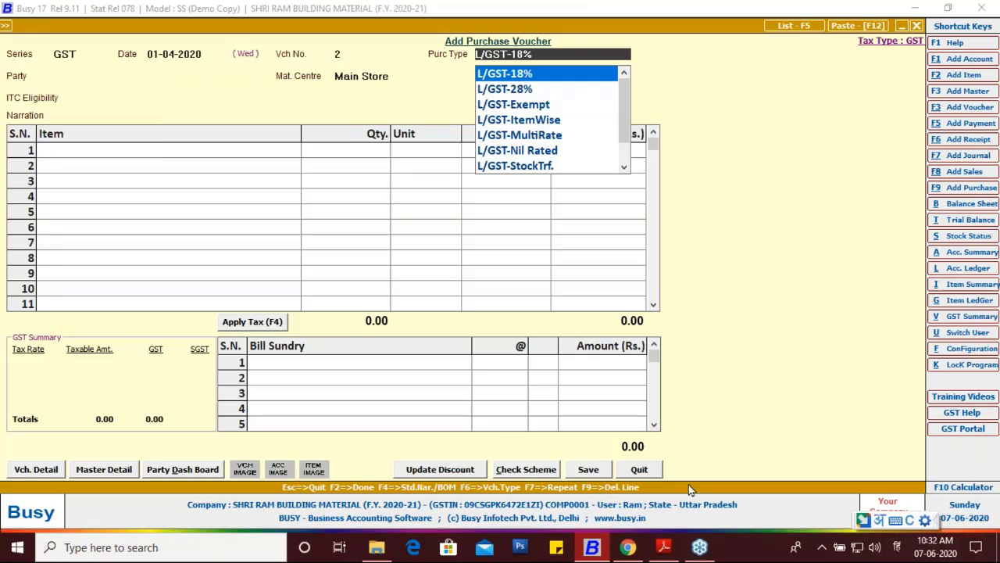
click(663, 547)
scroll(623, 356, down, 10)
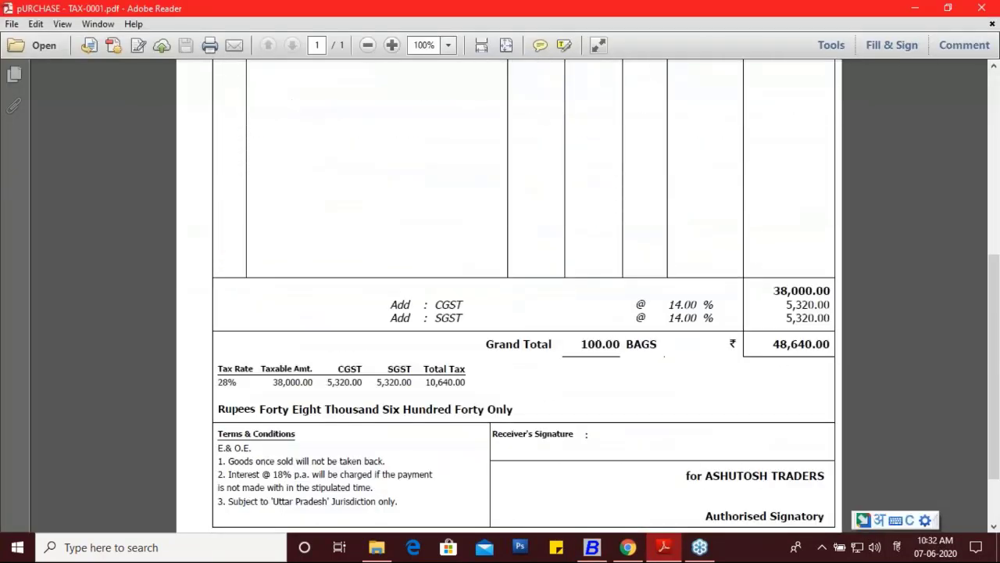
drag(678, 242, 714, 252)
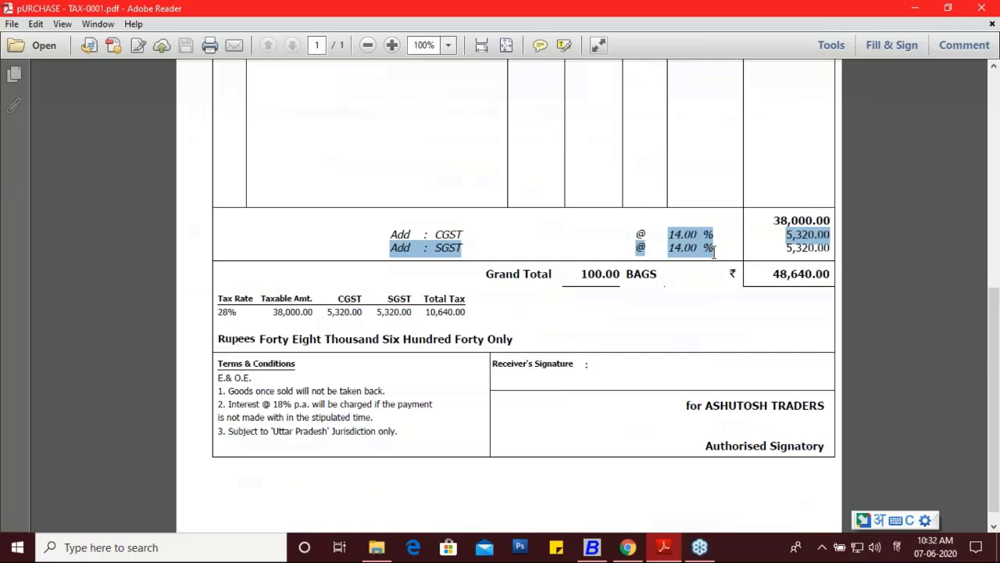
scroll(717, 253, up, 3)
scroll(500, 297, up, 7)
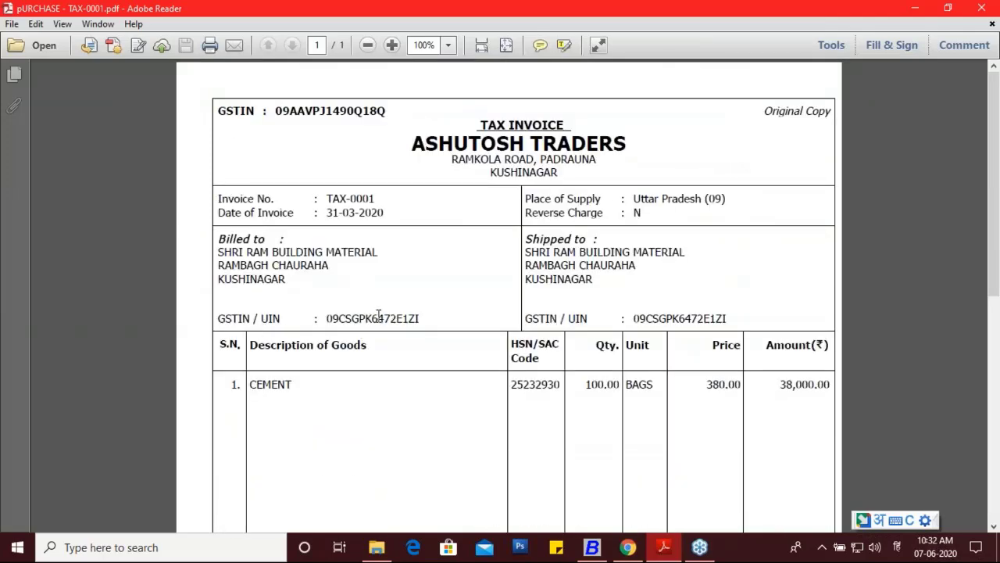
drag(559, 173, 486, 174)
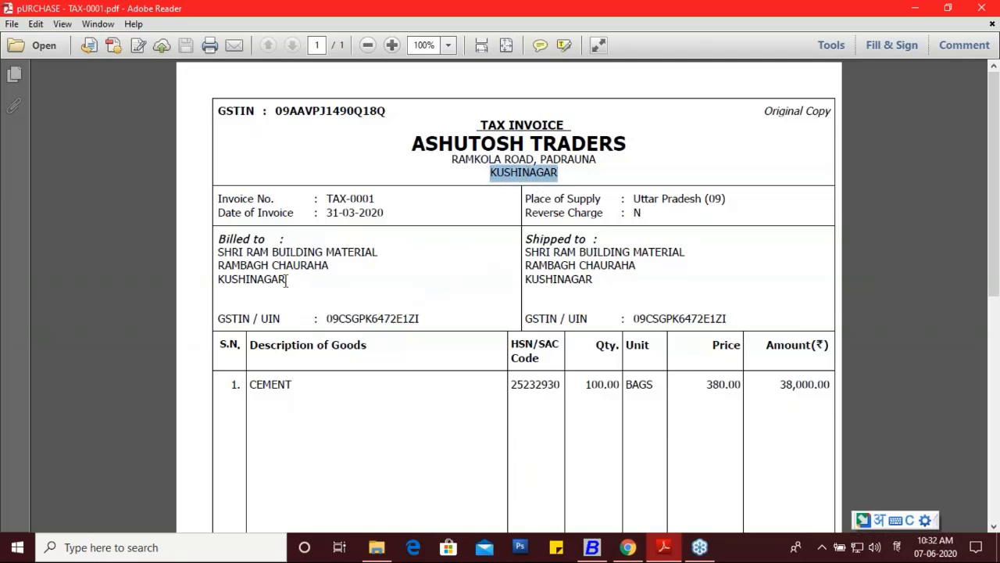
drag(288, 282, 213, 279)
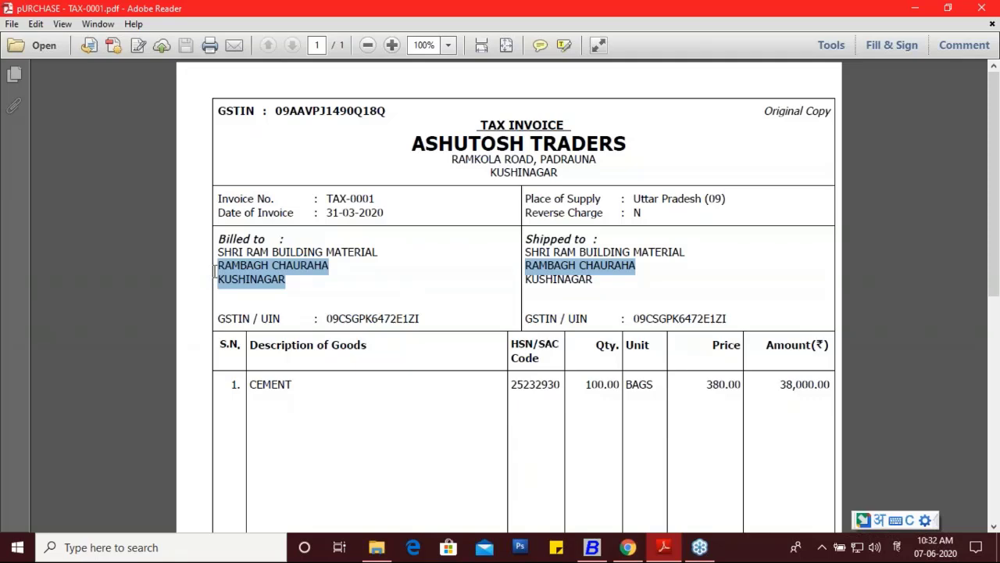
click(275, 284)
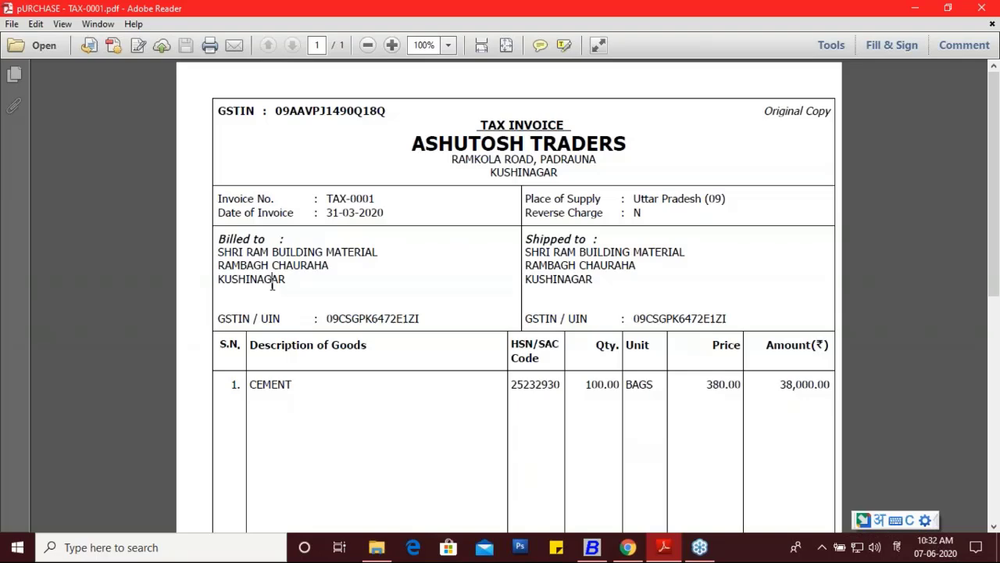
scroll(271, 286, down, 5)
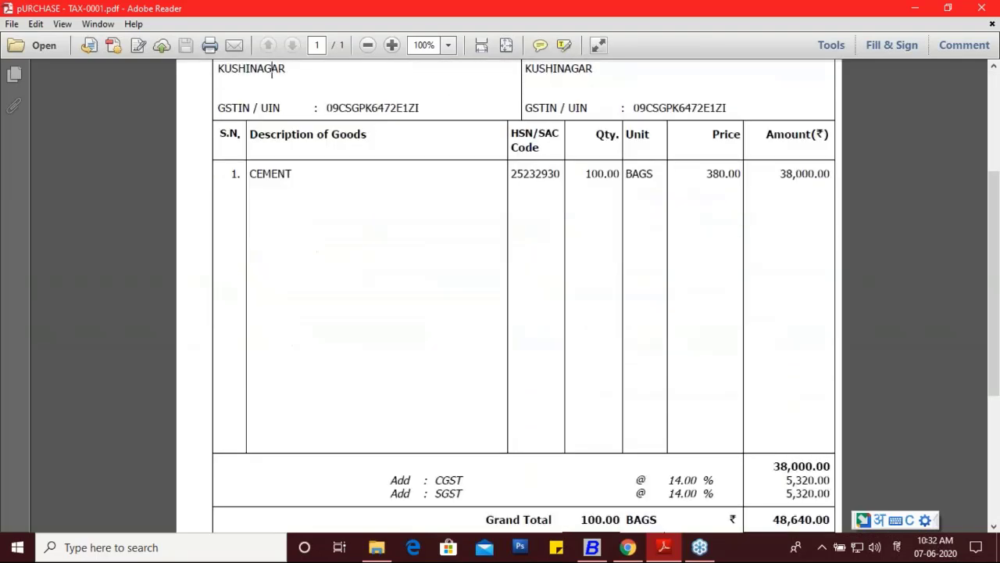
scroll(272, 285, down, 3)
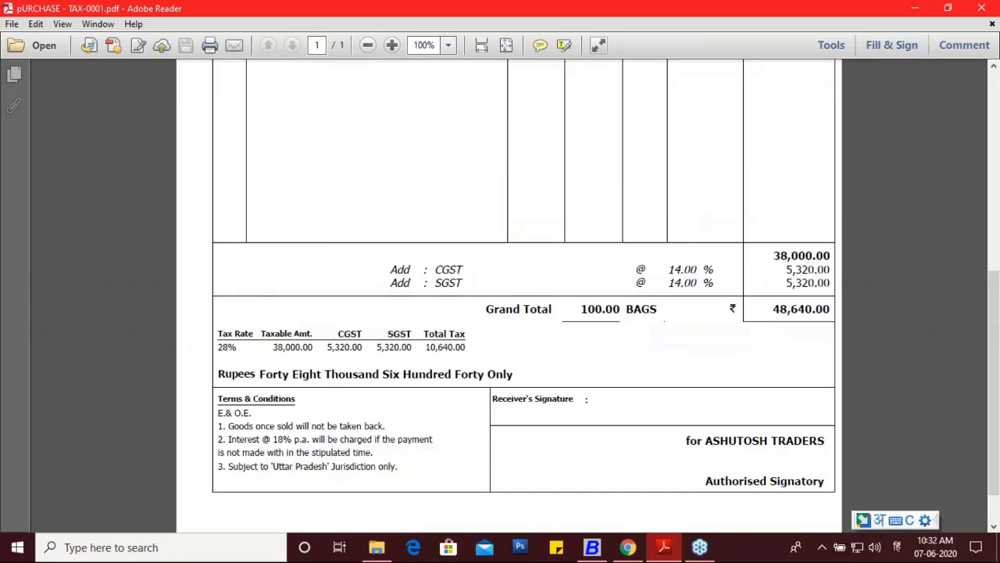
double_click(438, 269)
click(438, 278)
double_click(442, 282)
scroll(610, 314, up, 1)
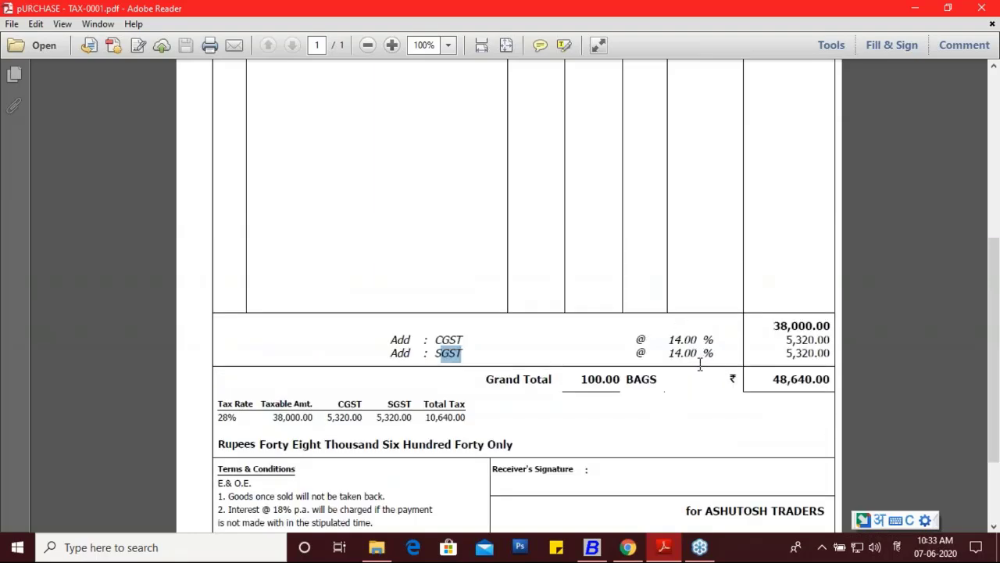
click(594, 549)
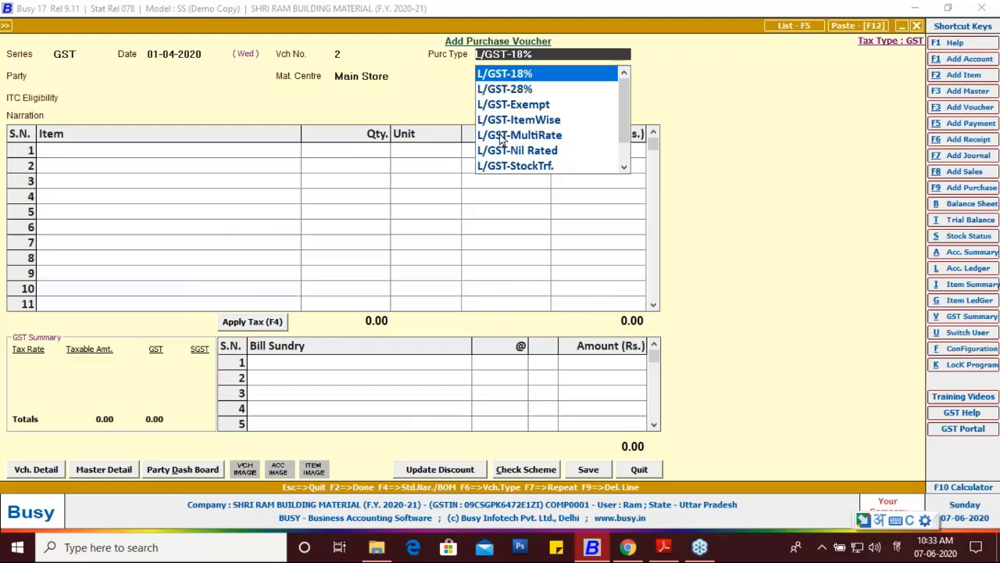
Choose purchase type L/GST-28%, browse the party list, and open Add Account Master with F3
click(523, 89)
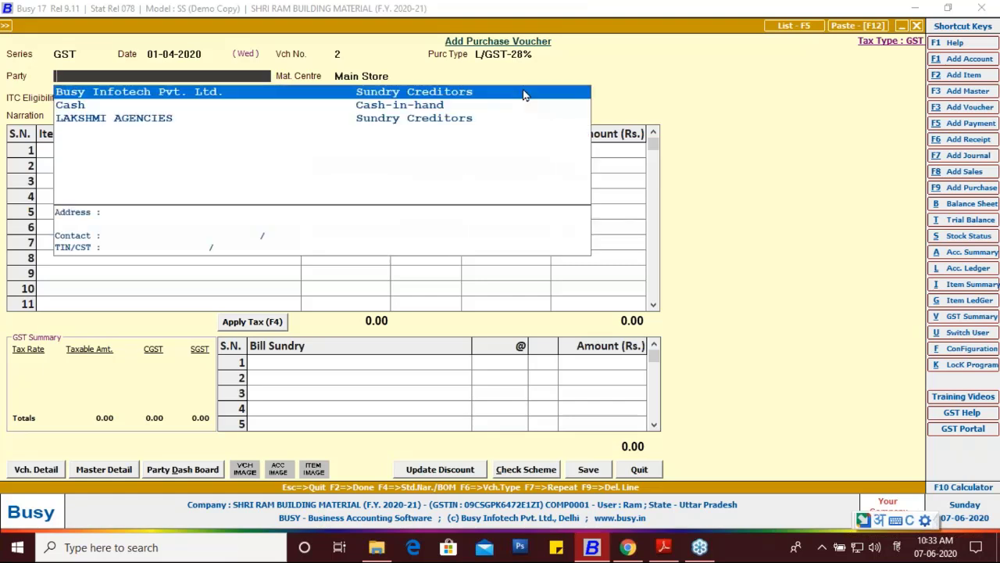
key(Down)
key(Down)
key(Up)
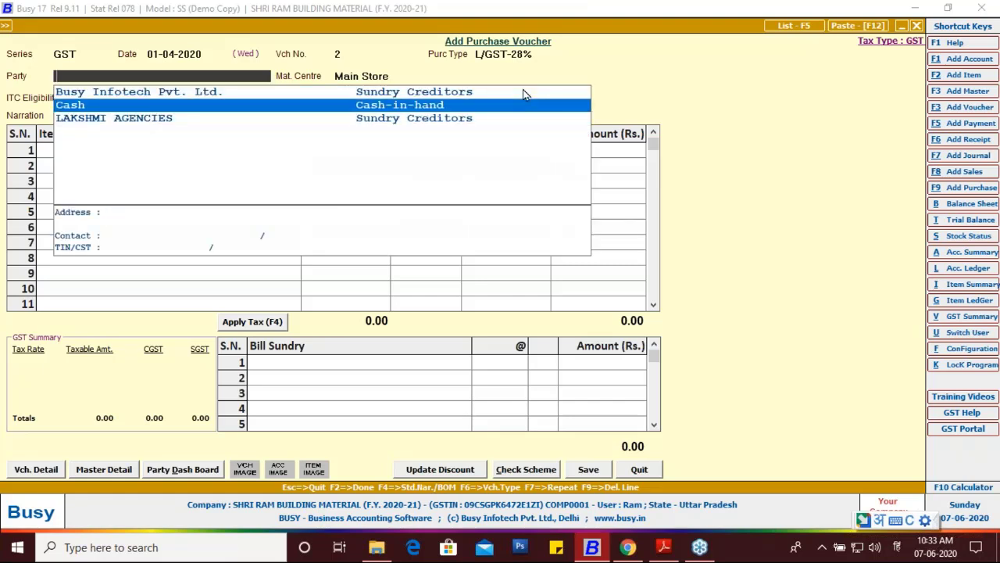
key(Down)
key(Up)
key(F3)
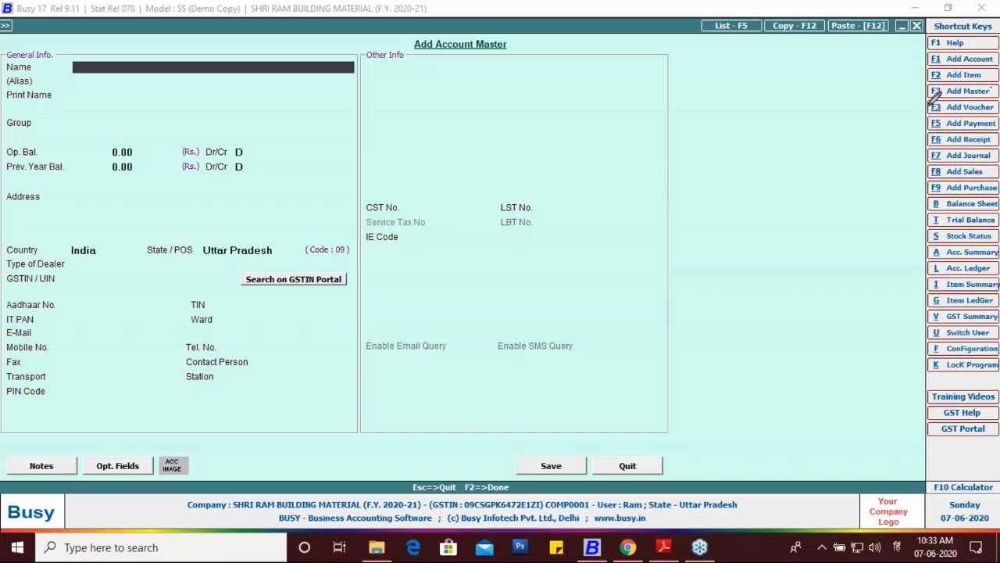
Switch to the invoice PDF and select the supplier name ASHUTOSH TRADERS at the top
mouse_move(925, 103)
mouse_down()
mouse_move(926, 86)
mouse_move(992, 80)
mouse_move(991, 97)
mouse_move(921, 102)
mouse_up()
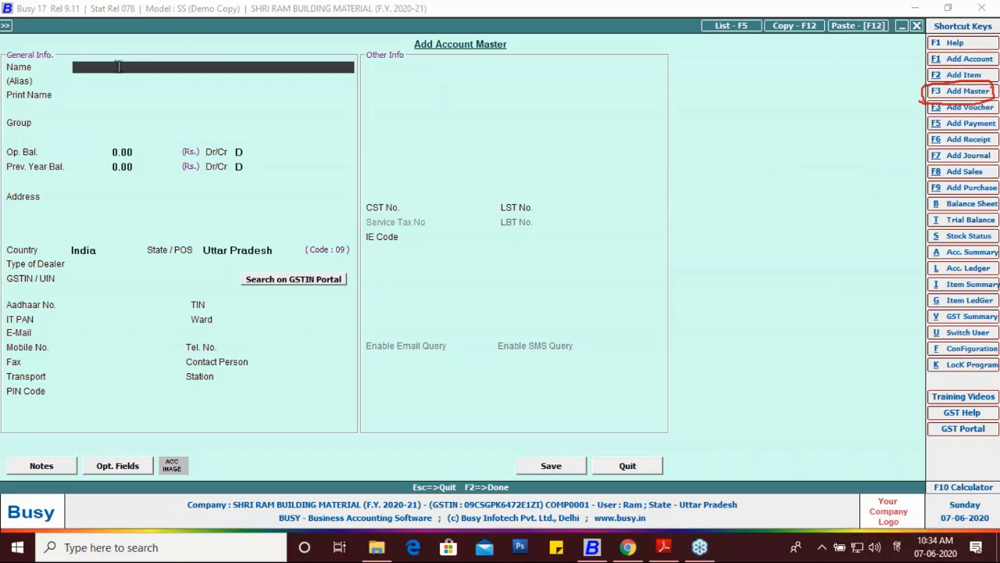
click(663, 547)
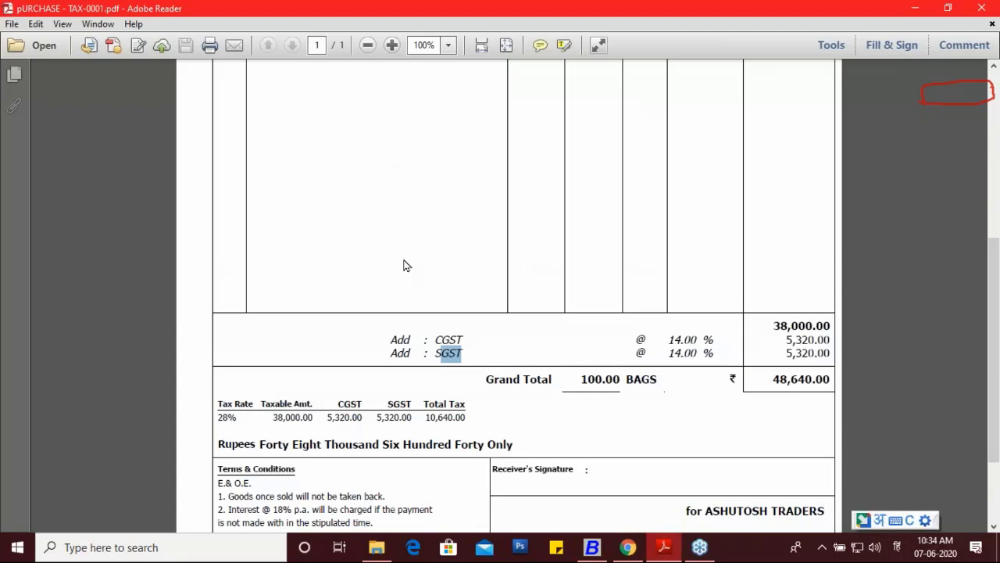
scroll(403, 266, up, 5)
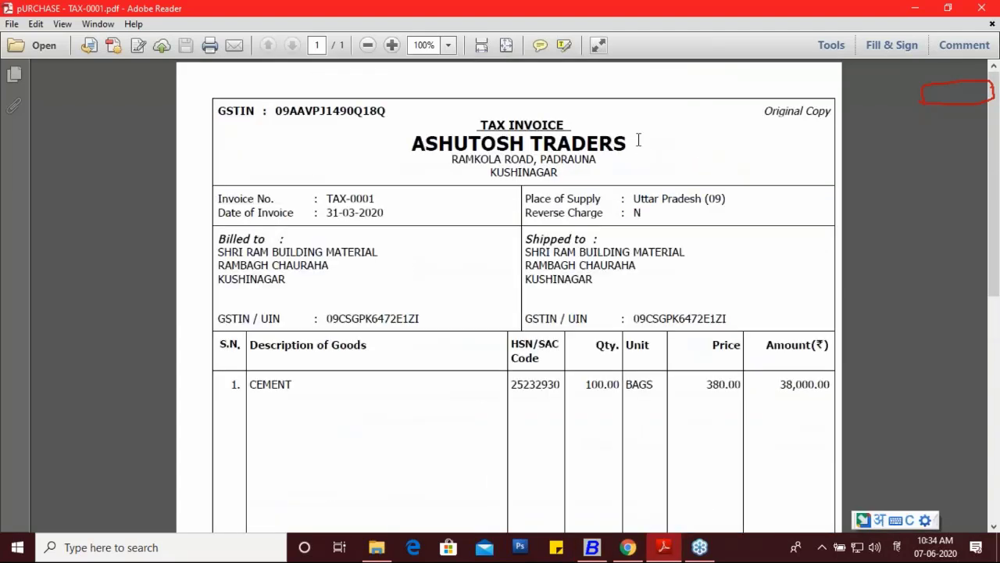
drag(638, 140, 443, 146)
key(ctrl+c)
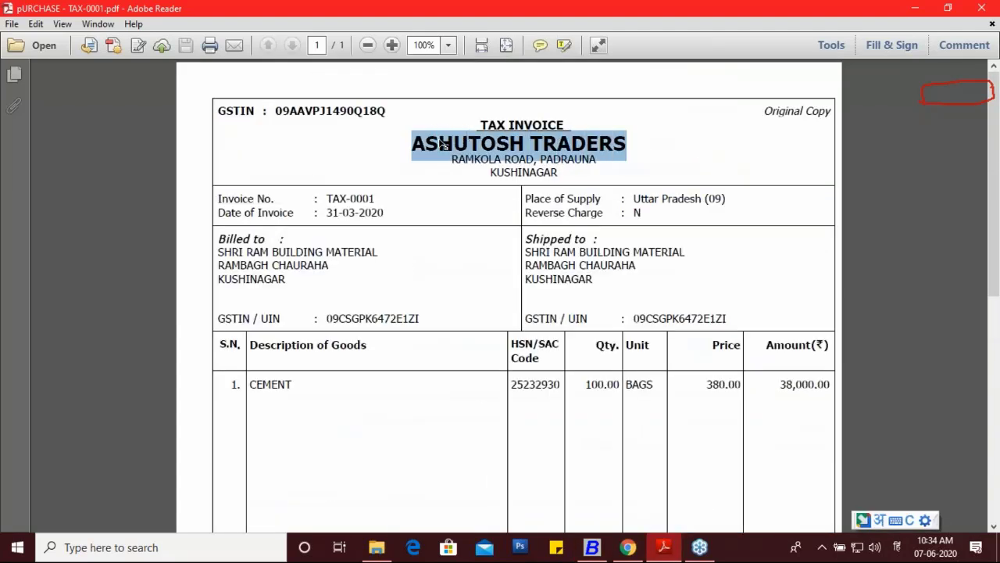
Paste ASHUTOSH TRADERS as the account name, pick group Sundry Debtors via 'sun', and advance to Address
click(592, 547)
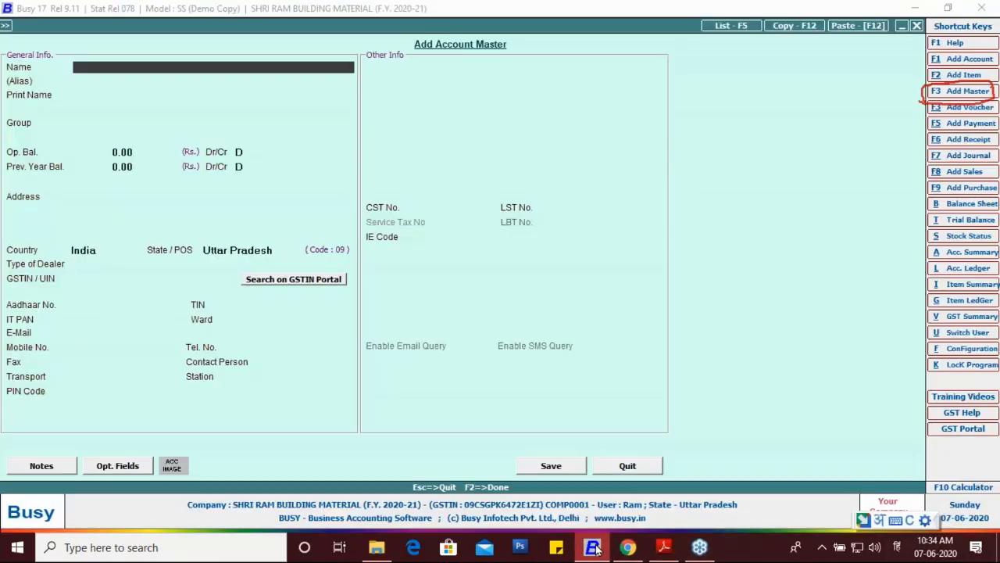
key(ctrl+v)
key(Return)
key(Return)
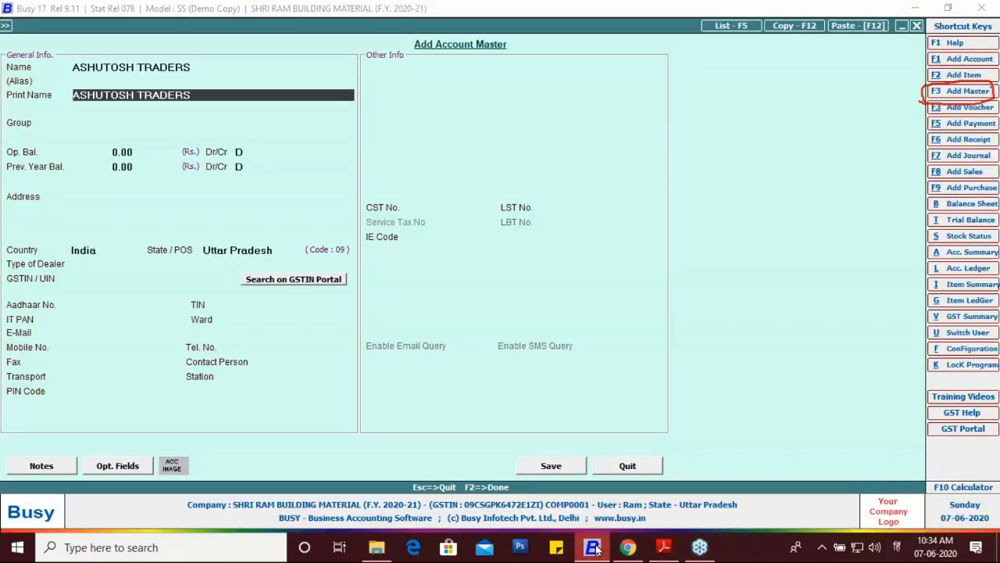
key(Return)
text(sun)
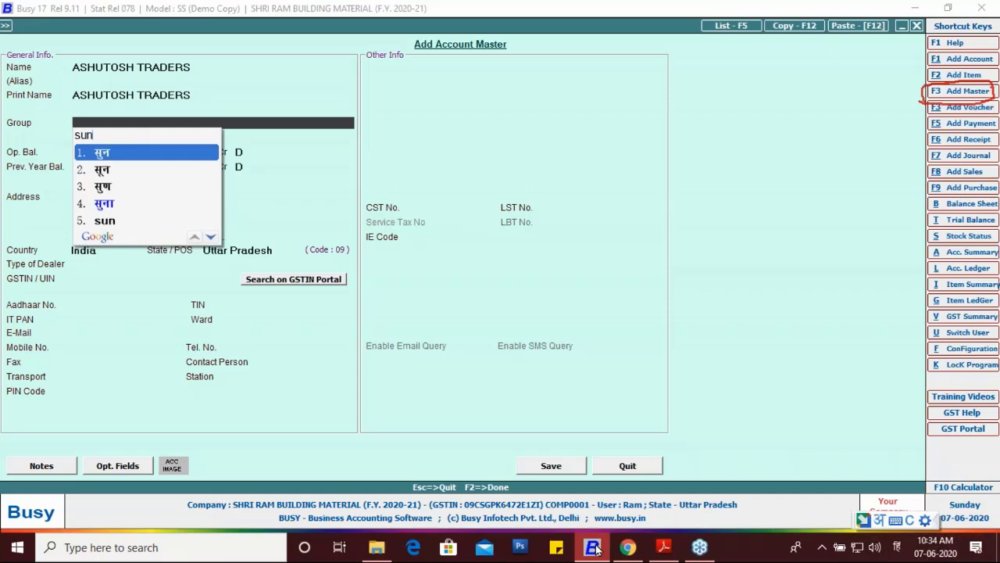
key(BackSpace)
key(BackSpace)
key(BackSpace)
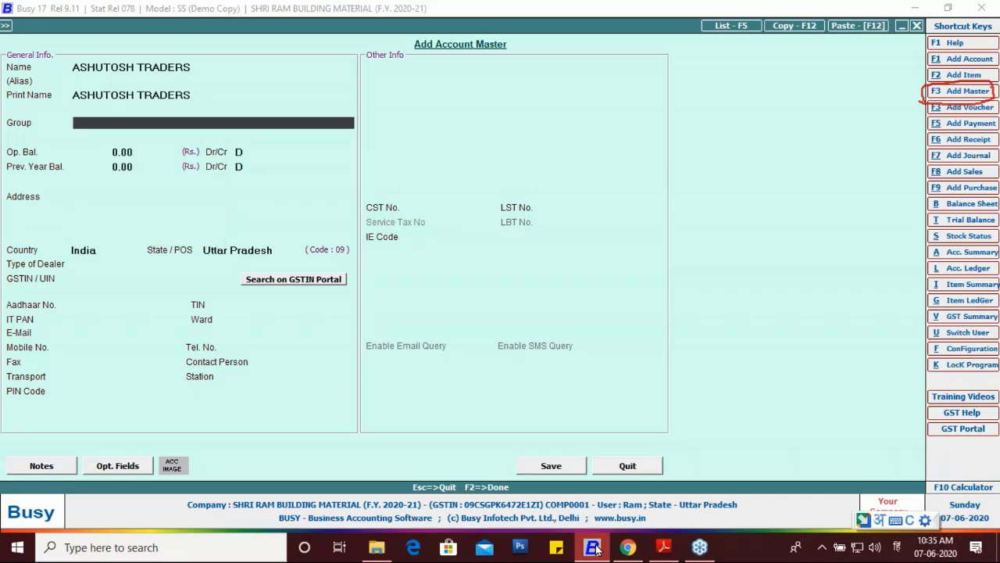
key(alt+shift)
text(sun)
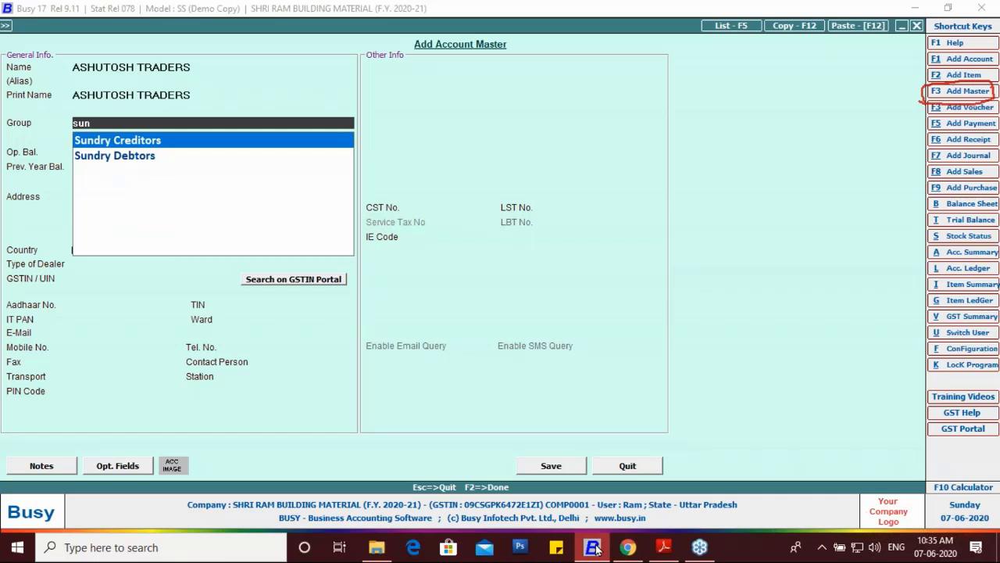
key(Down)
key(Return)
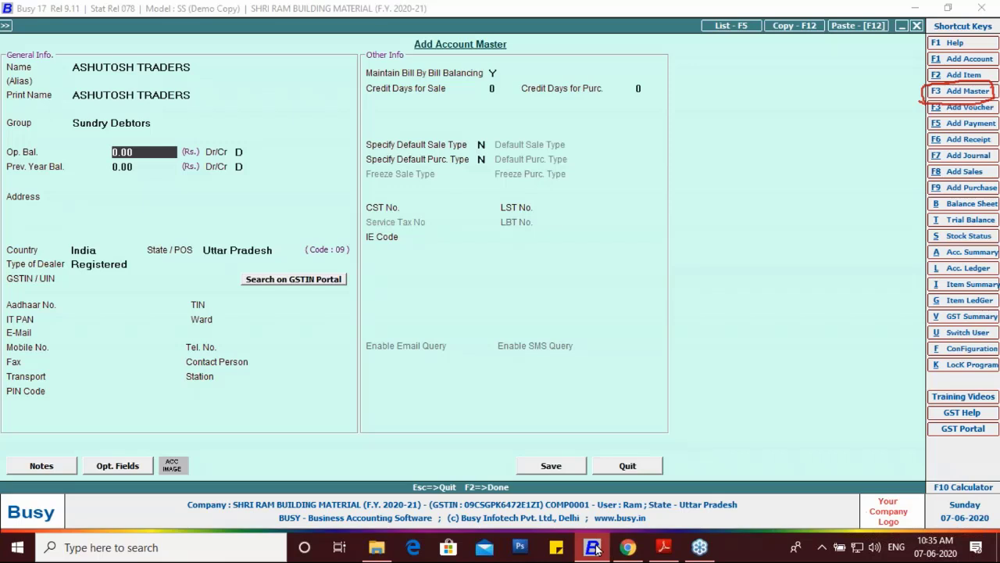
key(Return)
key(Return)
key(Return)
key(Return)
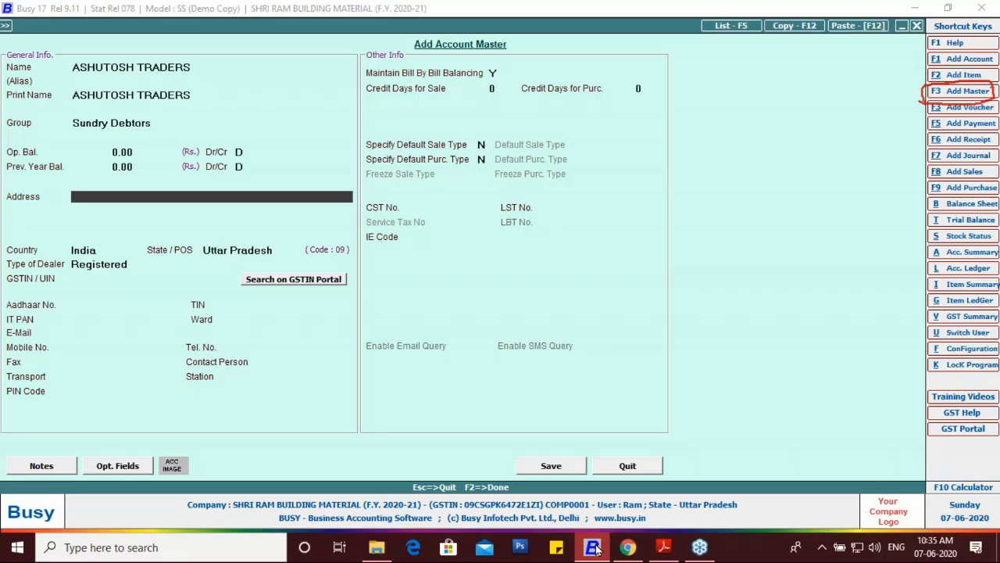
Read the supplier address on the invoice and enter RAM KOLA ROAD as the first line
click(664, 547)
click(456, 164)
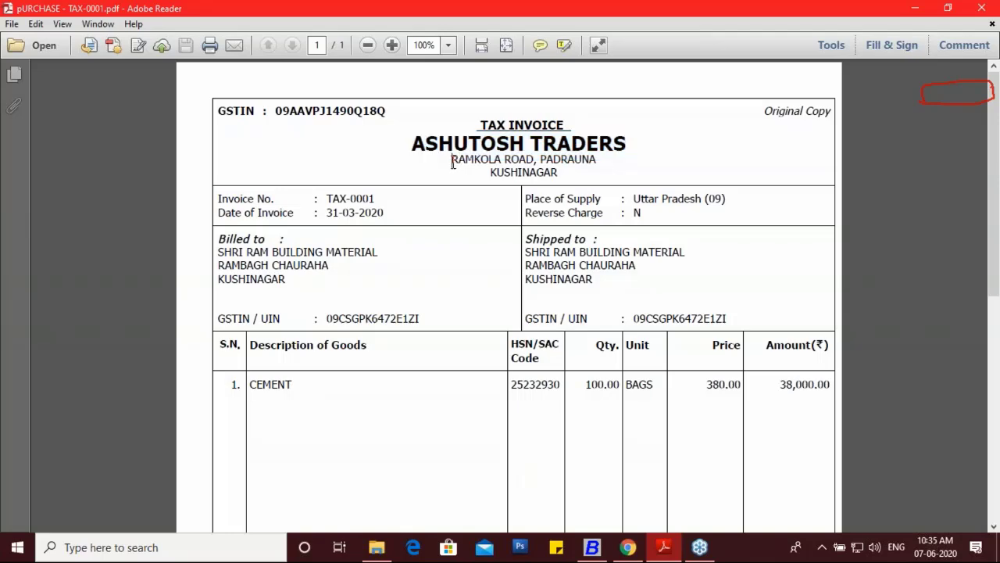
click(592, 547)
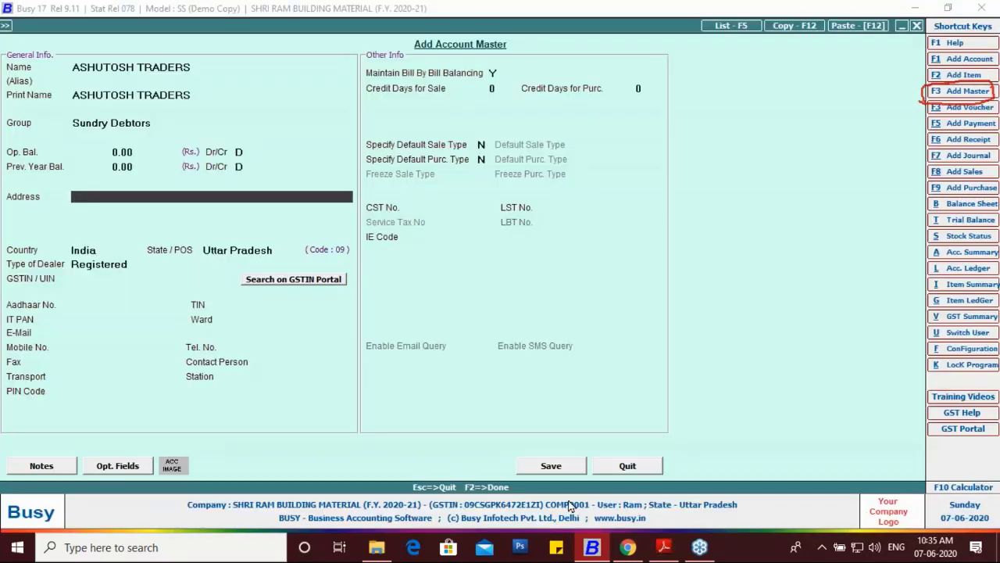
text(r)
key(BackSpace)
text(RAM KOLA ROAD)
Add PADRAUNA and KUSHINAGAR as the next address lines and reach the empty GSTIN field
key(Return)
text(PADRAUNA)
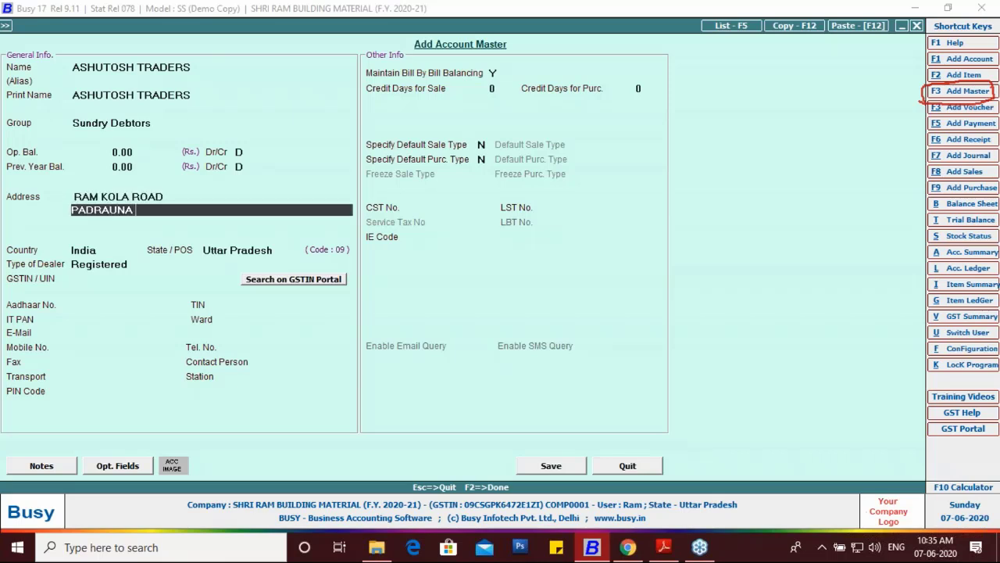
key(Return)
text(KUSHINAGAR)
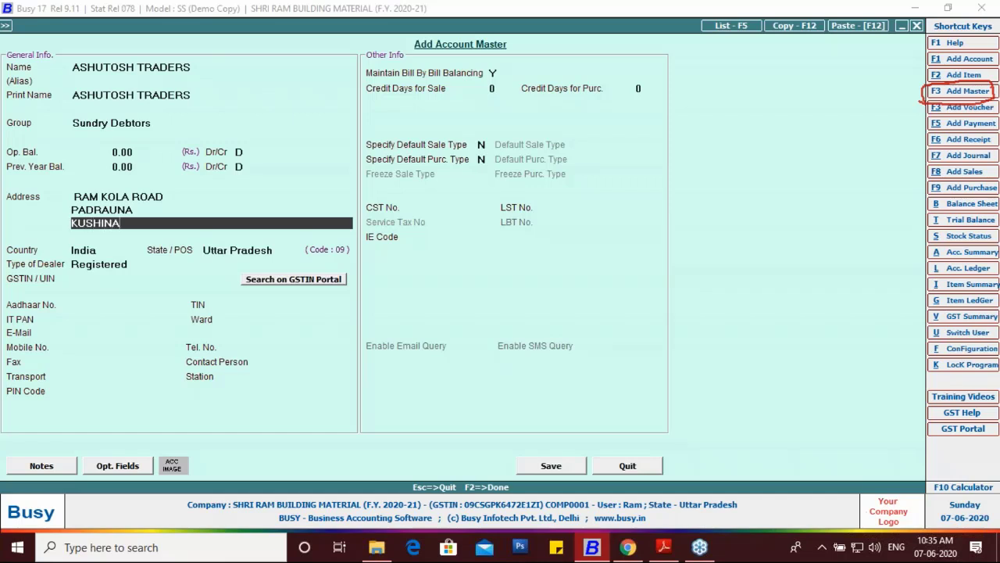
key(Return)
key(Return)
key(Return)
key(Return)
key(Return)
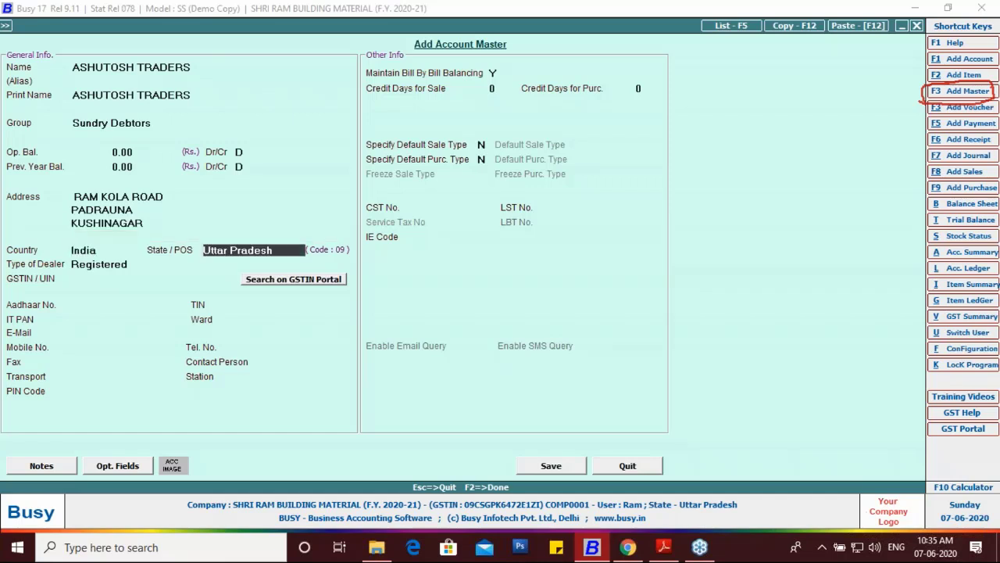
key(Return)
key(Up)
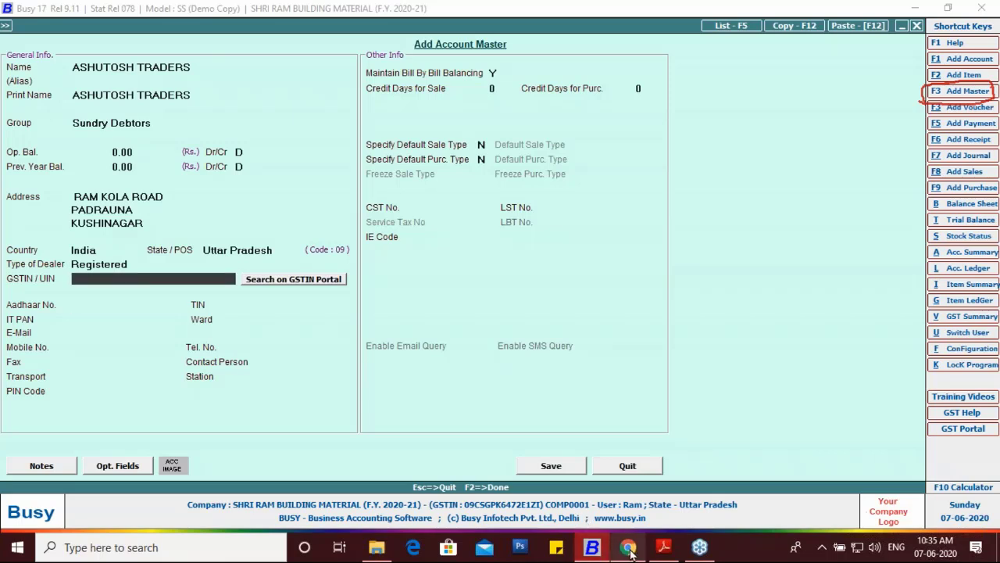
Copy the supplier's GSTIN from the invoice PDF into the account's GSTIN/UIN field
mouse_move(630, 551)
click(664, 549)
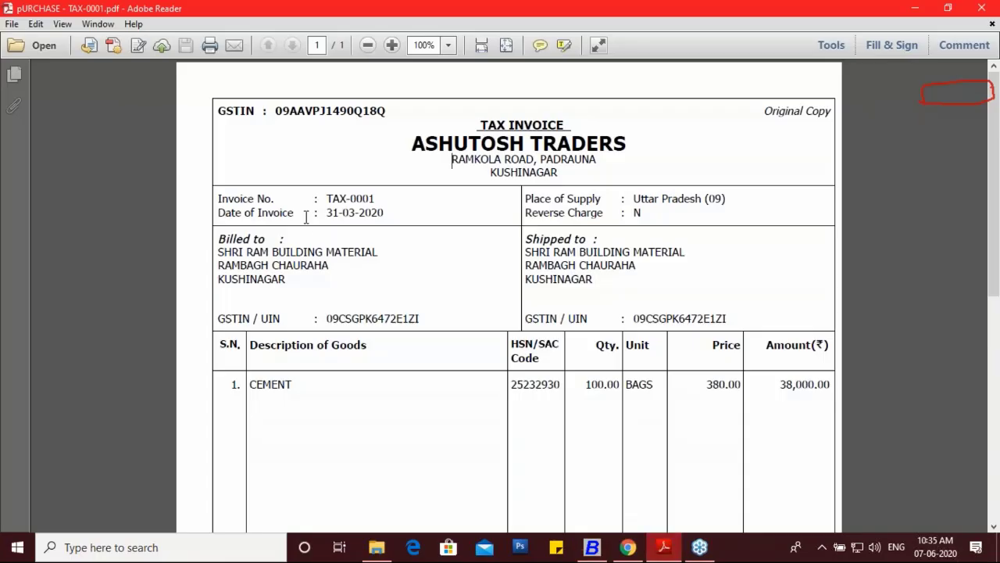
drag(275, 110, 387, 114)
key(ctrl+c)
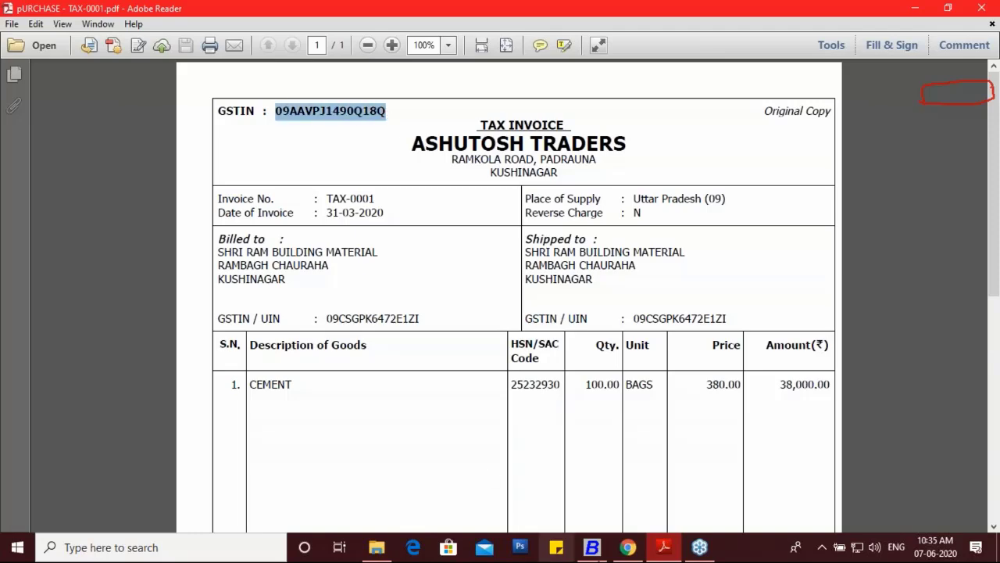
click(591, 548)
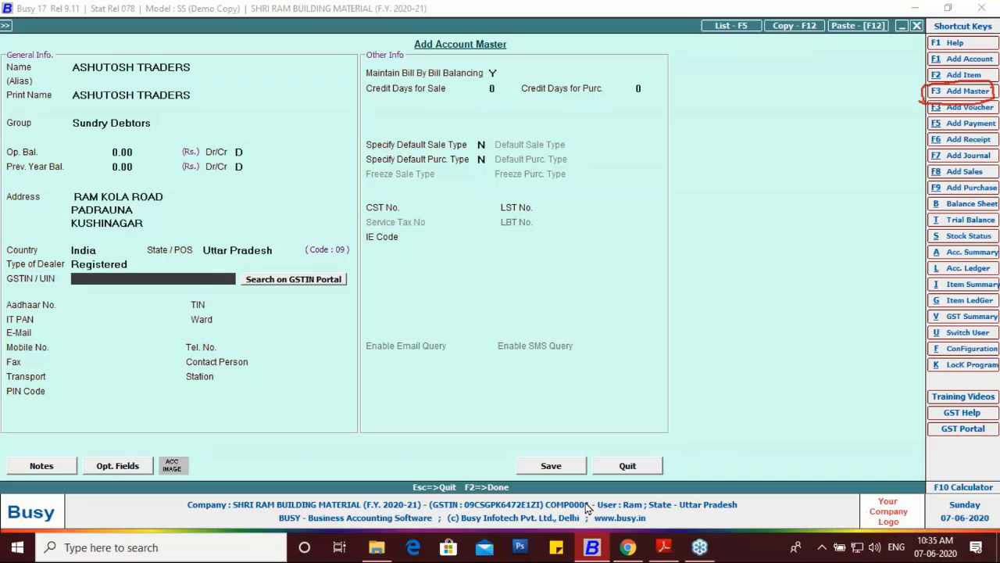
key(ctrl+v)
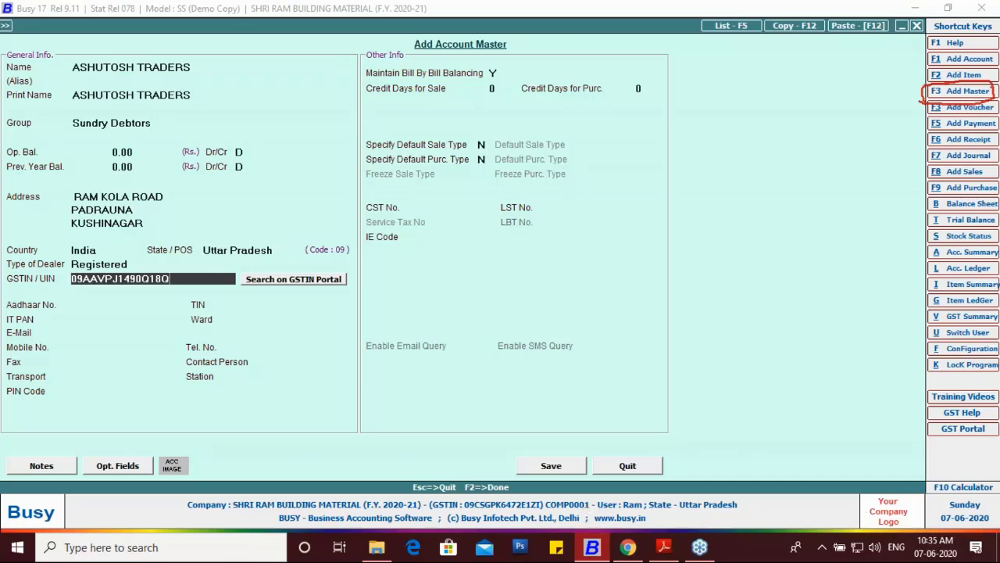
Try verifying the pasted GSTIN on the GST portal from the account form
click(251, 285)
click(992, 408)
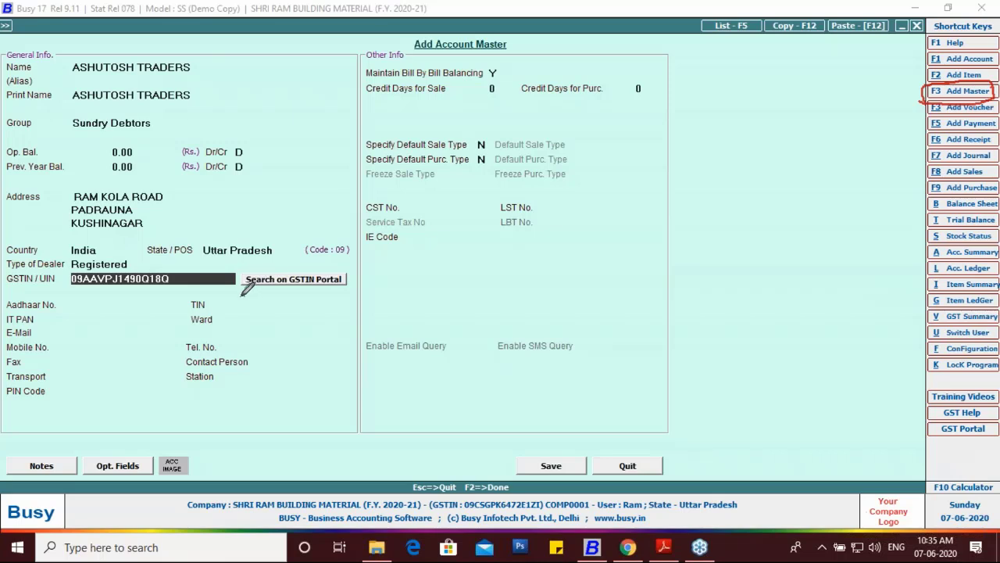
mouse_move(243, 295)
mouse_down()
mouse_move(236, 267)
mouse_move(289, 262)
mouse_move(349, 268)
mouse_move(354, 294)
mouse_up()
mouse_move(238, 275)
mouse_down()
mouse_move(283, 265)
mouse_move(348, 273)
mouse_move(336, 289)
mouse_move(237, 290)
mouse_up()
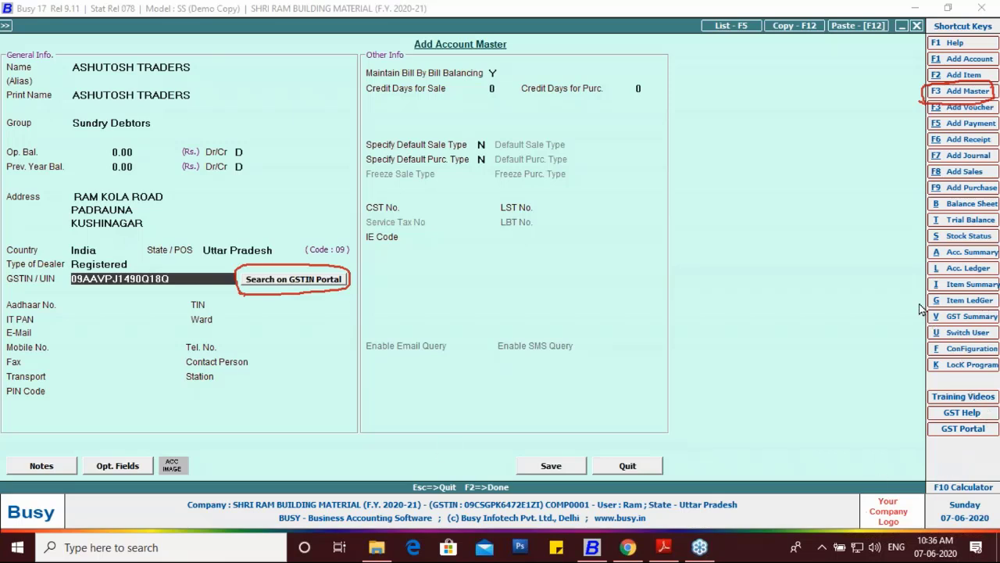
Run Search on GSTIN Portal and answer Yes to the invalid-GSTIN warning so IT PAN fills in
click(891, 369)
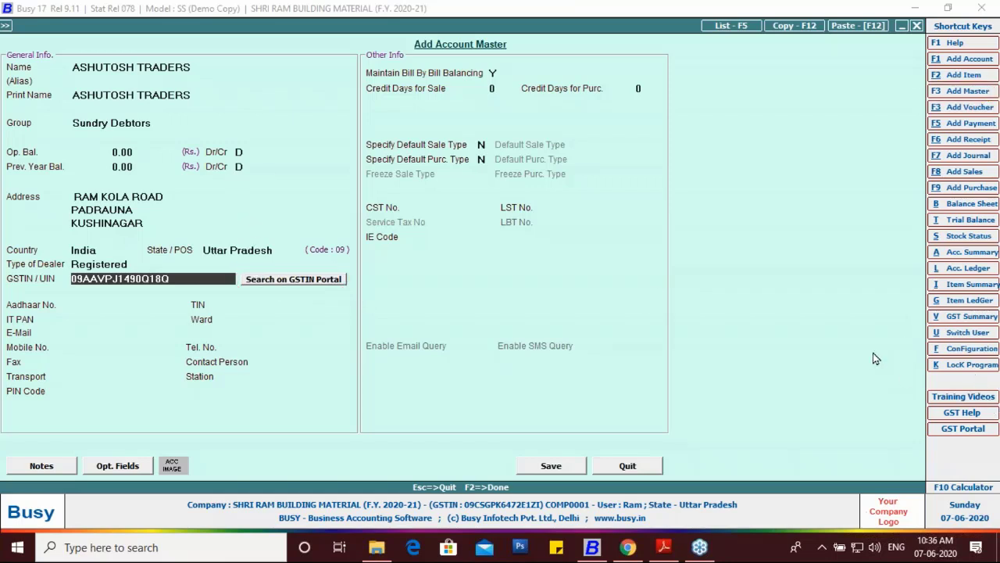
click(267, 282)
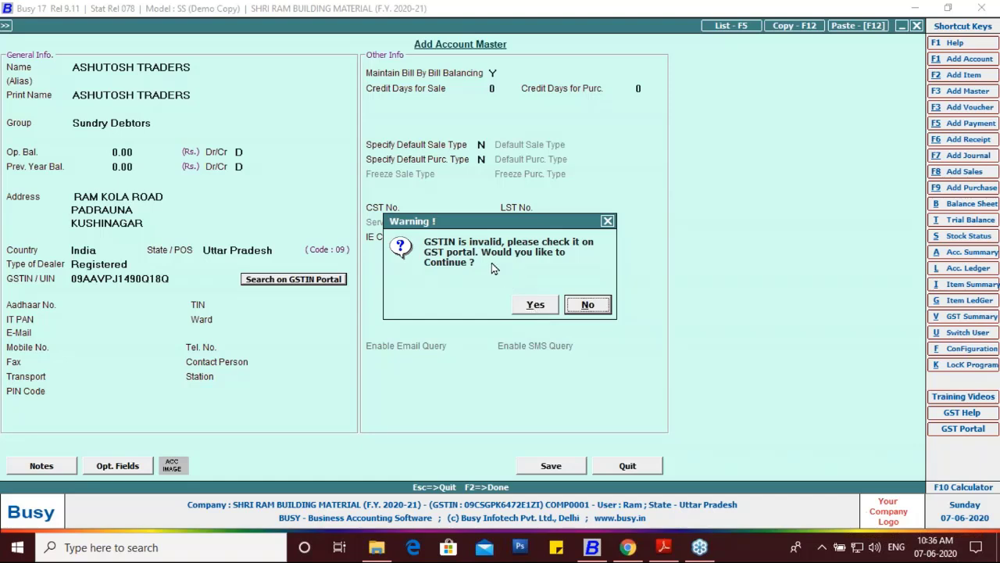
click(535, 306)
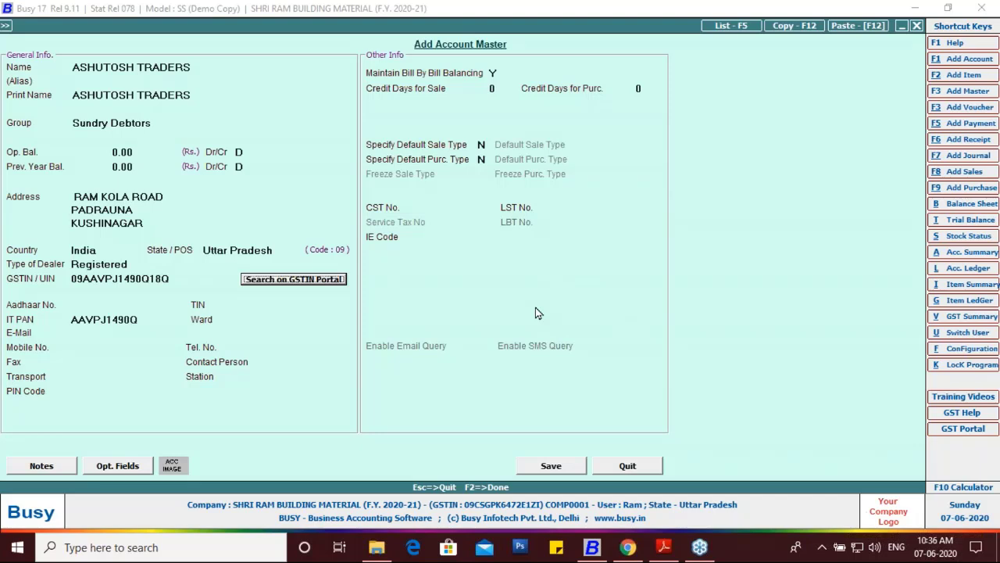
click(987, 432)
Change the ASHUTOSH TRADERS group from Sundry Debtors to Sundry Creditors, with credit balances
click(156, 125)
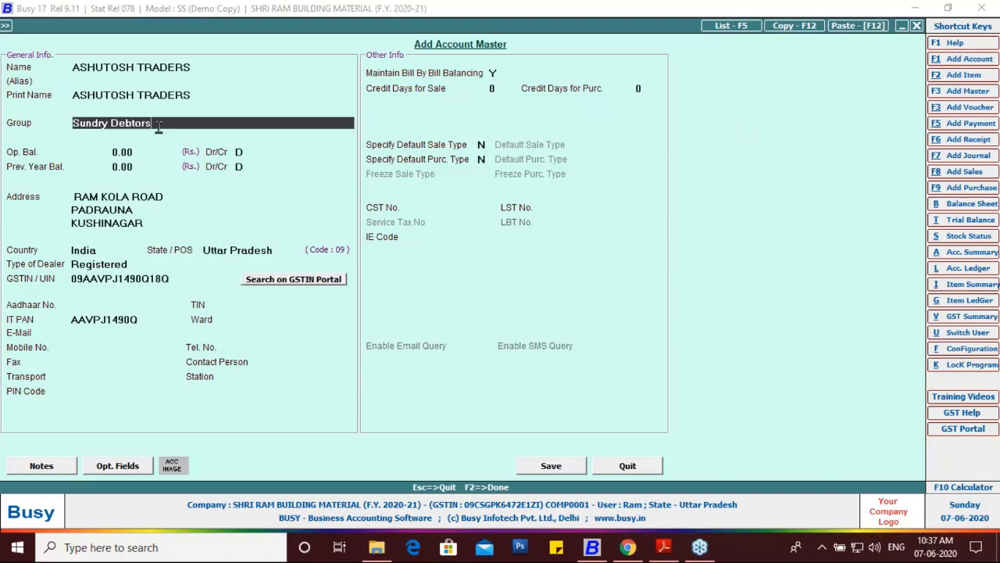
key(BackSpace)
key(BackSpace)
key(BackSpace)
key(BackSpace)
key(BackSpace)
key(BackSpace)
key(BackSpace)
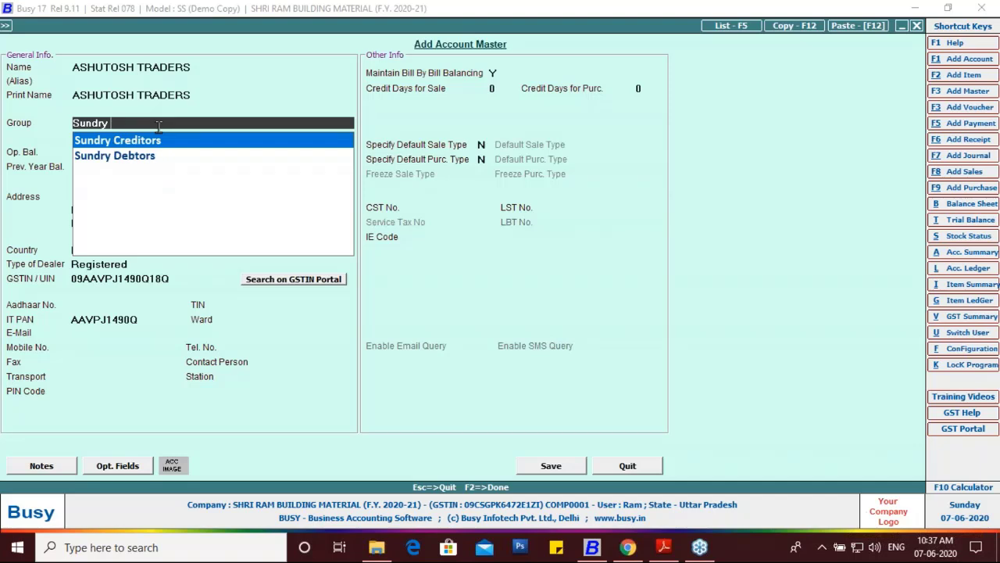
key(Return)
key(Return)
key(Return)
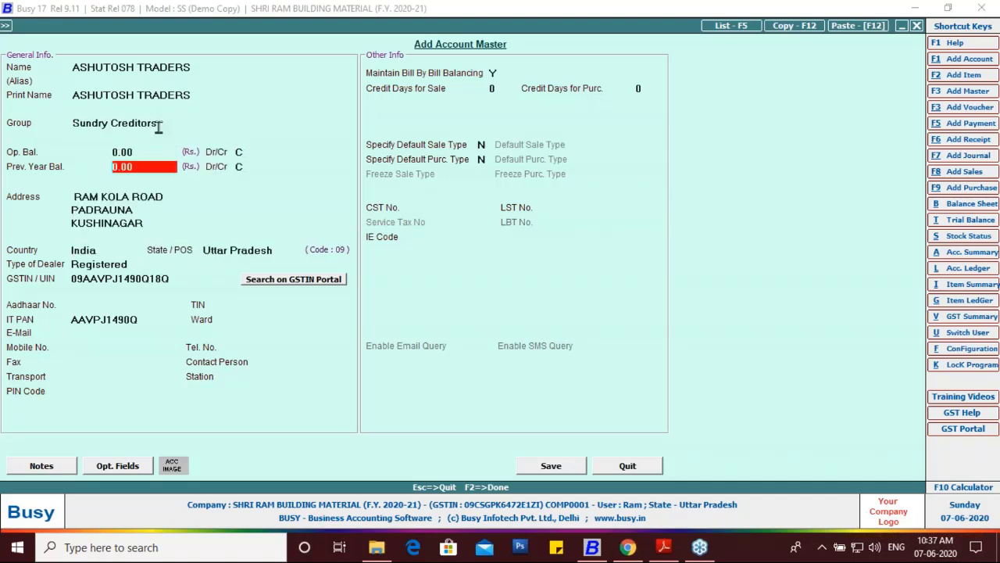
key(Return)
key(Return)
key(Return)
key(Return)
key(Return)
key(Return)
key(Return)
key(Return)
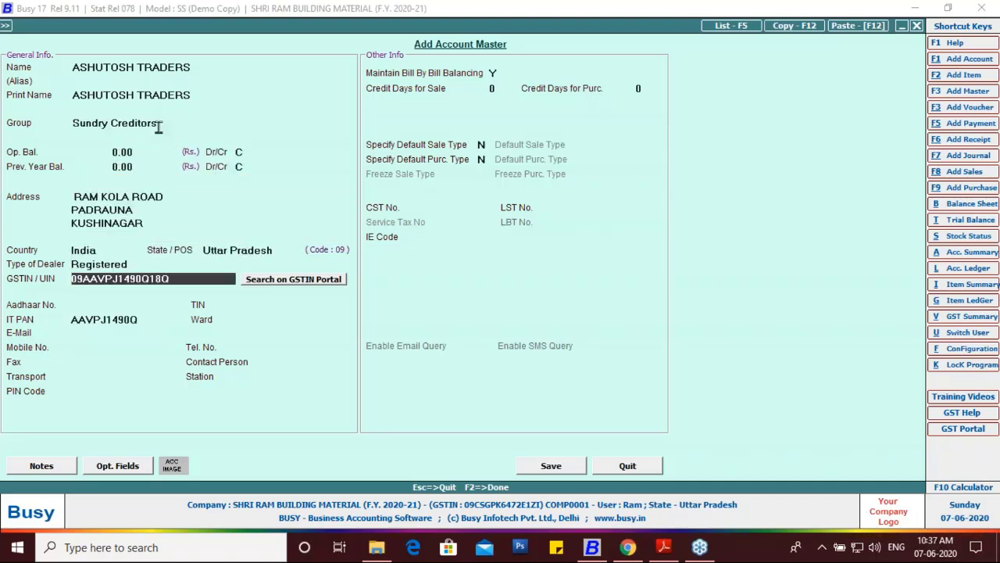
key(Return)
key(Return)
Re-verify the GSTIN past the invalid warning and select the stored GSTIN value for copying
click(630, 554)
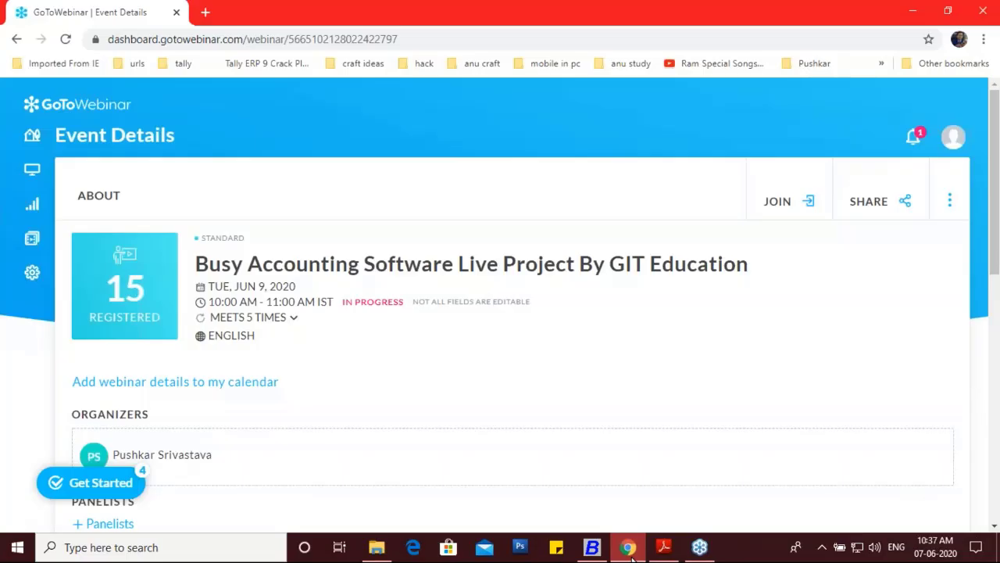
click(594, 546)
click(264, 280)
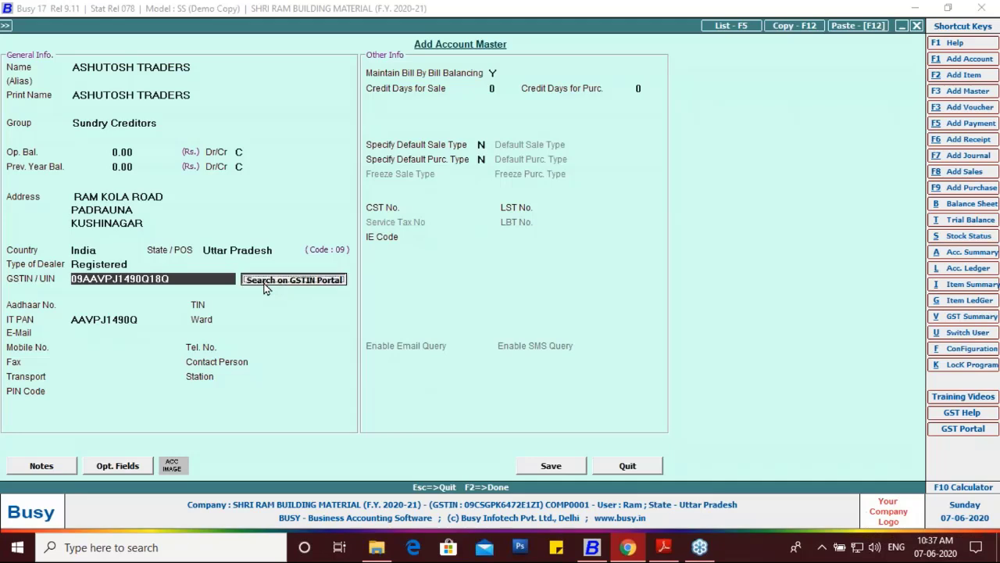
click(534, 305)
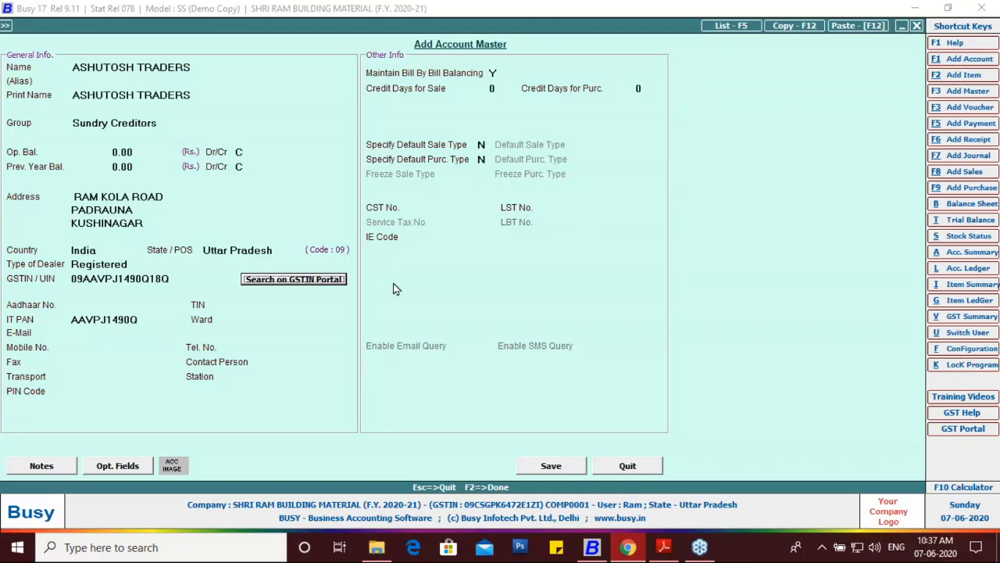
click(184, 278)
key(ctrl+c)
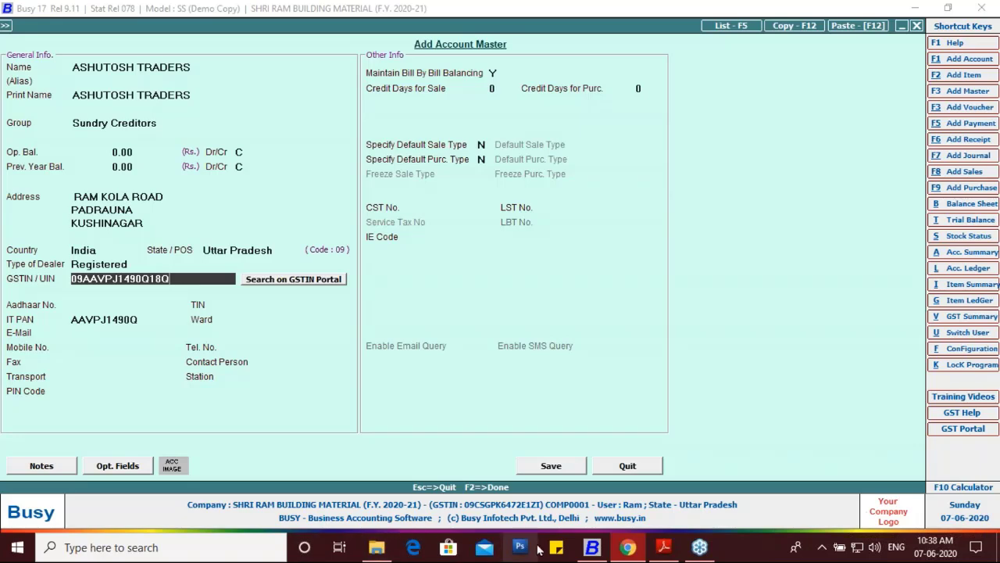
Load gst.gov.in in a new Chrome tab
click(629, 549)
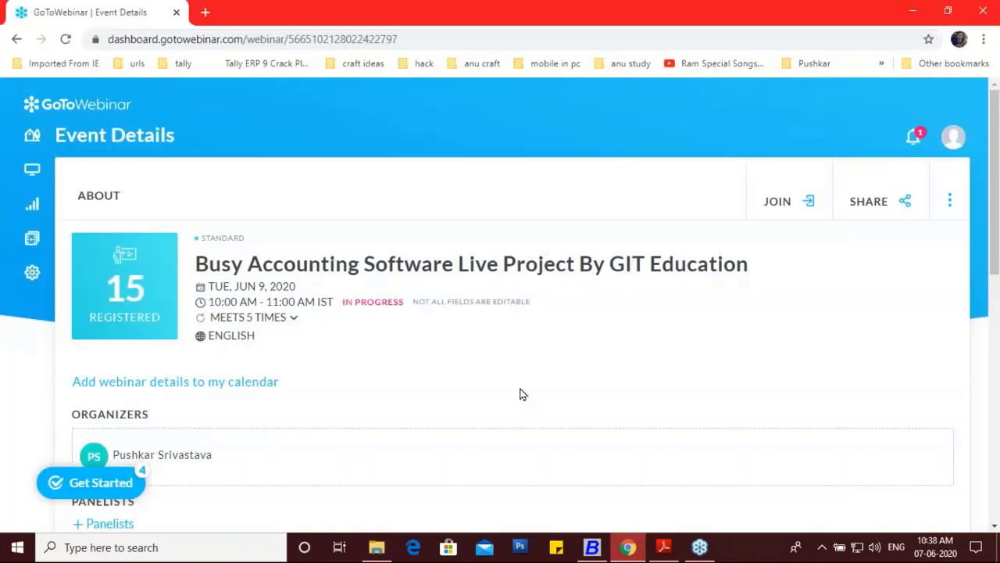
click(203, 18)
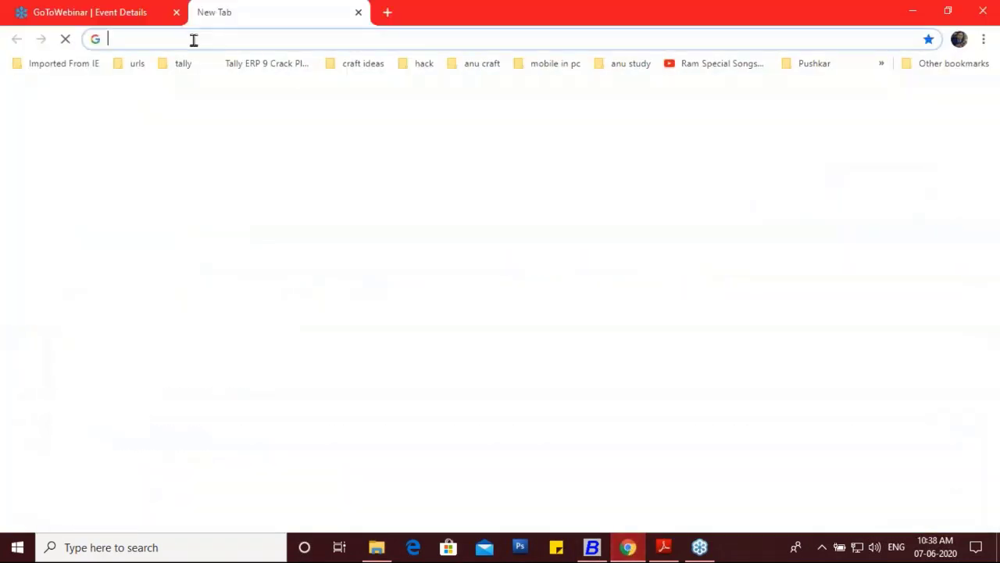
click(193, 38)
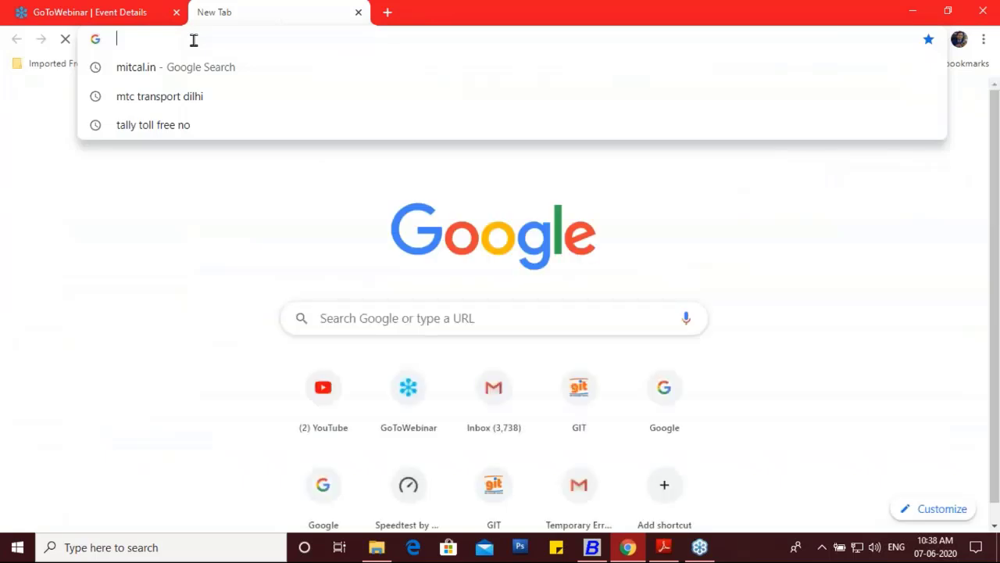
text(gst)
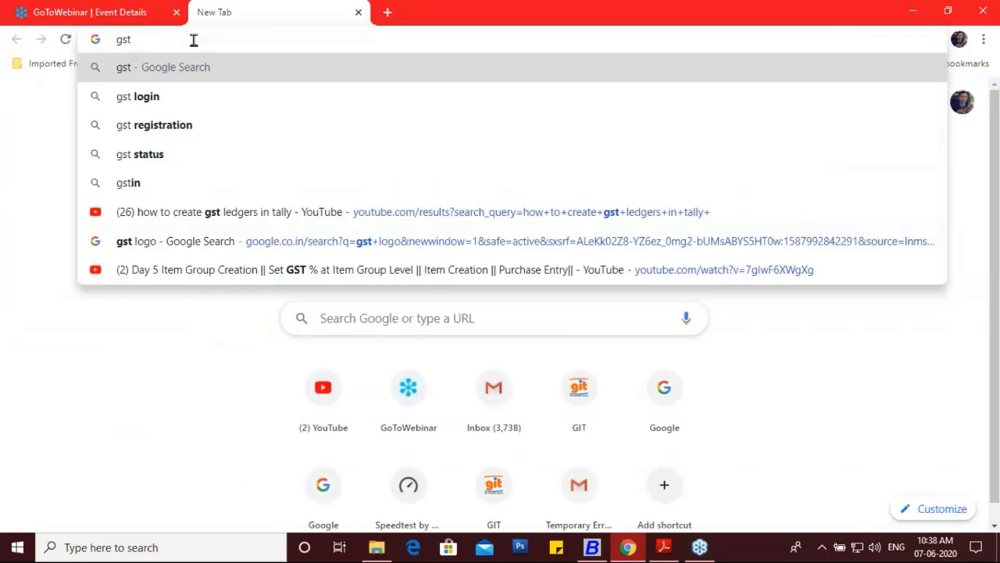
text(.gov.)
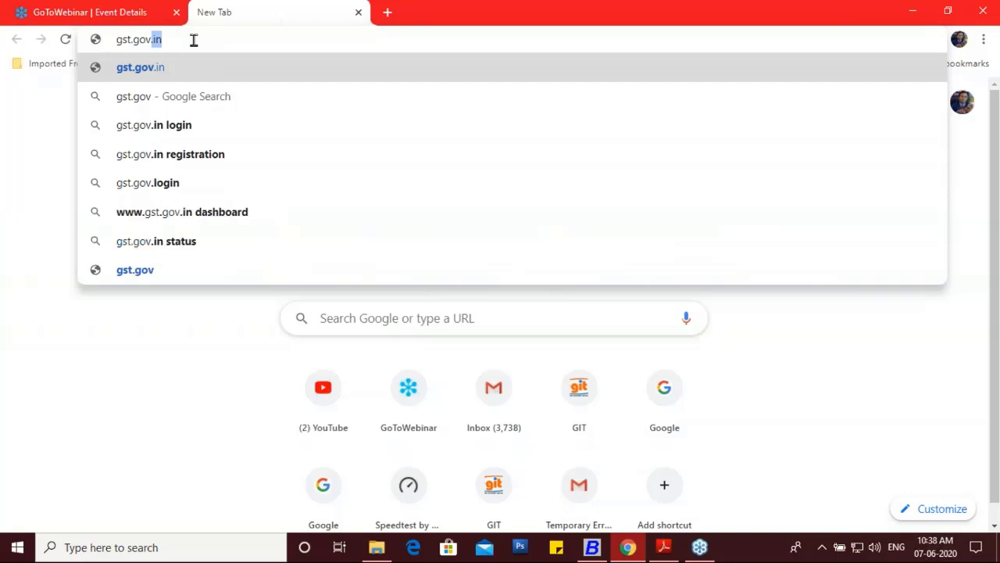
text(in)
key(Return)
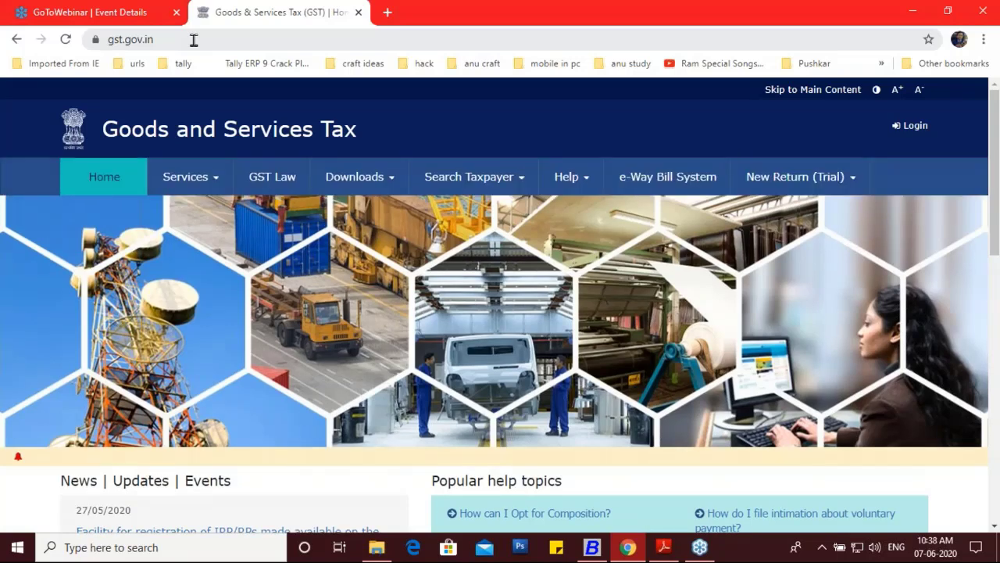
Search Taxpayer by GSTIN/UIN with the pasted GSTIN and captcha; the portal reports it invalid
click(500, 179)
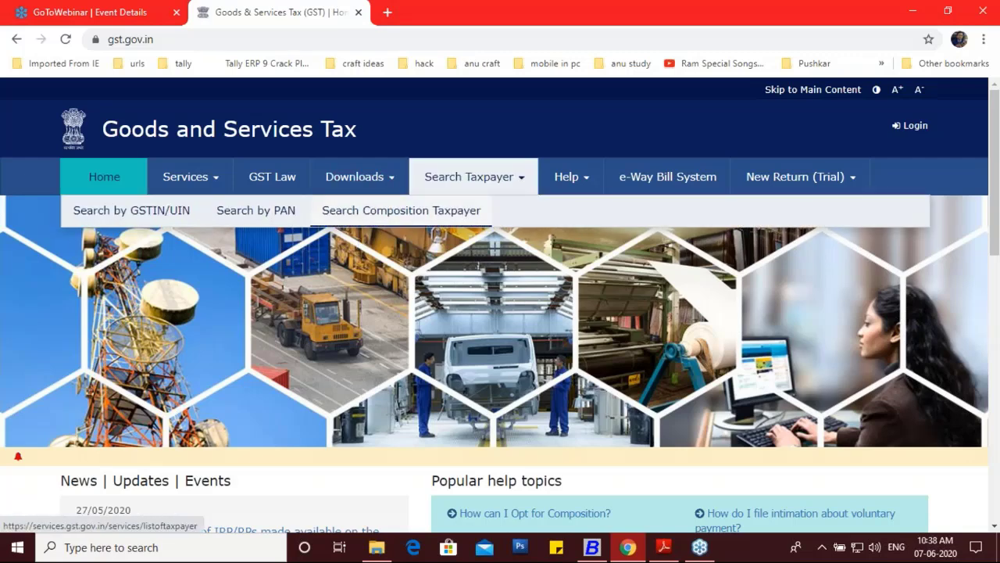
click(118, 212)
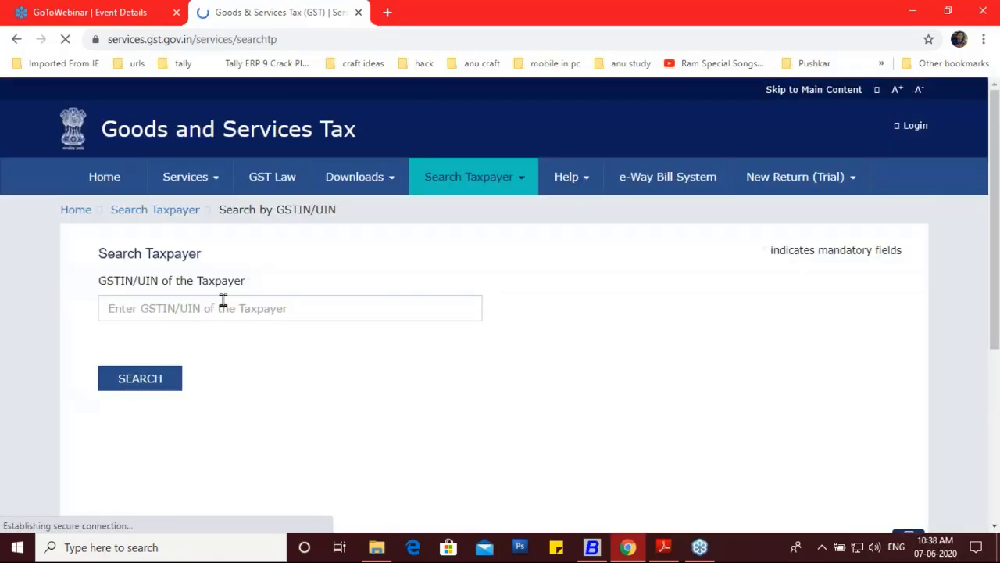
click(223, 301)
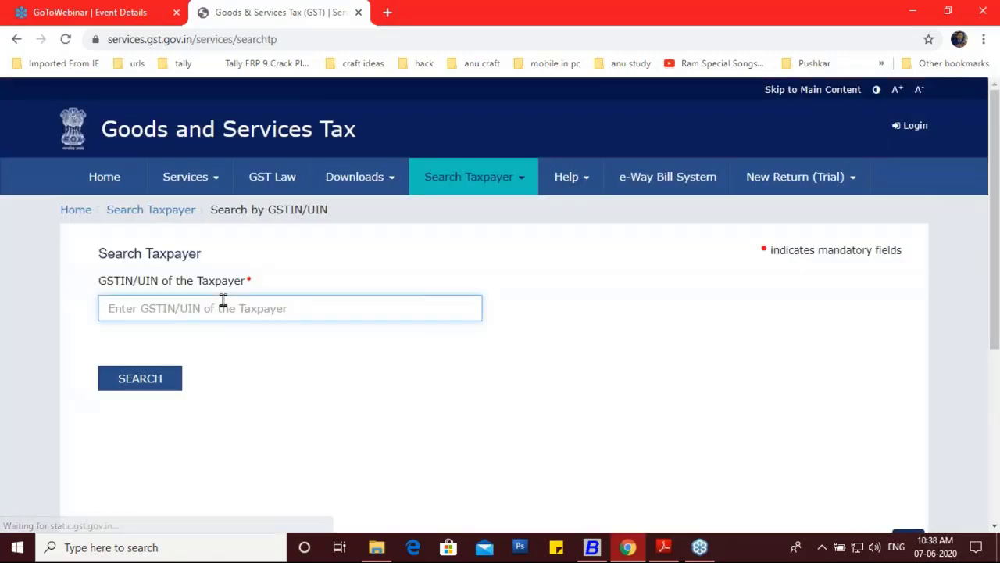
key(ctrl+v)
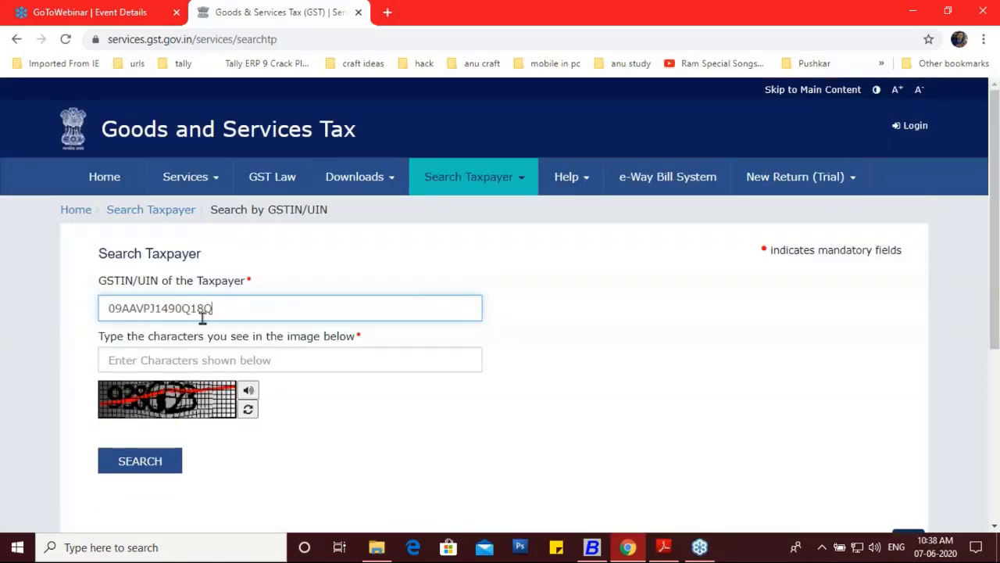
click(132, 364)
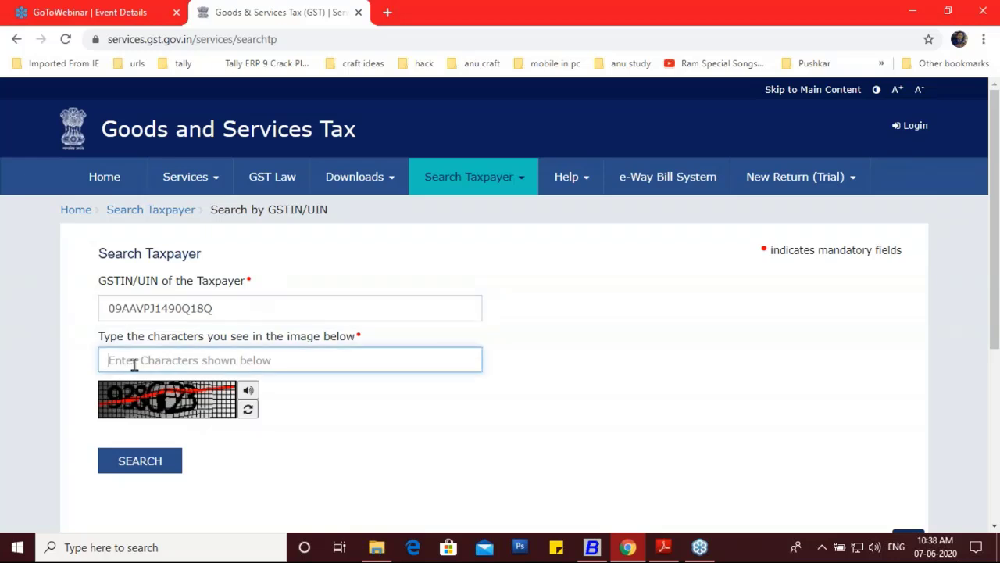
text(938623)
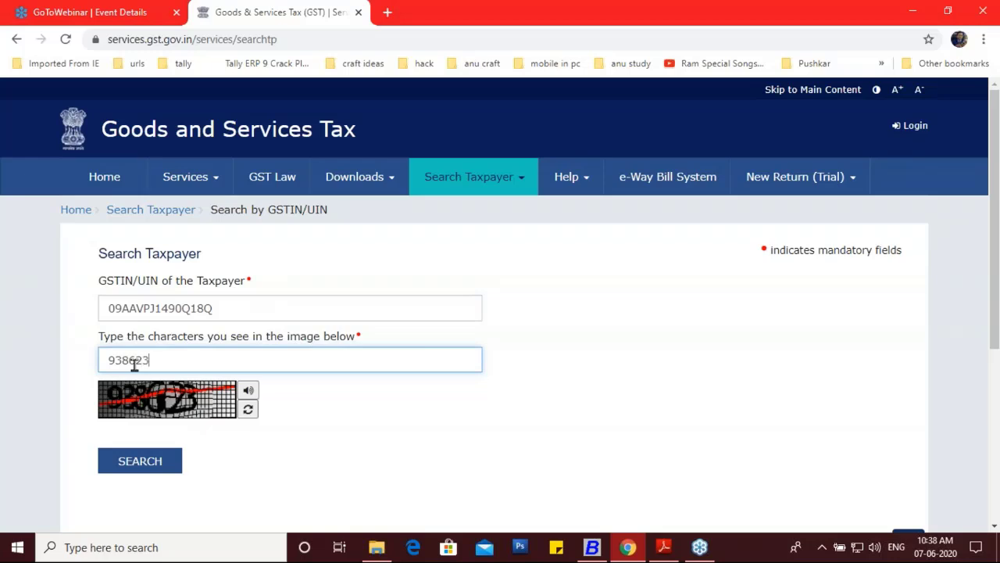
click(141, 465)
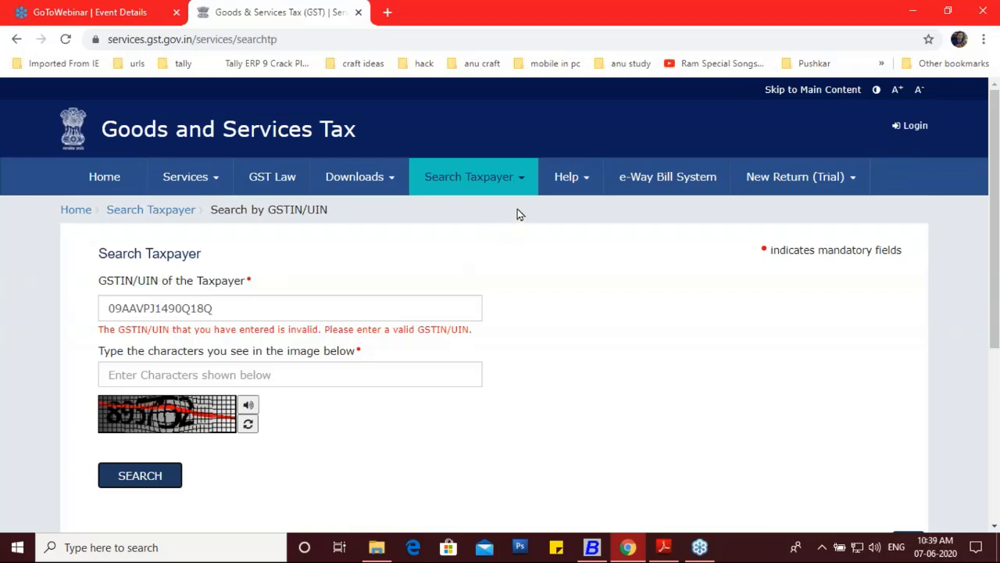
Switch the portal to Search by PAN, then dismiss Busy's invalid-GSTIN warning
click(517, 184)
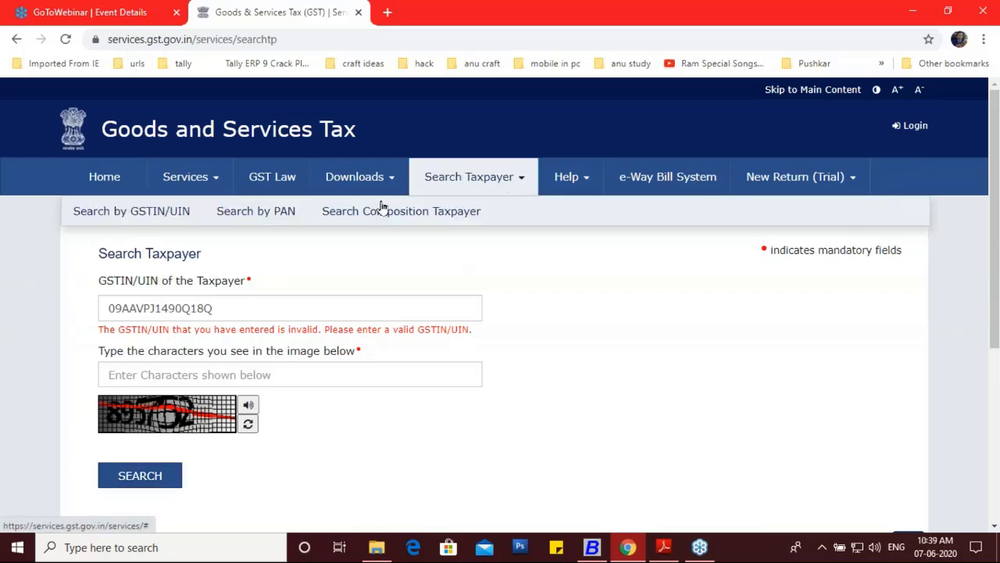
click(273, 217)
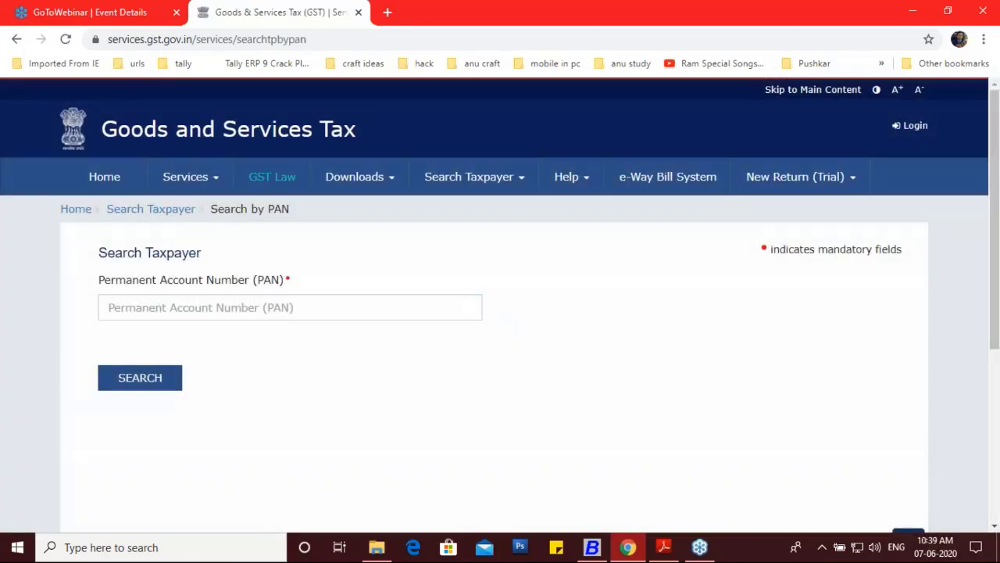
click(133, 12)
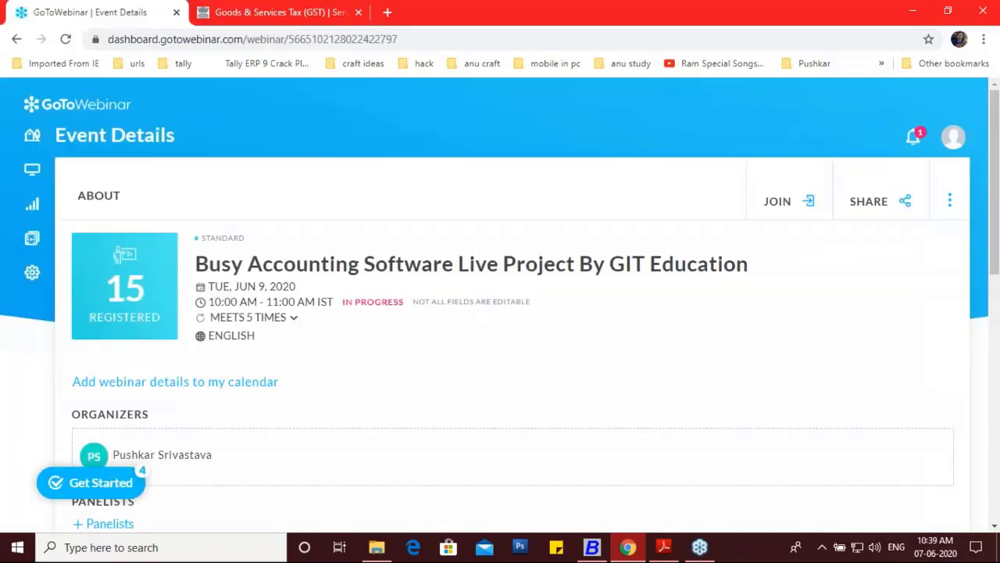
click(593, 547)
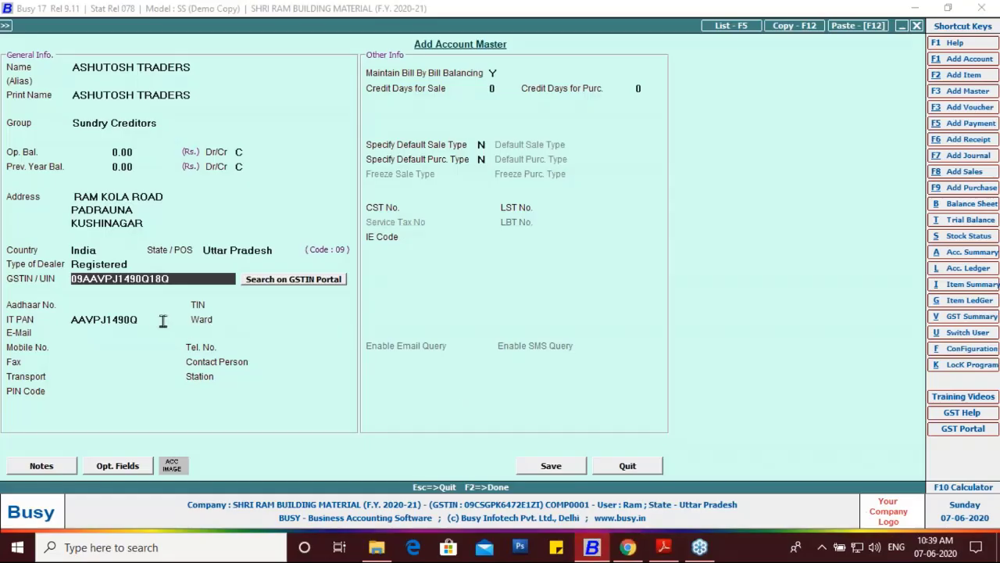
key(Return)
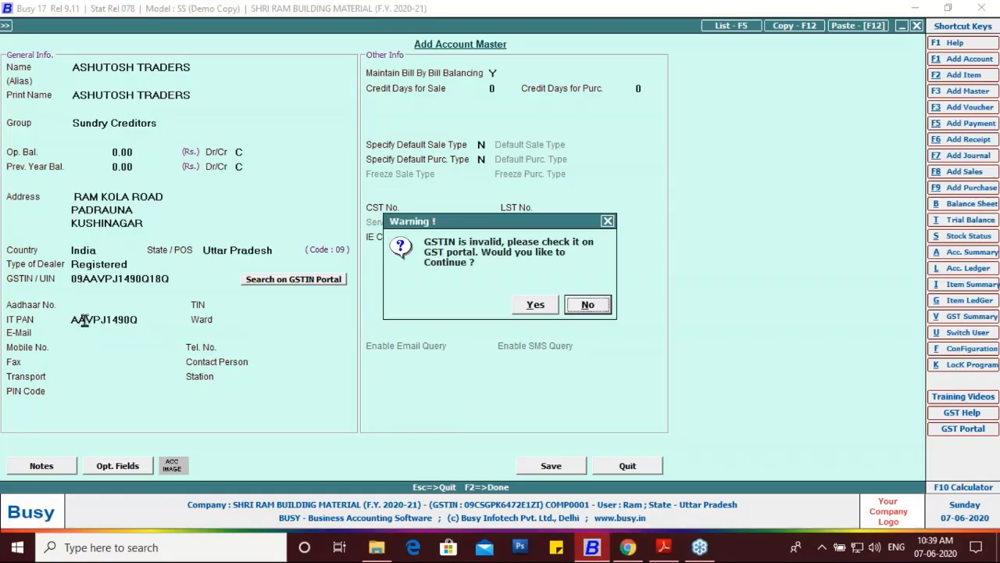
click(586, 309)
Decline continuing with the invalid GSTIN and copy the supplier's IT PAN from the account
click(136, 322)
click(586, 304)
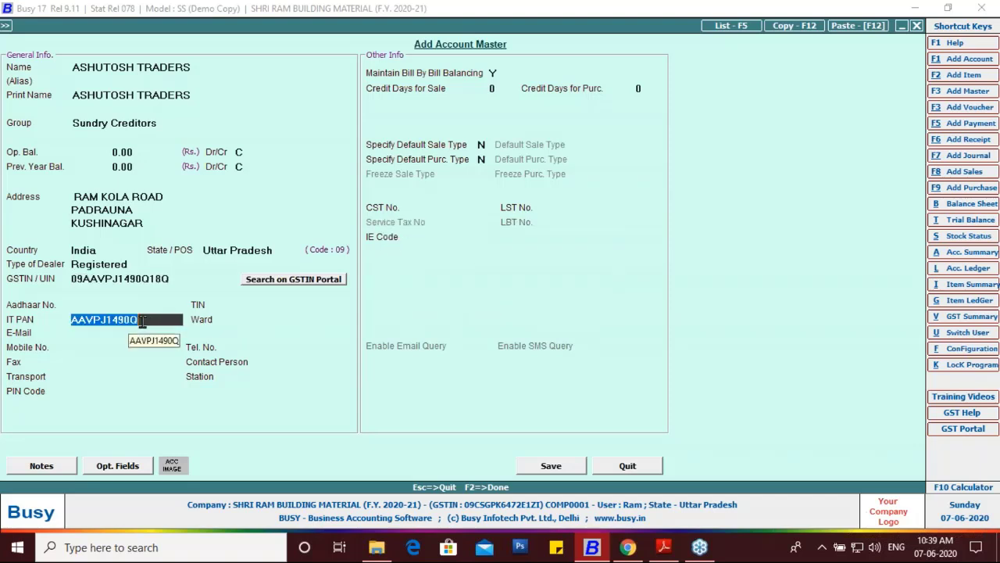
right_click(78, 322)
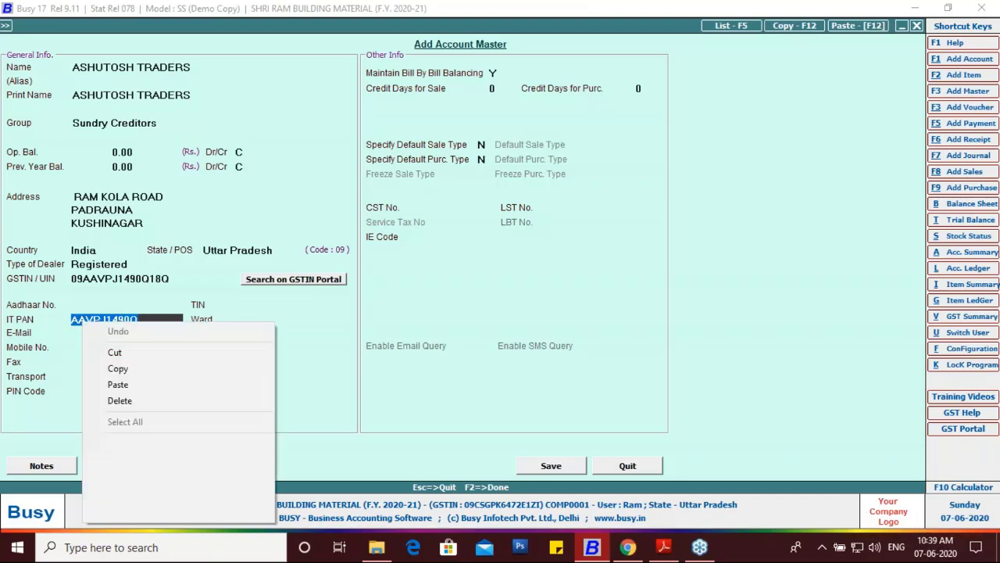
click(117, 370)
click(628, 547)
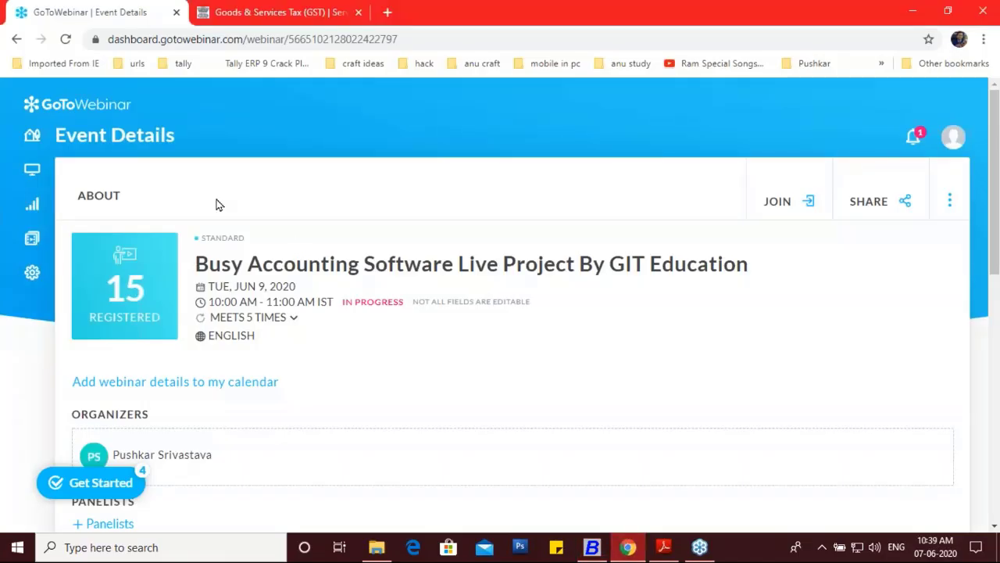
Search by the supplier's pasted PAN with the captcha, finding one Active GSTIN in Uttar Pradesh
click(266, 12)
click(227, 311)
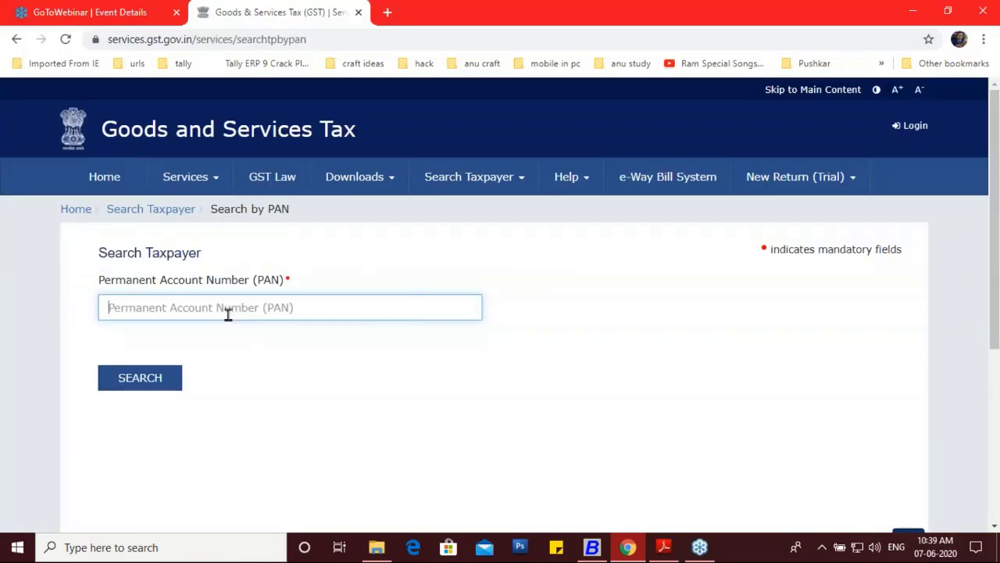
key(ctrl+v)
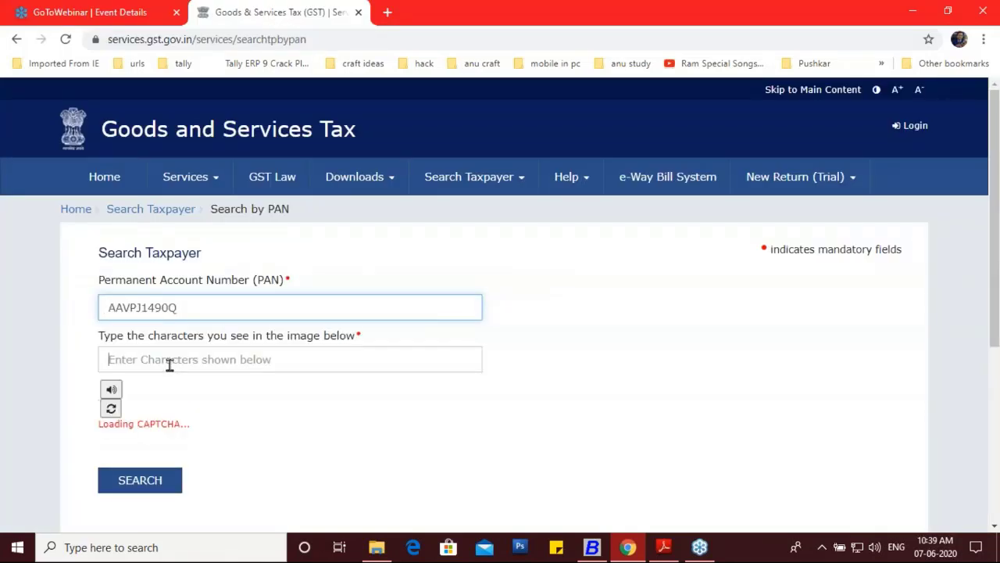
click(169, 364)
text(3)
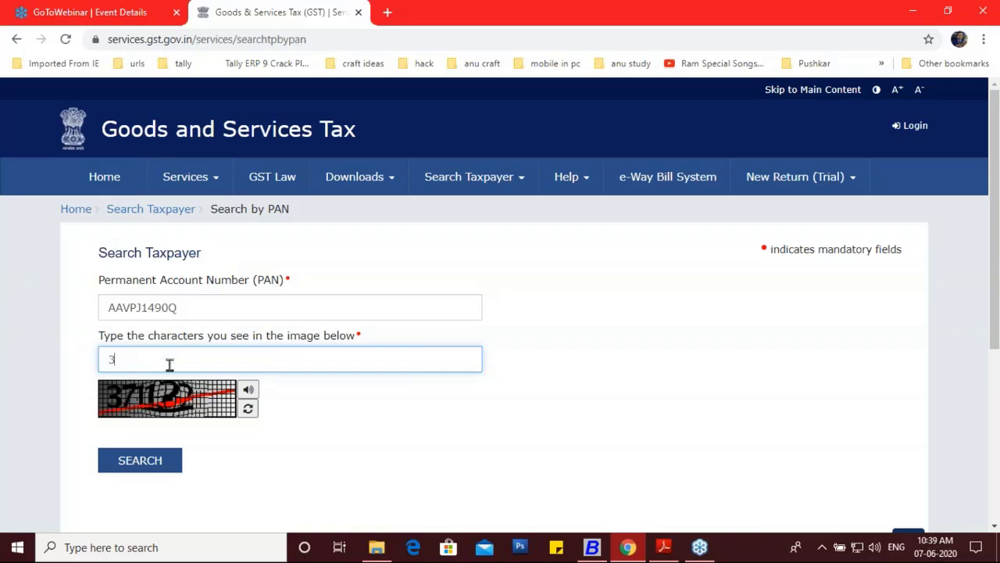
text(71122)
click(153, 467)
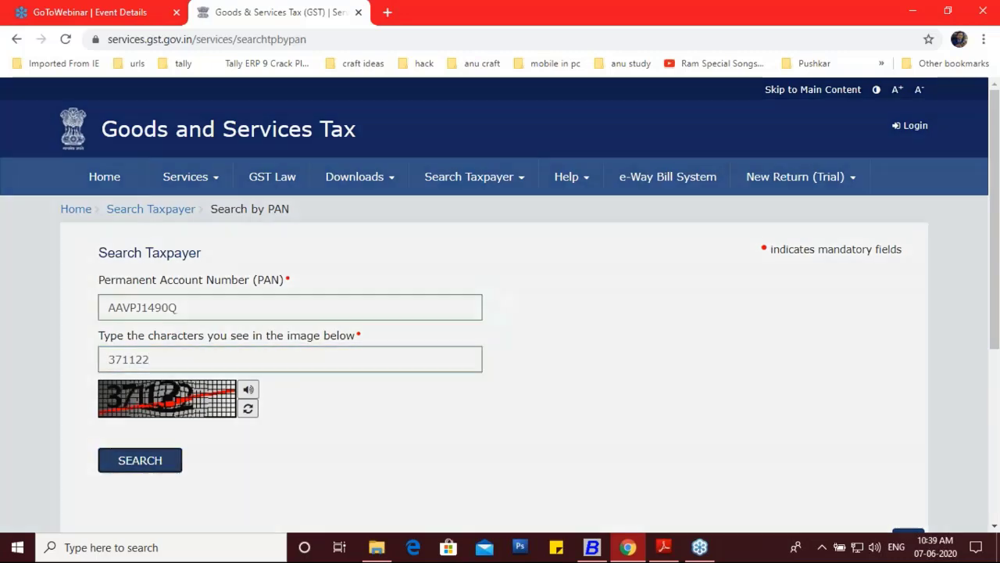
scroll(179, 444, down, 3)
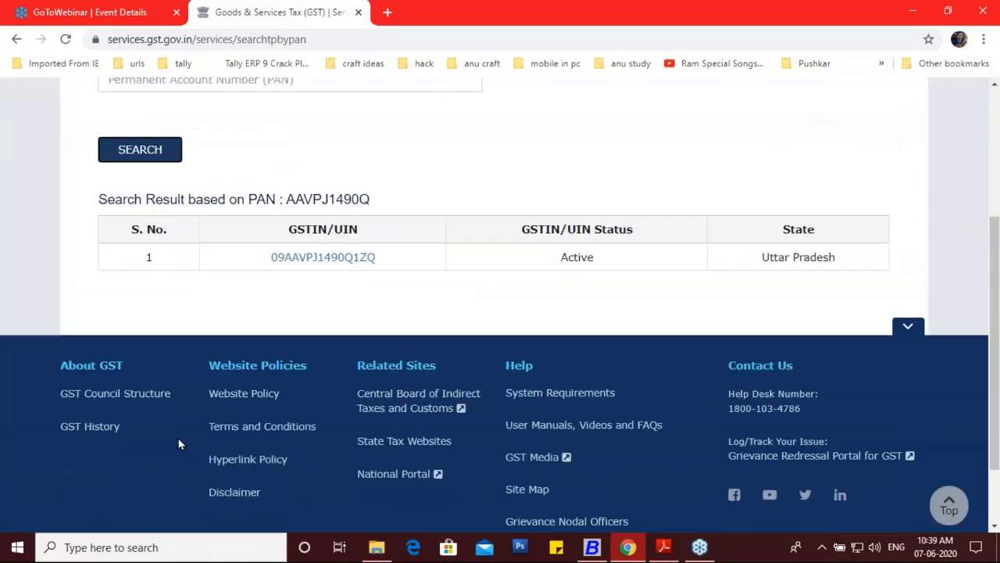
scroll(309, 318, up, 1)
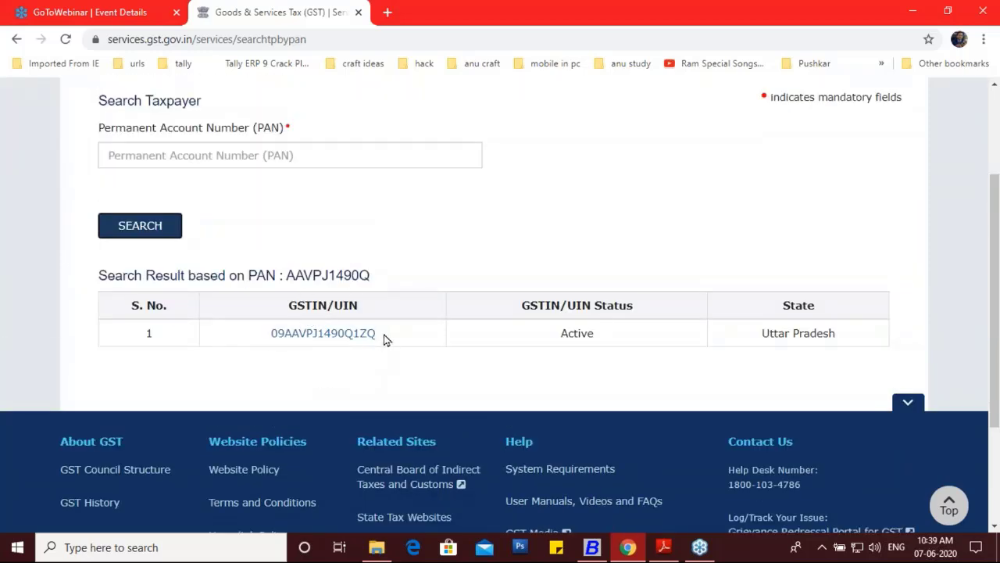
Open the active GSTIN's taxpayer details by entering the captcha and searching
click(340, 341)
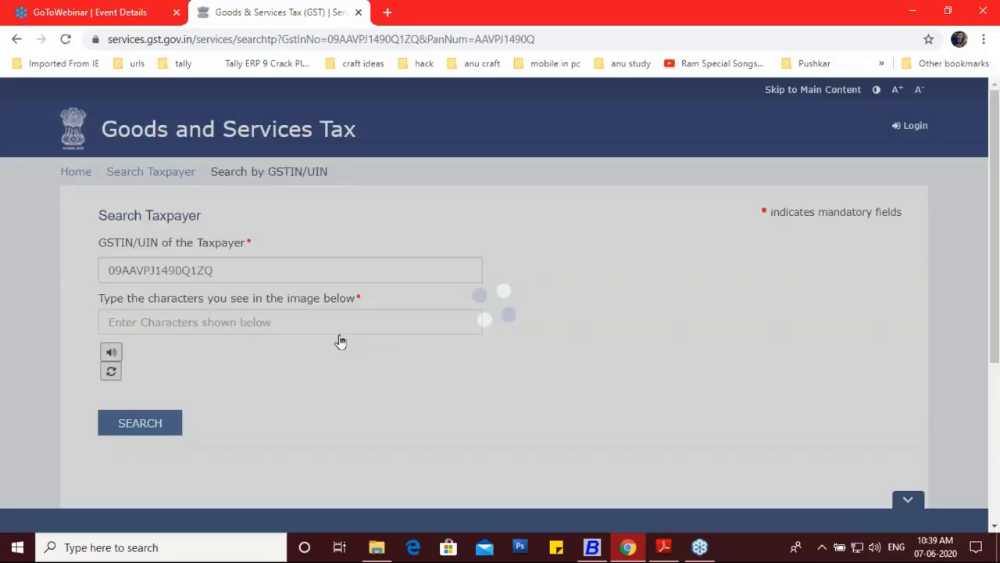
scroll(340, 341, down, 3)
scroll(340, 340, up, 2)
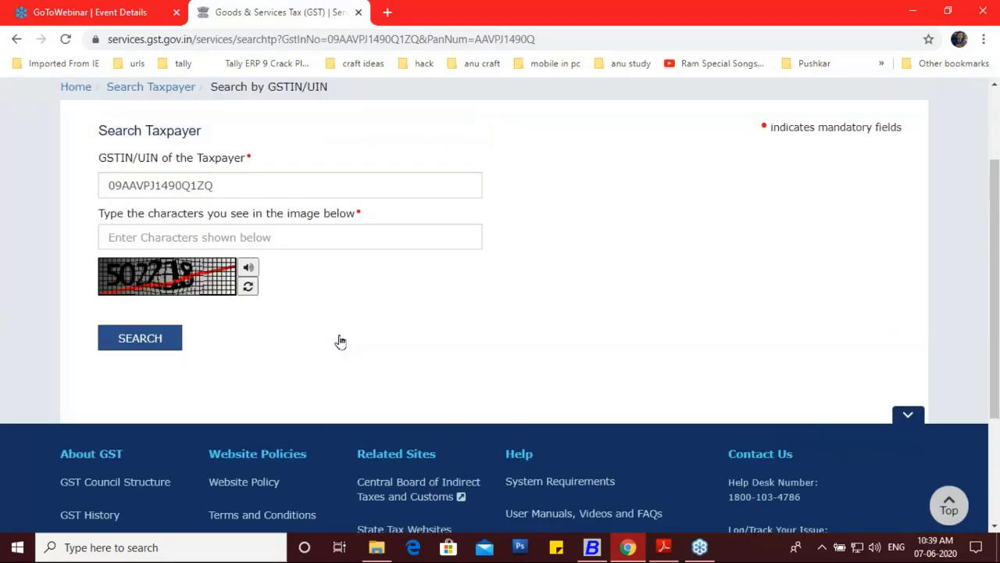
click(183, 288)
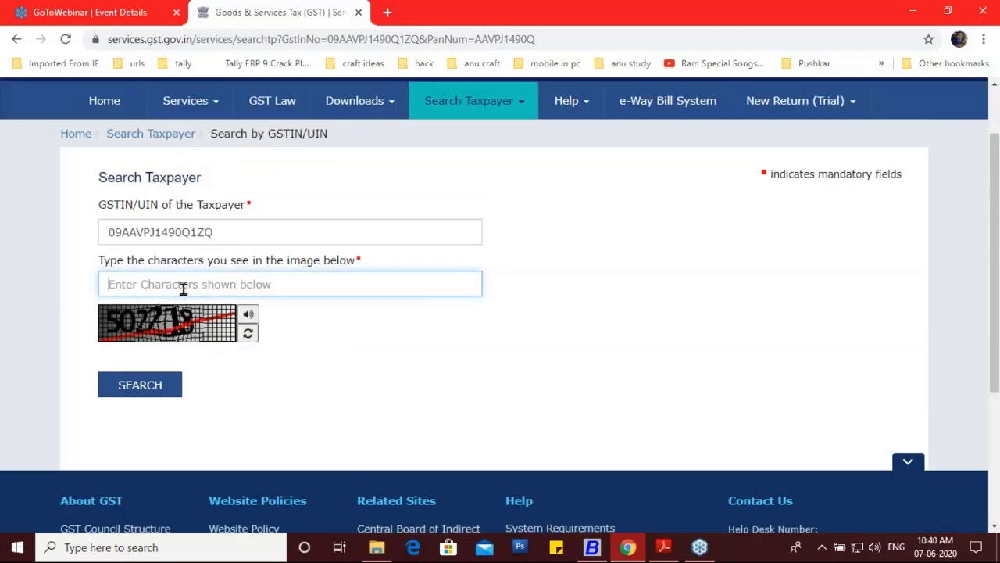
text(502218)
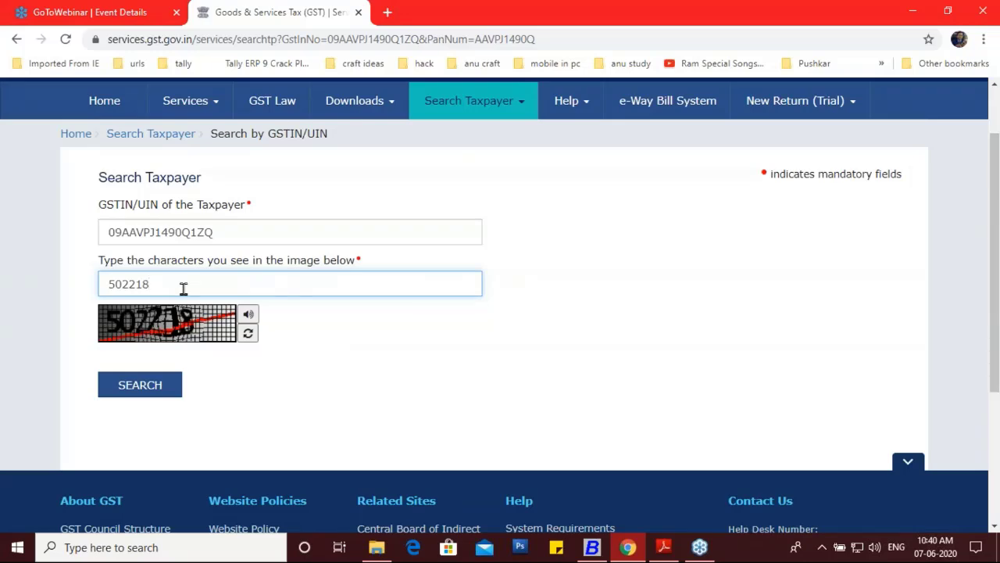
click(153, 389)
scroll(377, 304, down, 2)
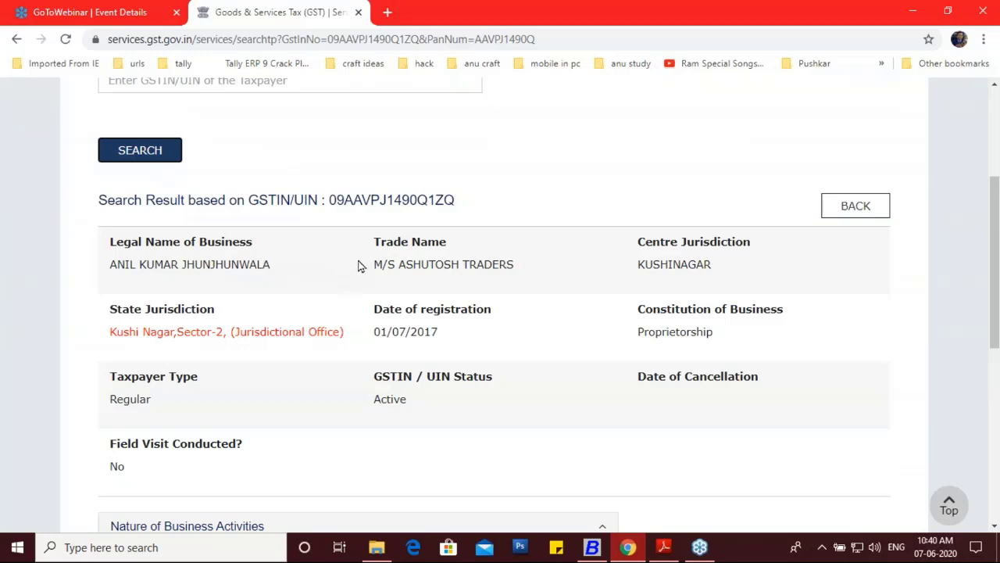
Confirm the trade name M/S ASHUTOSH TRADERS and copy the GSTIN from the result heading
drag(375, 266, 525, 270)
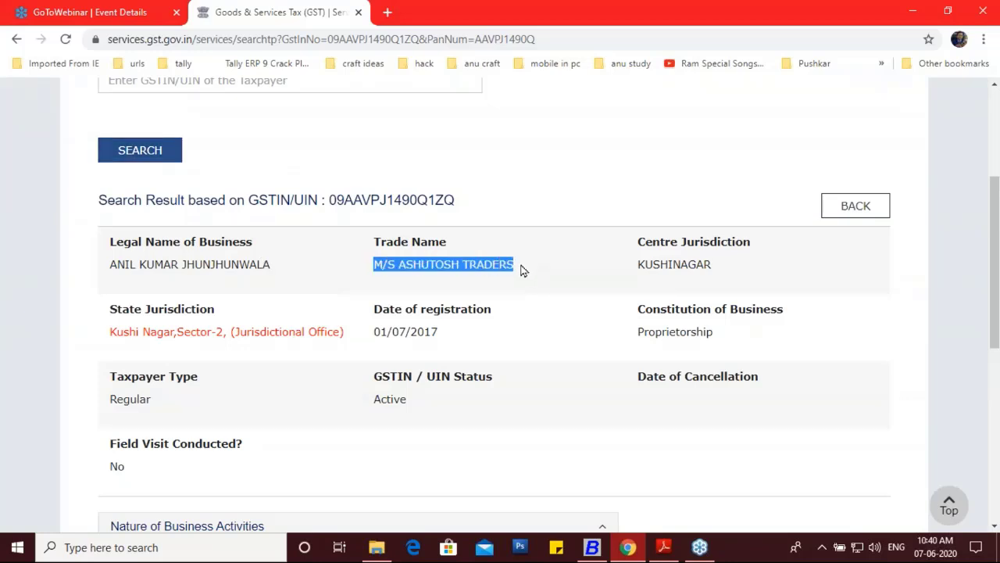
drag(116, 264, 275, 271)
click(275, 272)
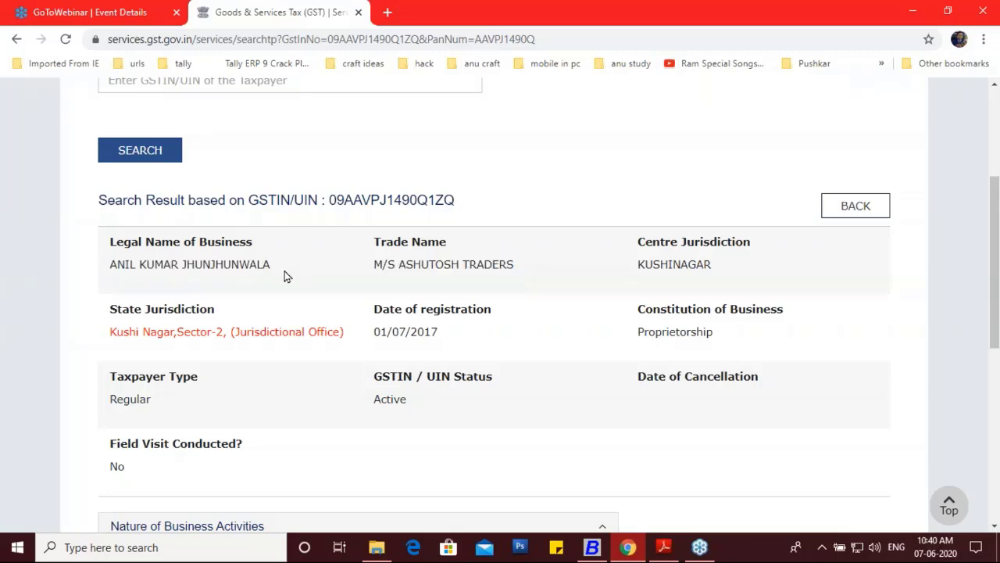
drag(403, 267, 518, 266)
click(459, 204)
drag(459, 204, 334, 200)
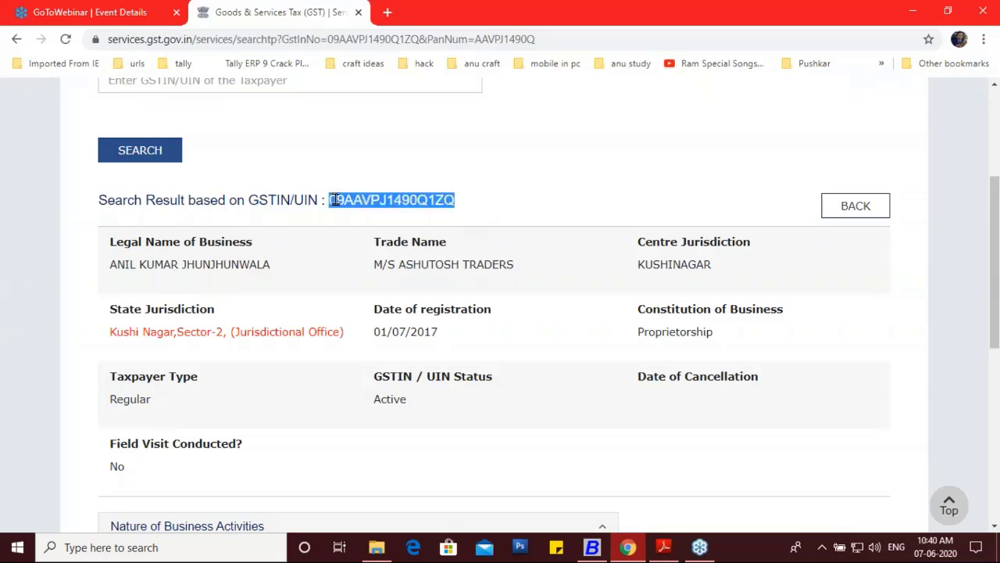
right_click(333, 200)
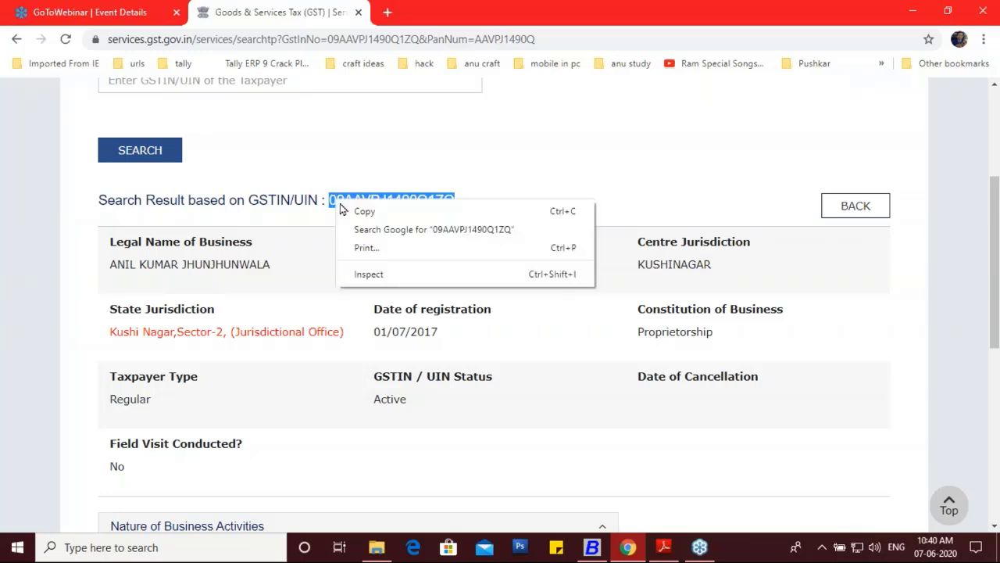
click(367, 211)
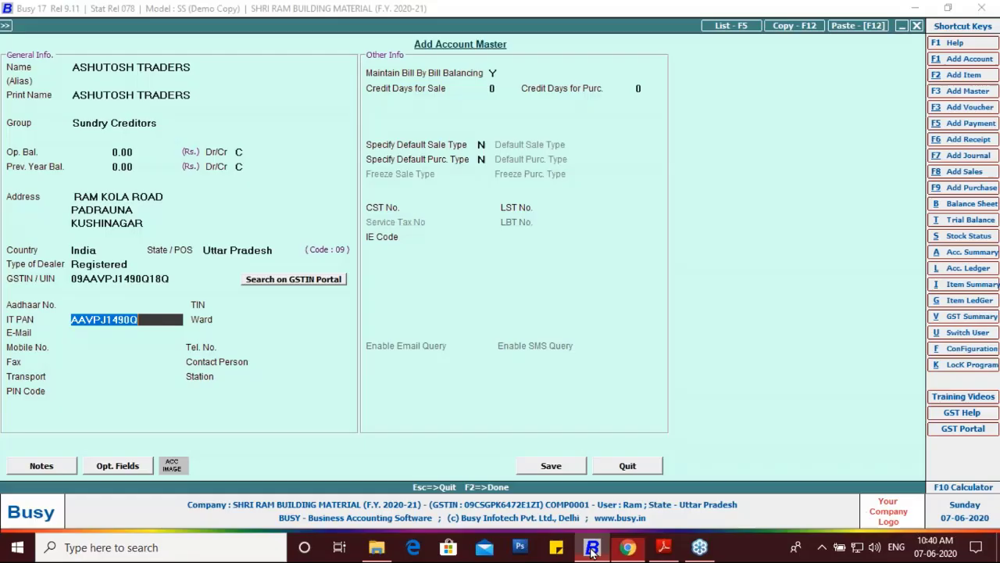
click(592, 547)
Replace the old GSTIN/UIN in Ashutosh Traders' account with the pasted portal-verified number
click(154, 317)
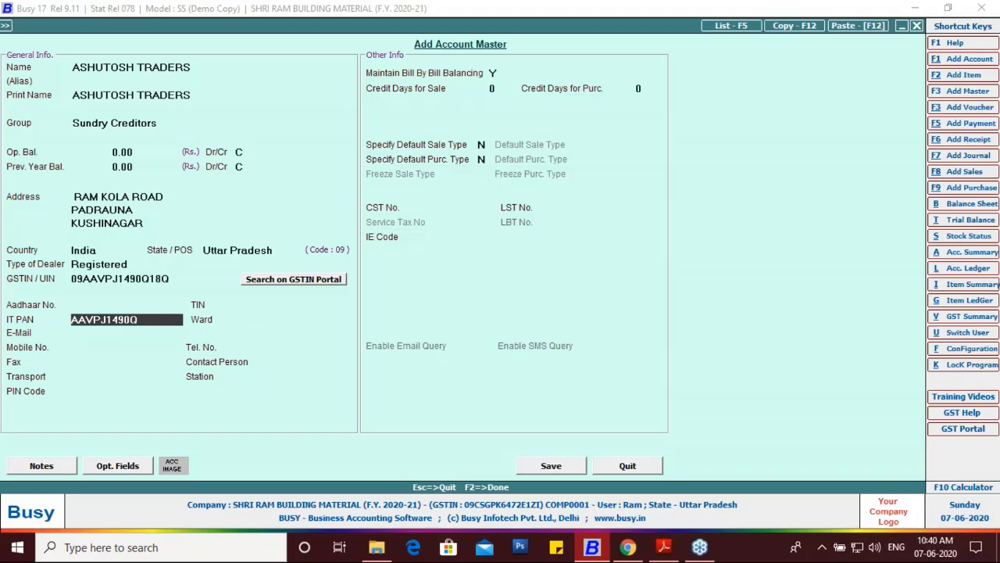
click(179, 277)
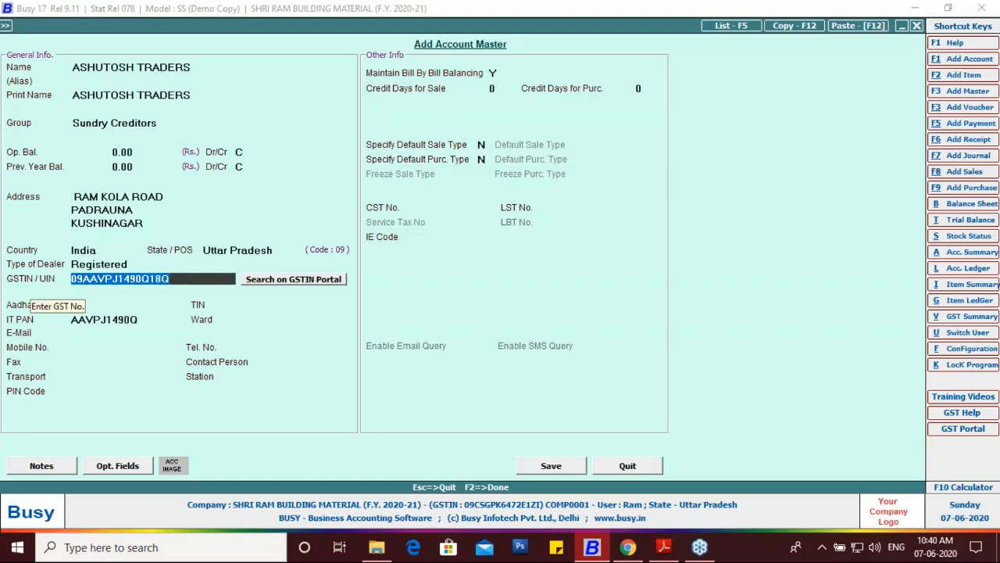
key(Up)
key(Return)
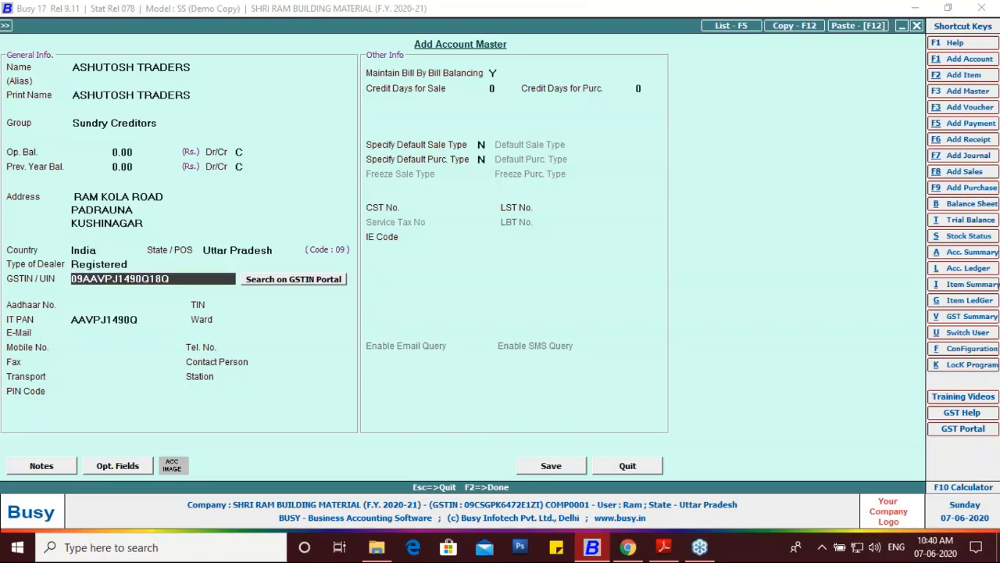
key(ctrl+v)
key(BackSpace)
key(BackSpace)
key(BackSpace)
key(BackSpace)
key(BackSpace)
key(BackSpace)
key(BackSpace)
key(BackSpace)
key(BackSpace)
key(BackSpace)
key(BackSpace)
key(BackSpace)
key(BackSpace)
key(BackSpace)
key(BackSpace)
key(BackSpace)
key(BackSpace)
key(BackSpace)
key(BackSpace)
key(BackSpace)
key(BackSpace)
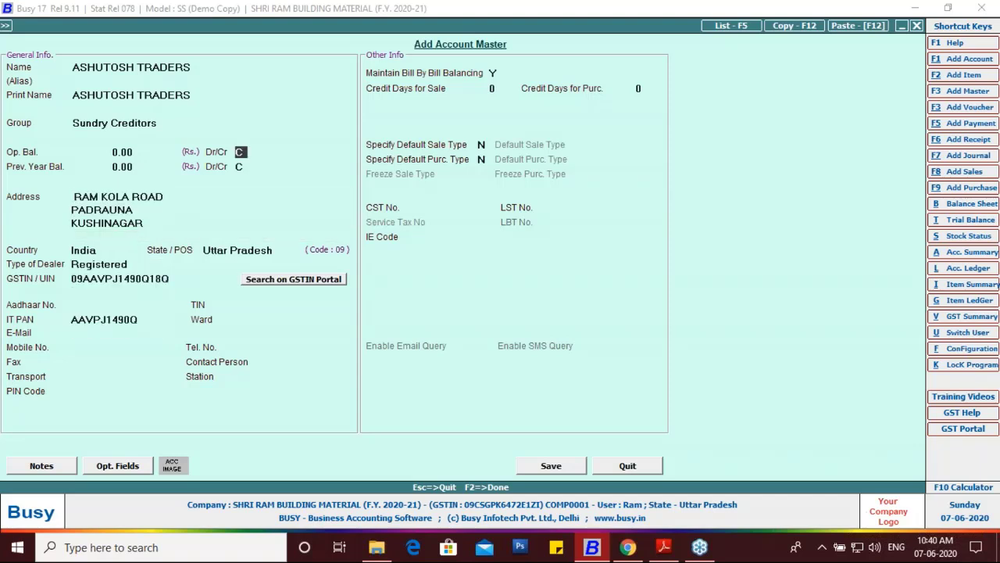
click(175, 279)
key(BackSpace)
key(BackSpace)
key(BackSpace)
key(BackSpace)
key(BackSpace)
key(BackSpace)
key(BackSpace)
key(BackSpace)
key(BackSpace)
key(BackSpace)
key(BackSpace)
key(BackSpace)
key(BackSpace)
key(BackSpace)
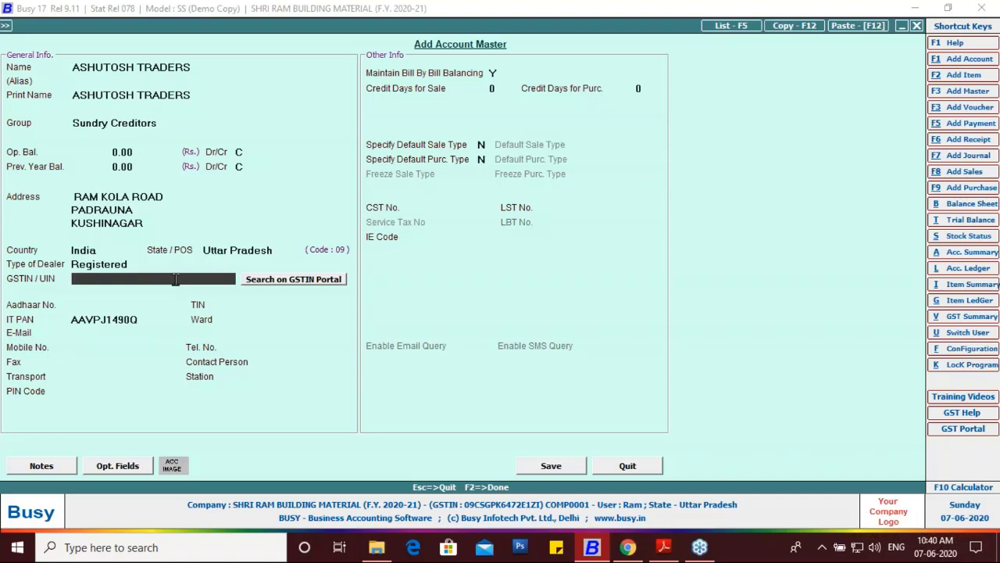
key(ctrl+v)
key(Return)
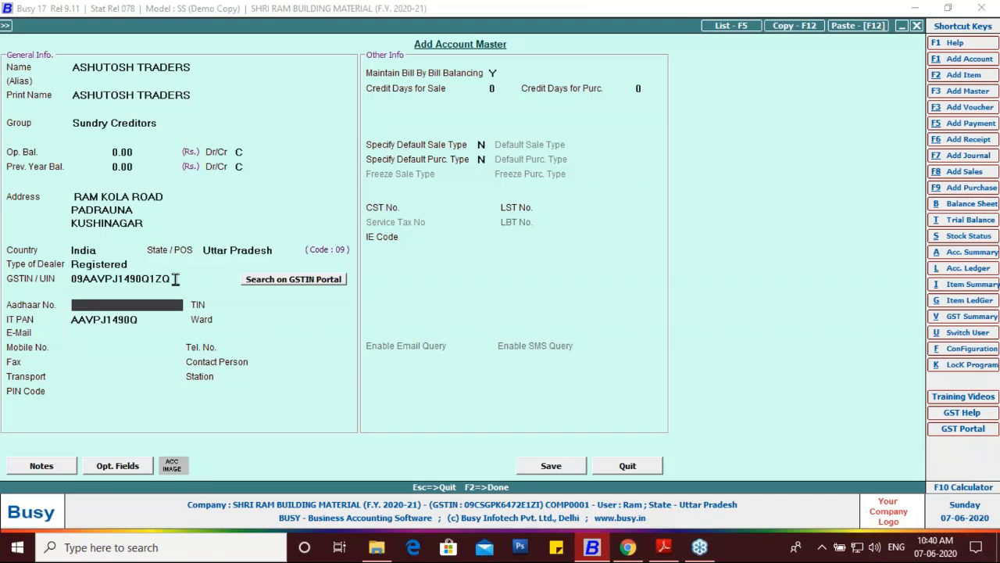
click(627, 547)
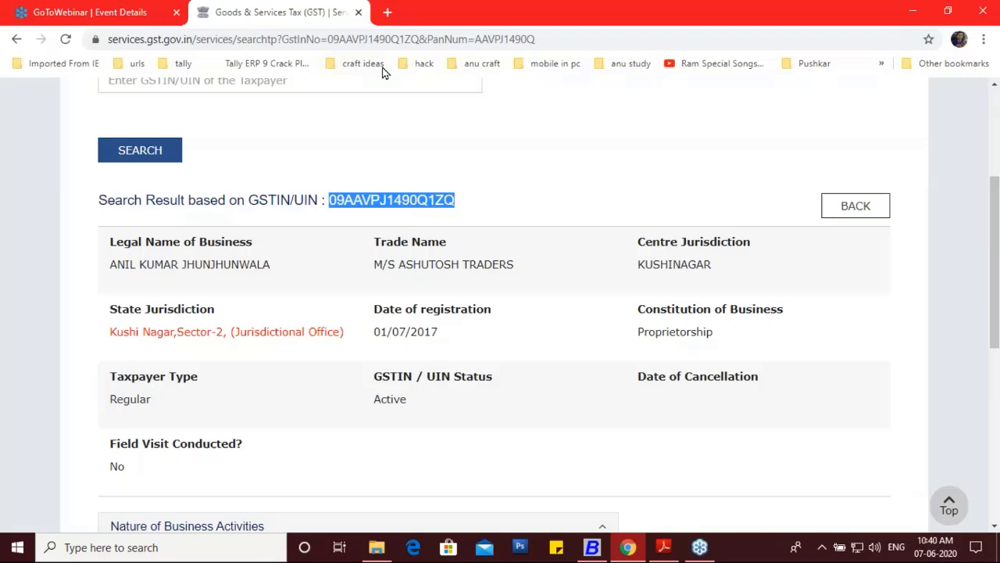
Open gst.gov.in in a fresh tab and go to Search Taxpayer by GSTIN/UIN
click(358, 14)
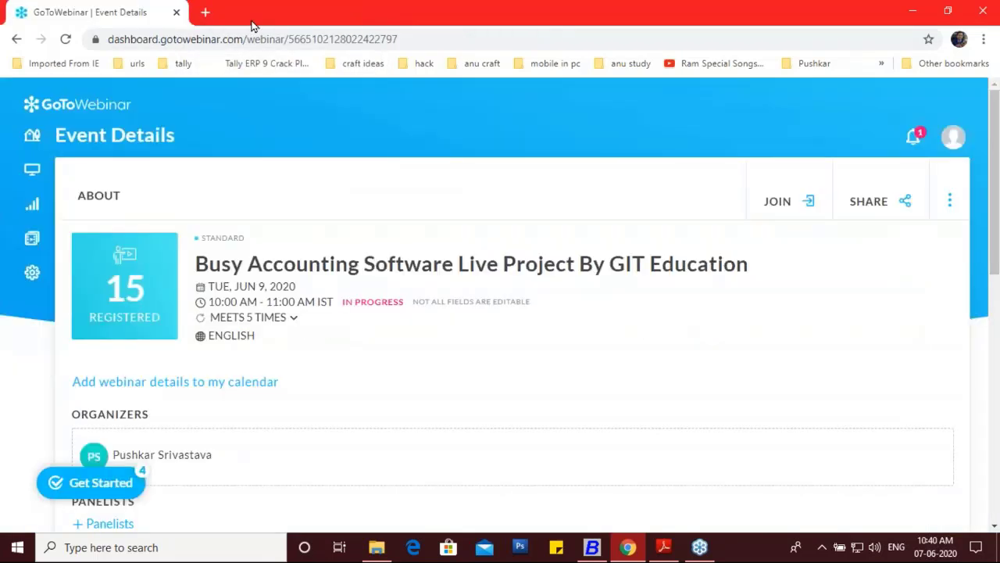
click(207, 12)
click(188, 37)
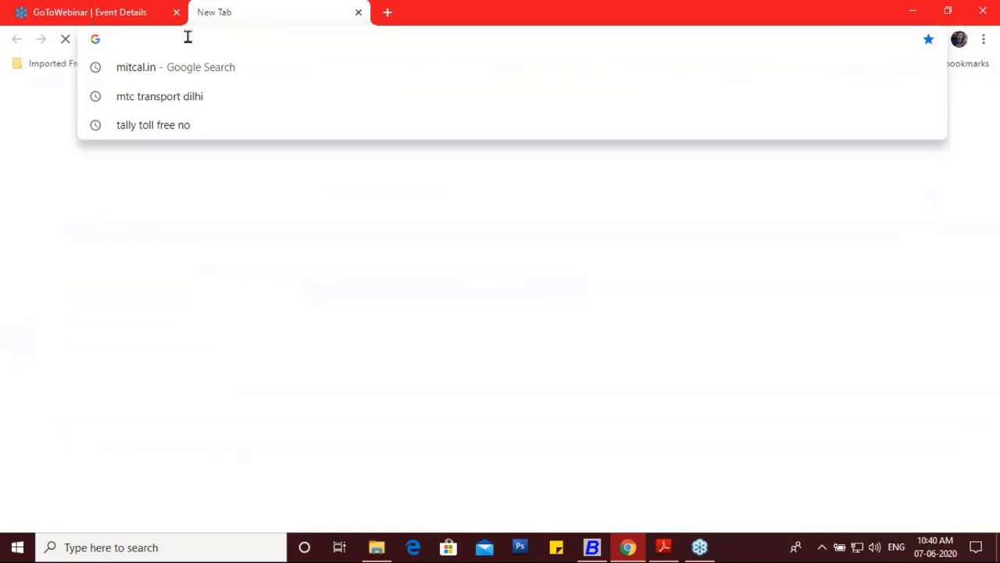
text(gst)
key(Return)
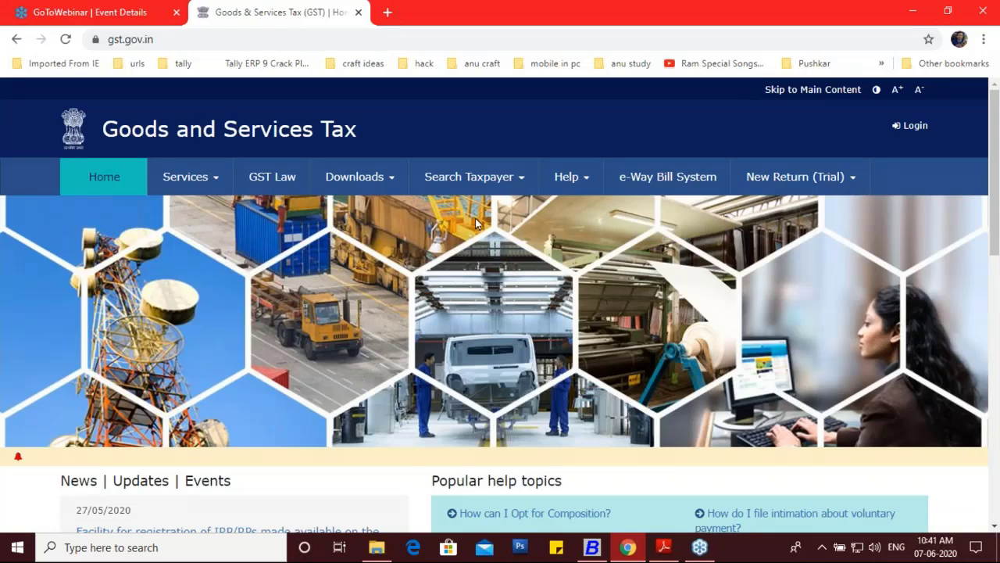
click(519, 179)
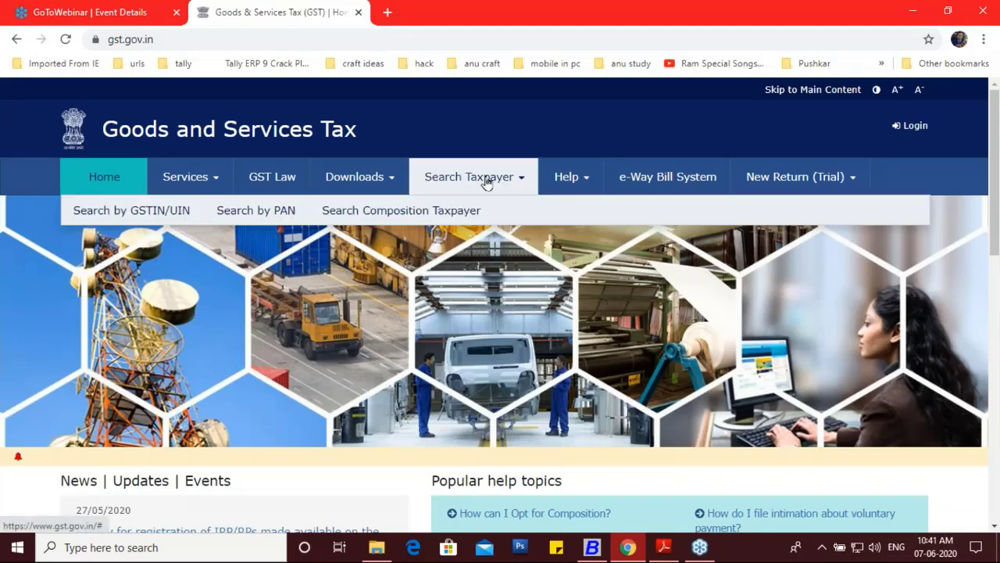
click(156, 212)
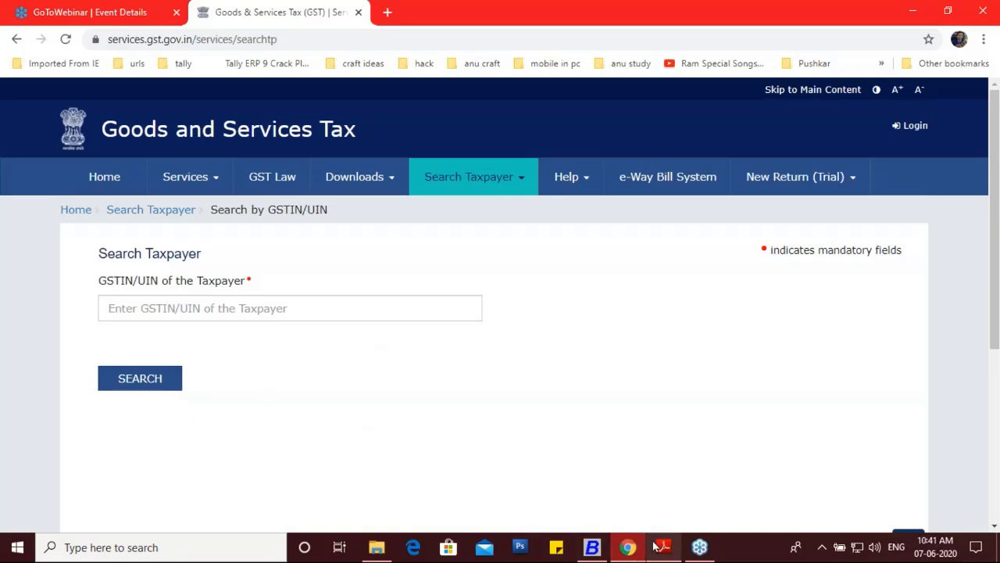
Copy the GSTIN printed on the Ashutosh Traders invoice PDF
click(663, 547)
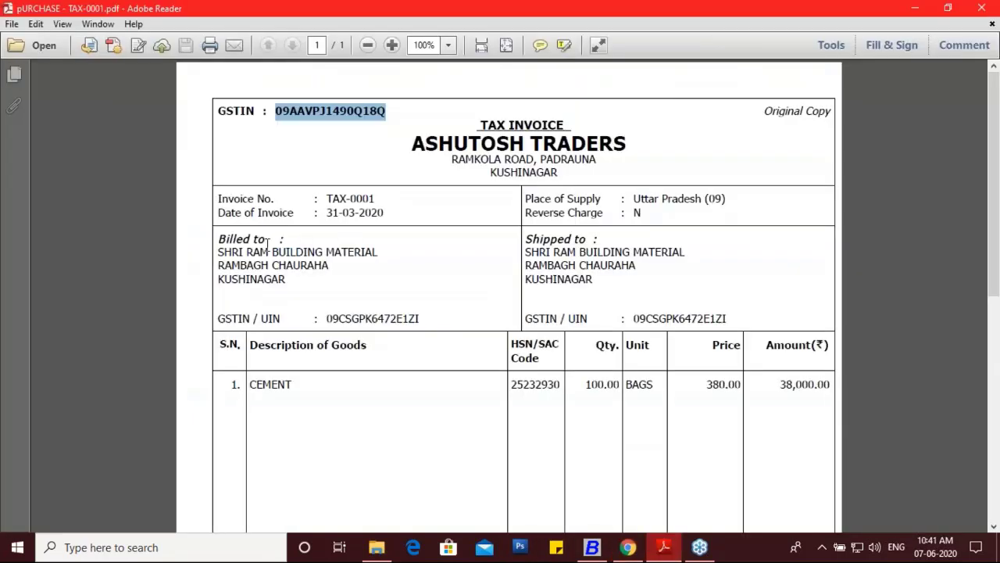
click(385, 125)
drag(384, 115, 280, 115)
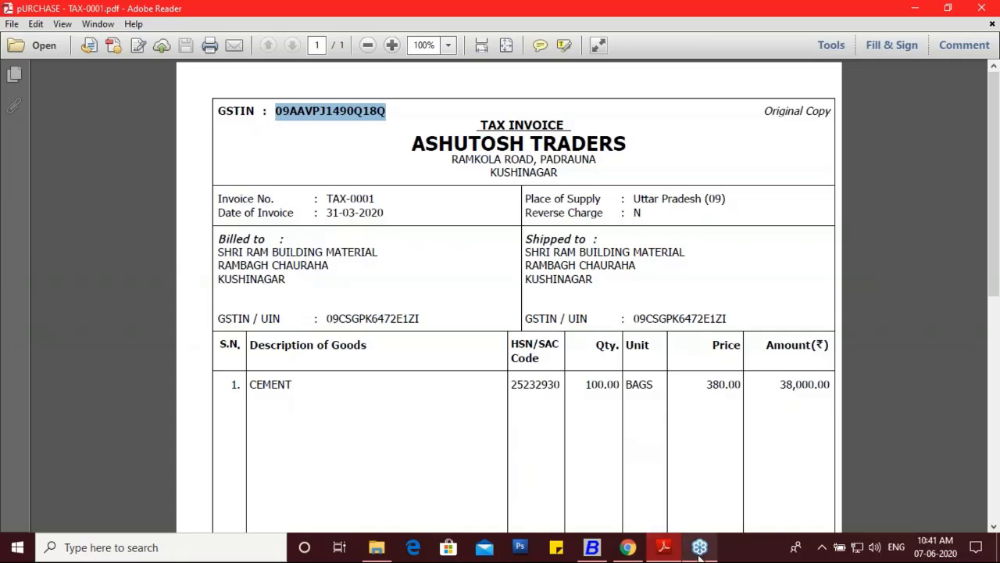
click(628, 547)
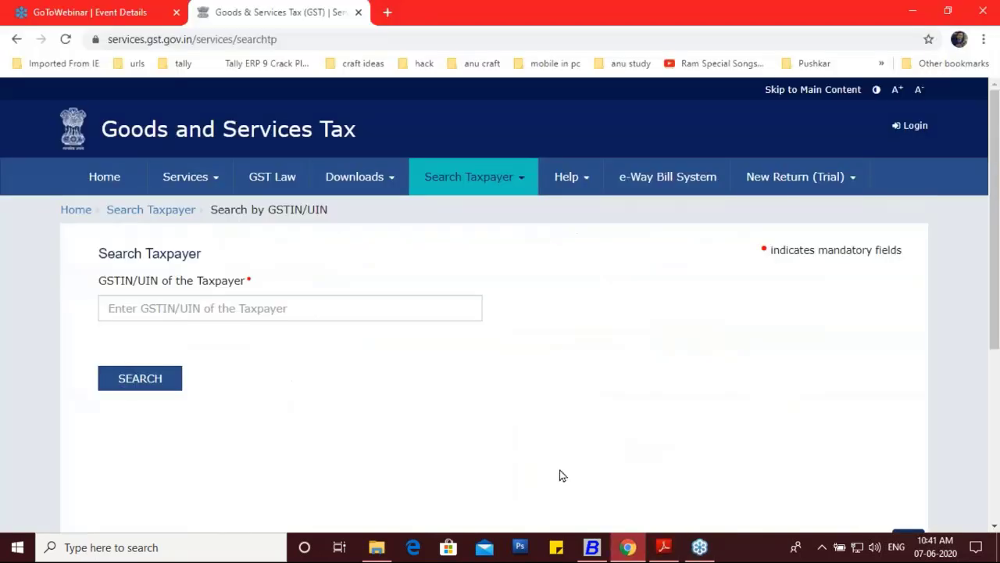
Search the invoice GSTIN with captcha 243006, then open Search by PAN after it's rejected
click(314, 301)
key(ctrl+v)
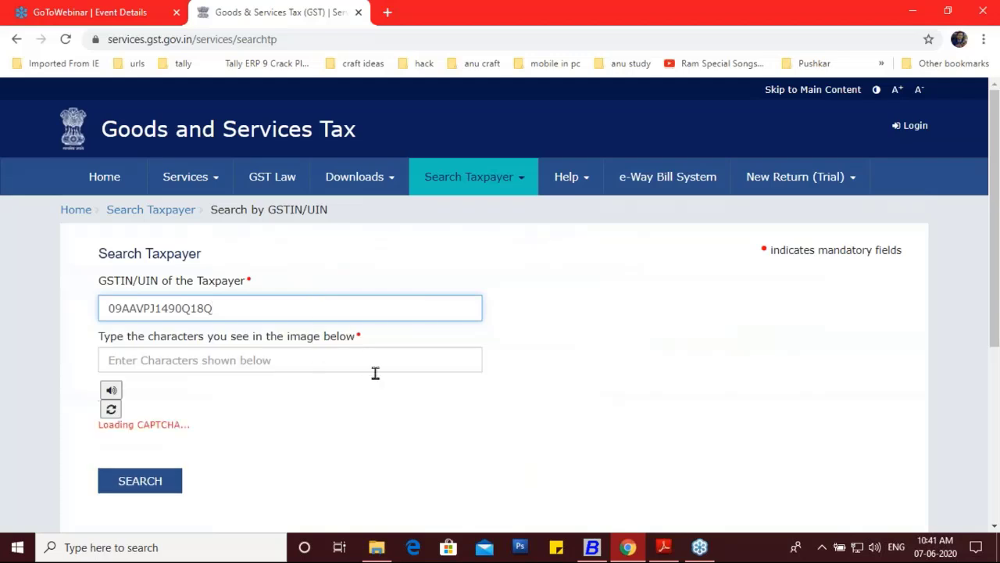
click(149, 361)
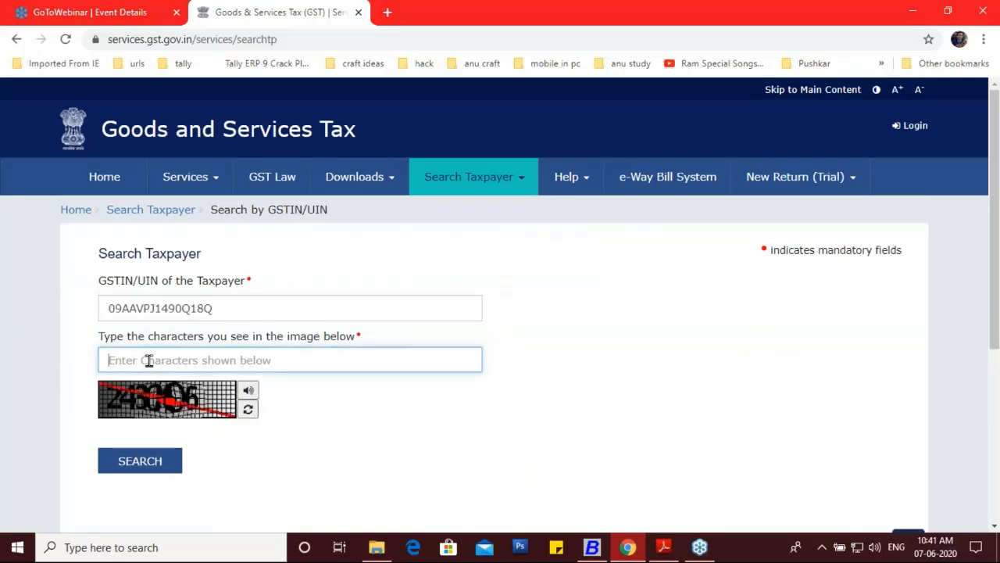
text(243)
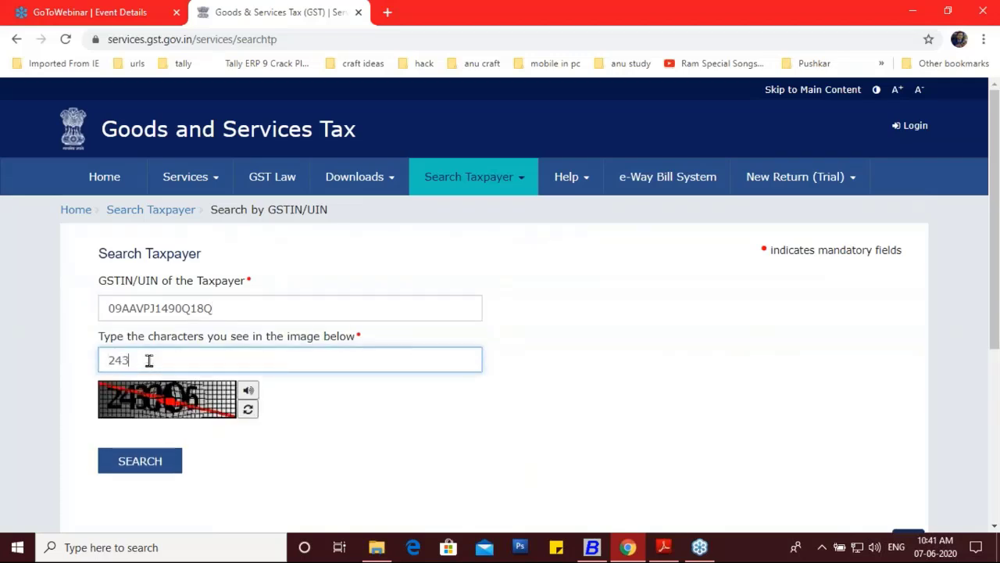
text(006)
click(135, 462)
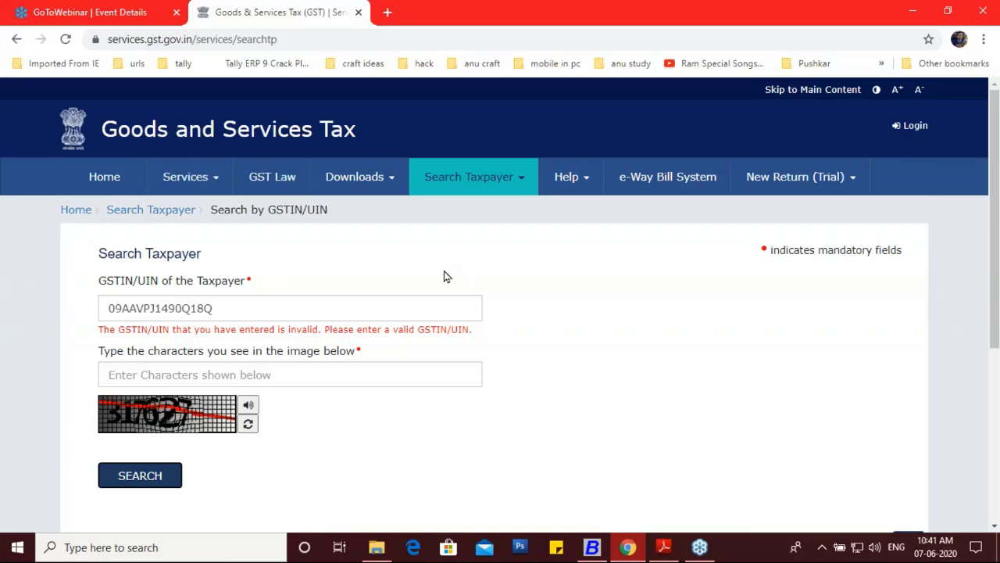
mouse_move(516, 183)
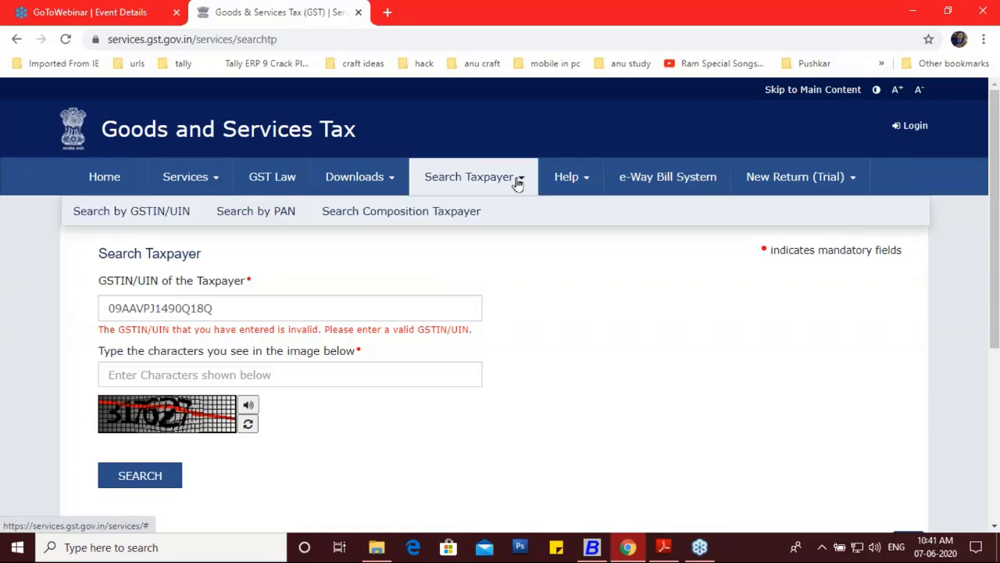
click(257, 212)
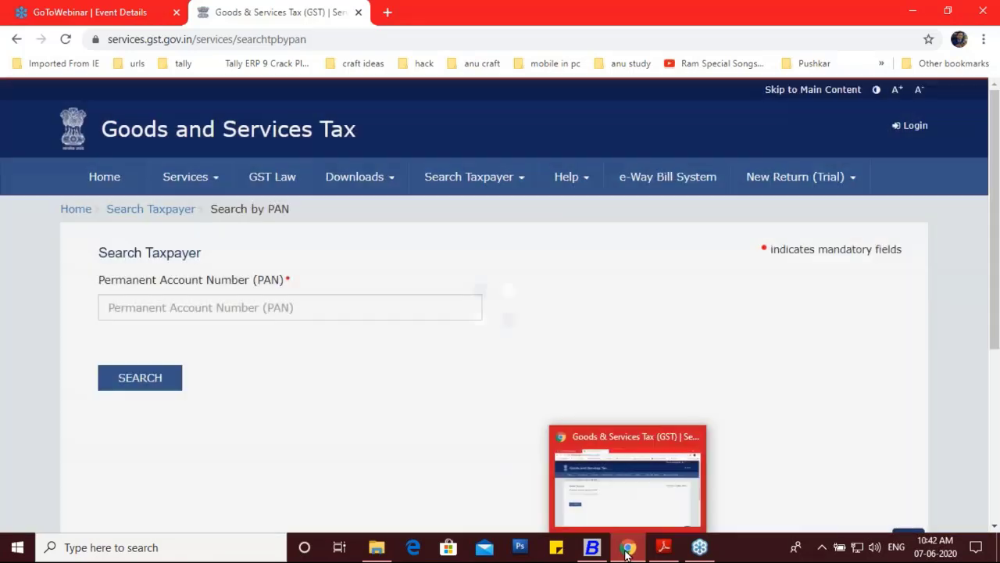
Draw pen marks around the invoice's GSTIN, then clear them again
click(665, 547)
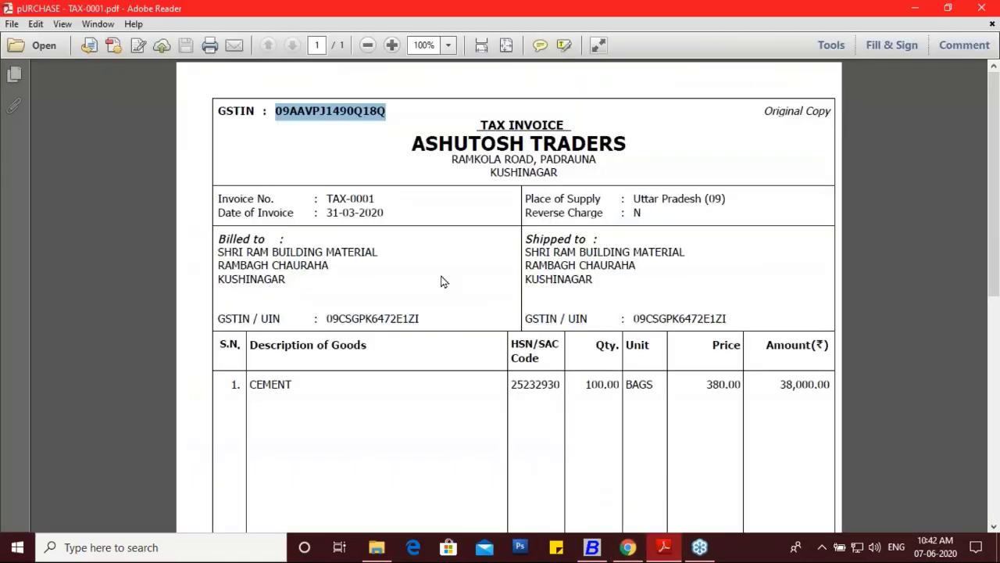
scroll(416, 325, down, 10)
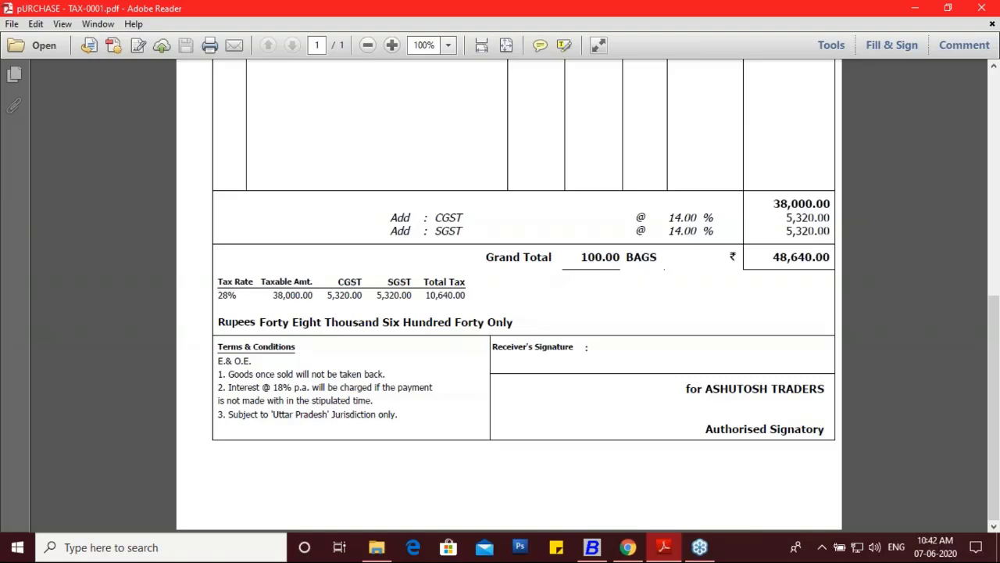
scroll(426, 257, up, 10)
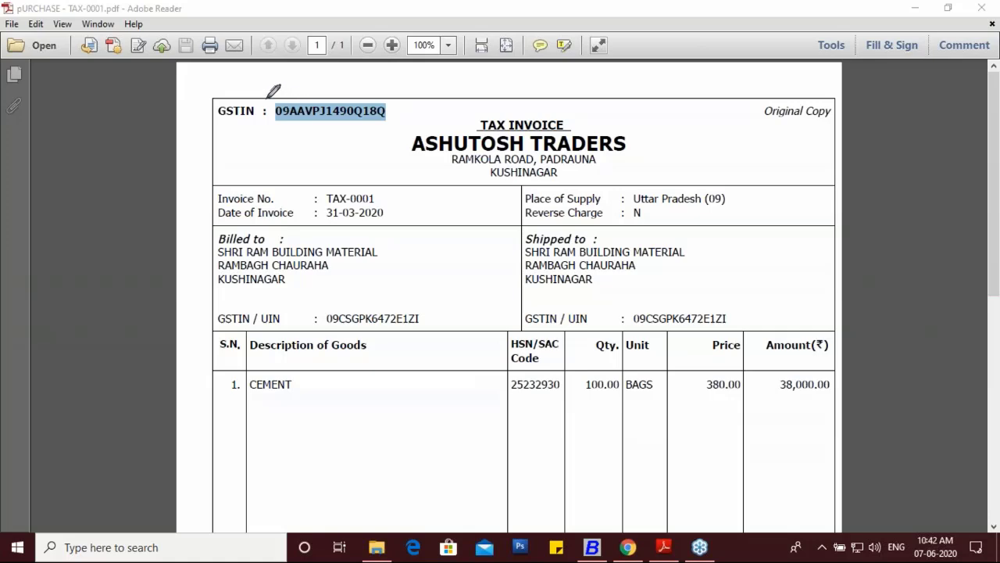
mouse_move(294, 106)
mouse_down()
mouse_move(305, 82)
mouse_move(320, 94)
mouse_move(346, 70)
mouse_up()
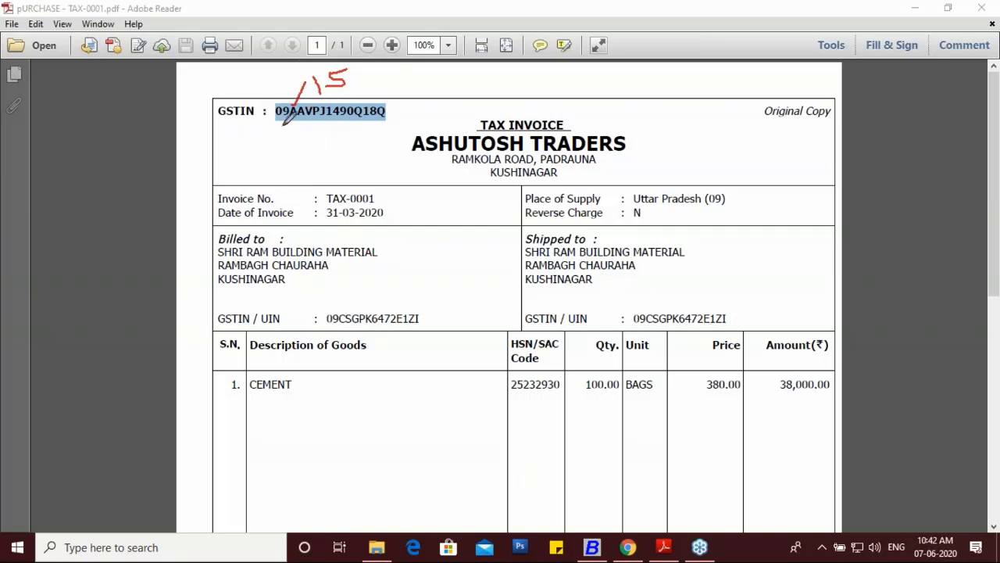
drag(270, 111, 278, 111)
drag(277, 114, 275, 110)
click(882, 368)
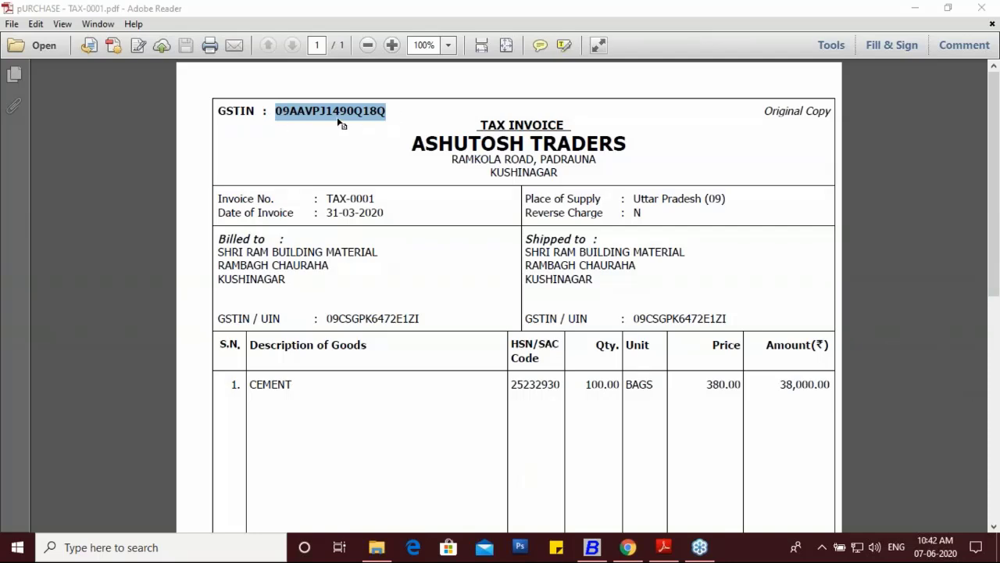
Copy the PAN portion of the supplier's GSTIN from the invoice
right_click(299, 110)
click(299, 112)
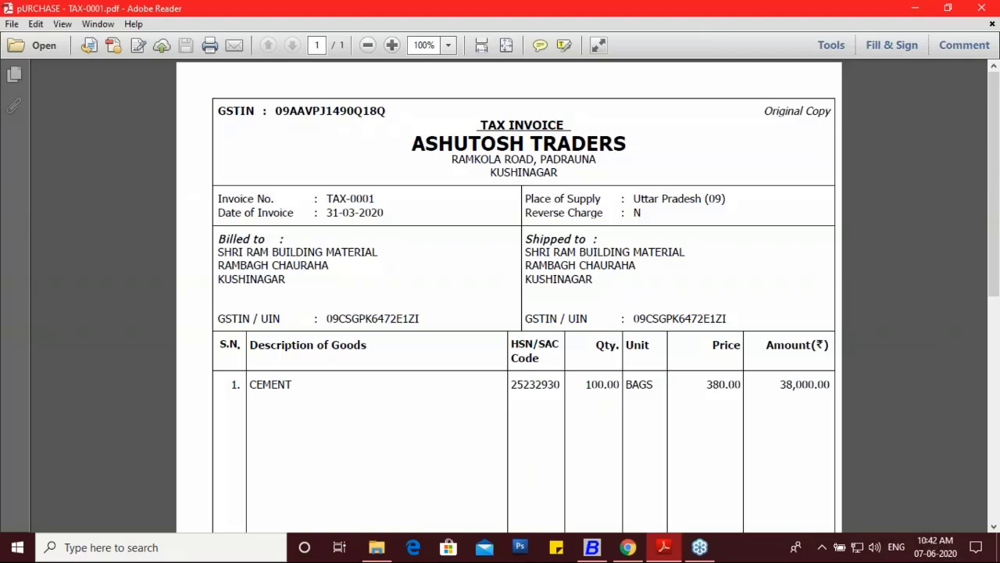
drag(289, 109, 361, 112)
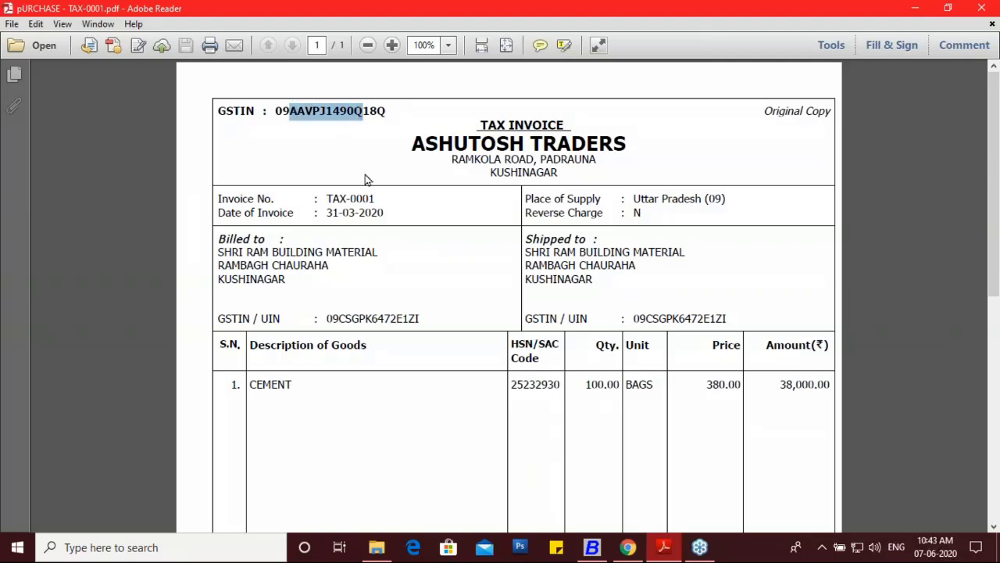
right_click(332, 114)
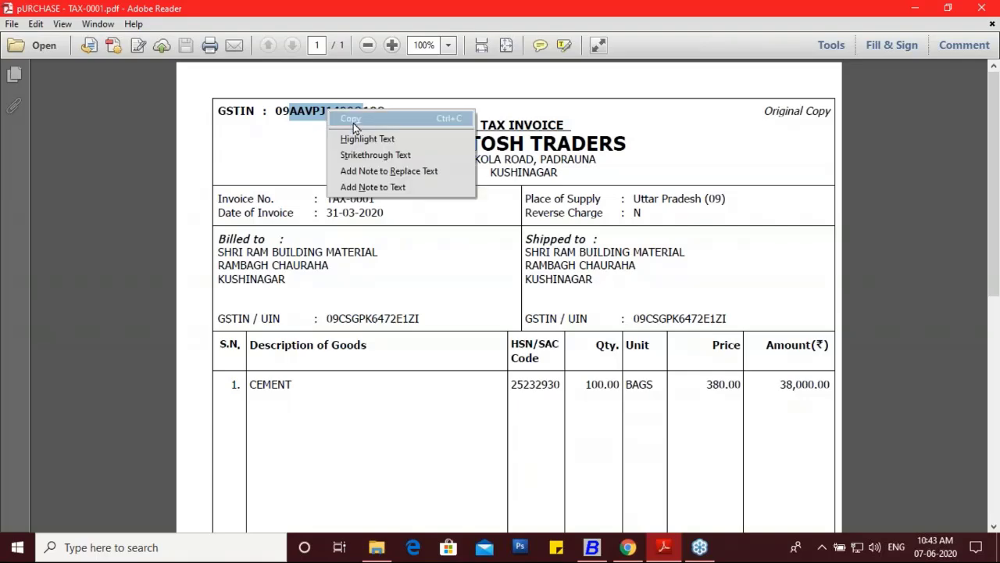
click(353, 123)
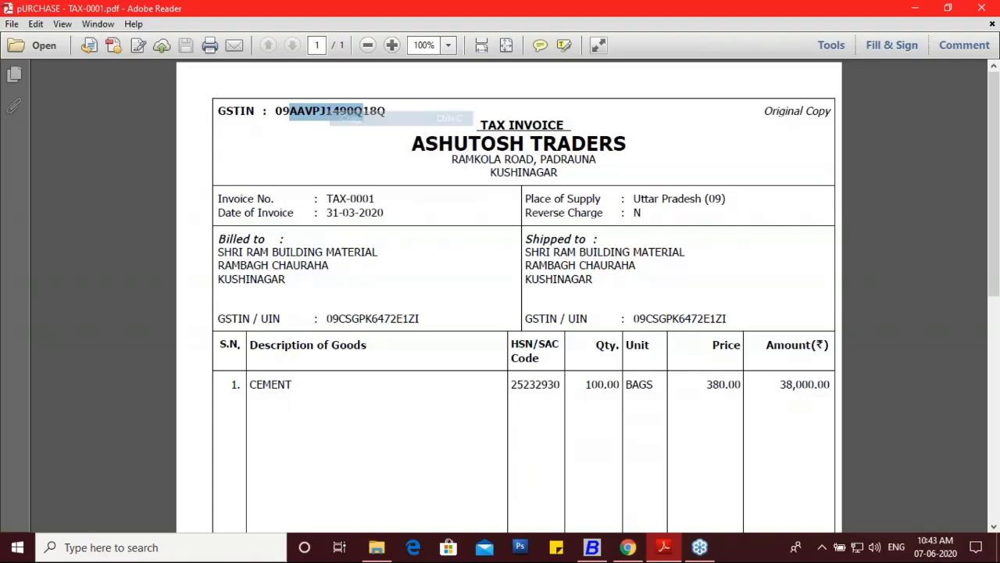
Paste the supplier's PAN into the GST portal's PAN search and run it
click(628, 547)
click(228, 308)
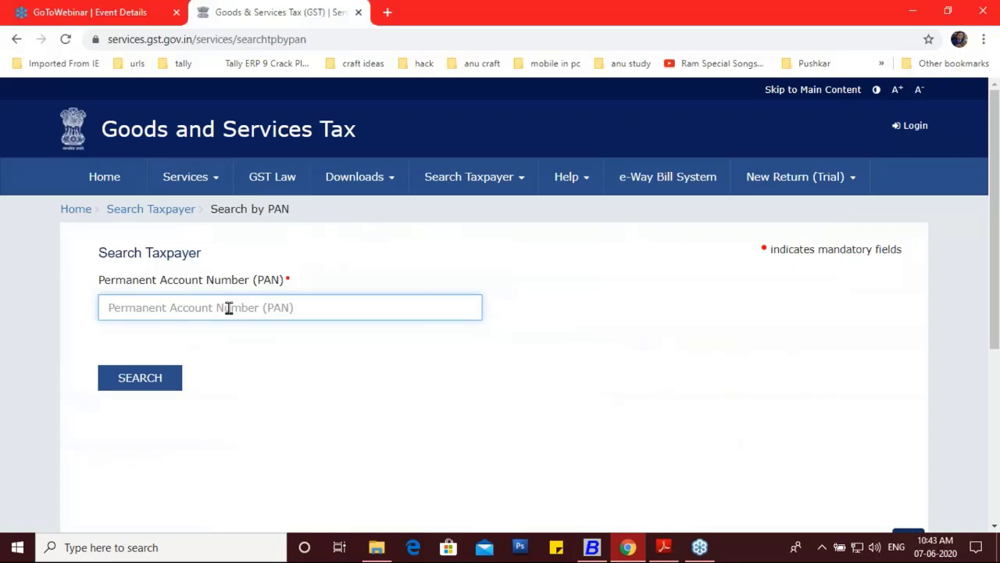
right_click(228, 307)
click(264, 189)
click(154, 379)
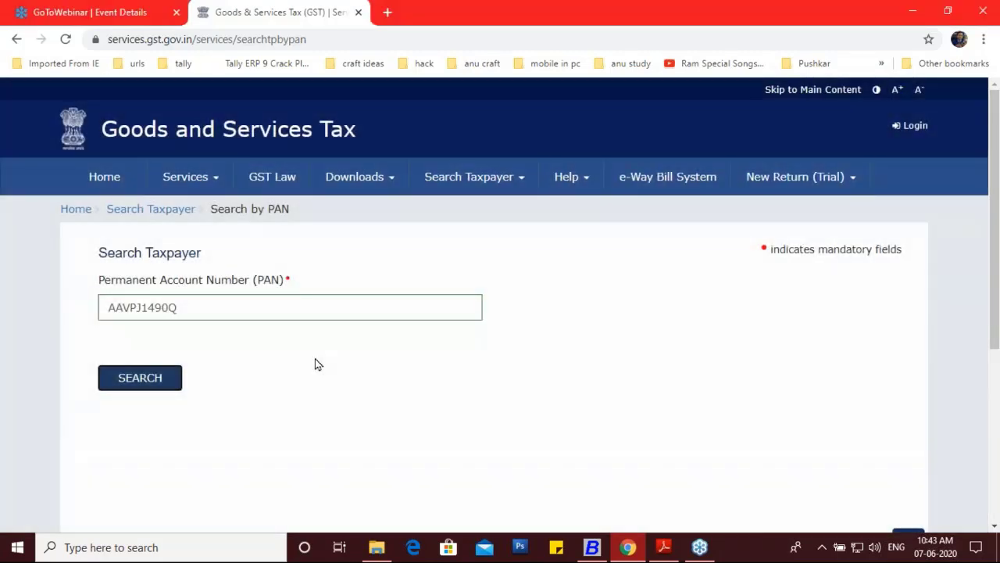
scroll(318, 363, down, 2)
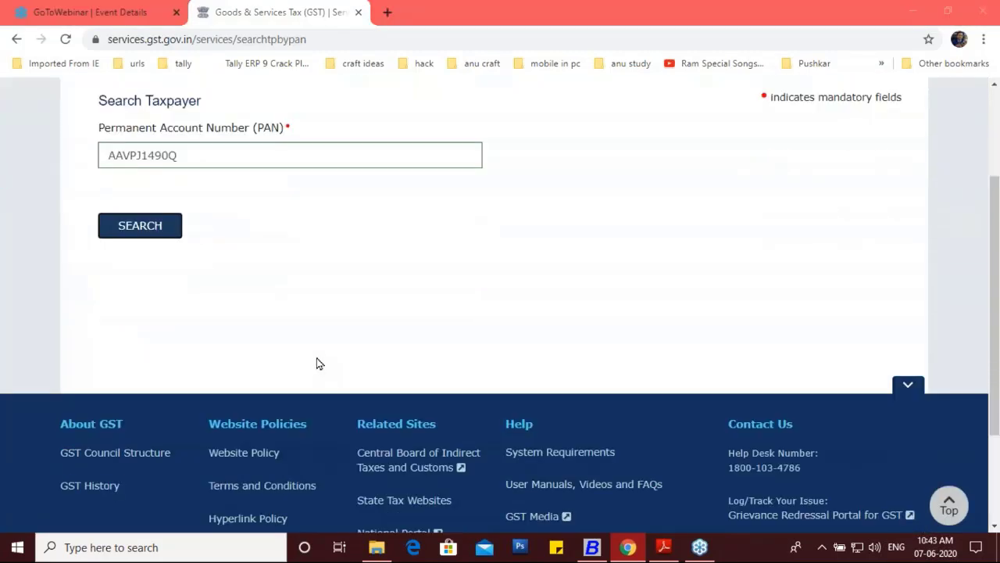
click(171, 227)
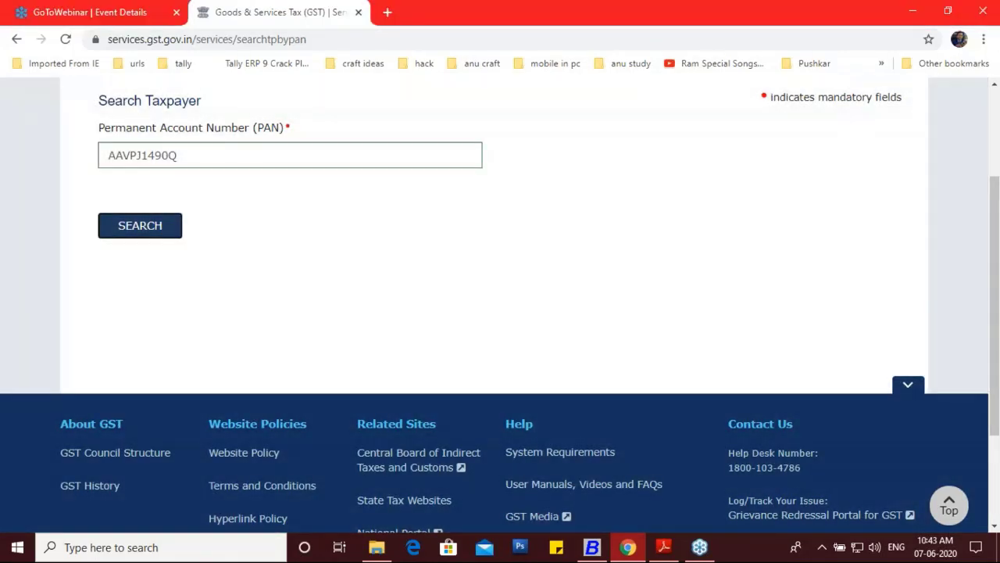
Copy the PAN back from the search field and close the GST Portal tab
click(189, 156)
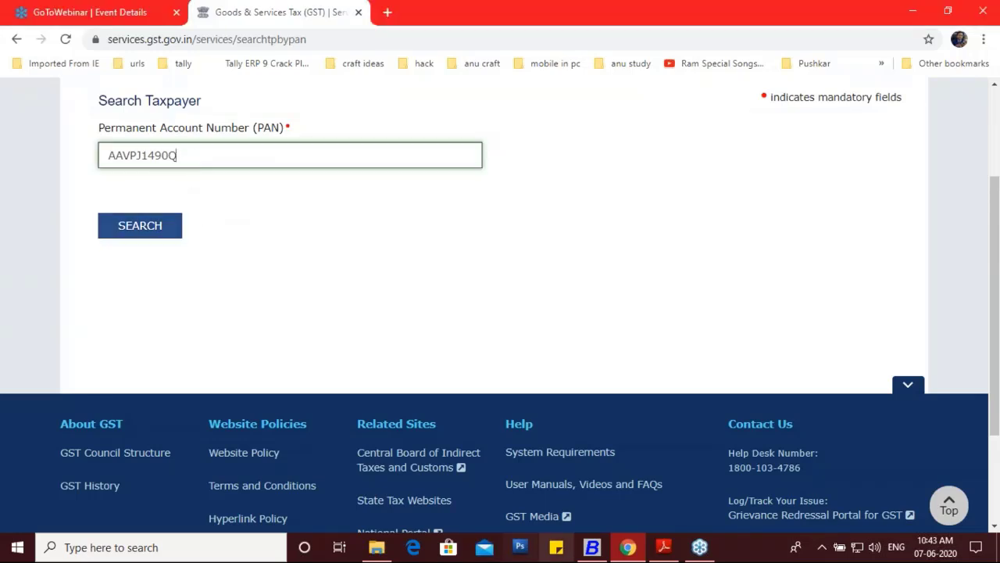
click(602, 552)
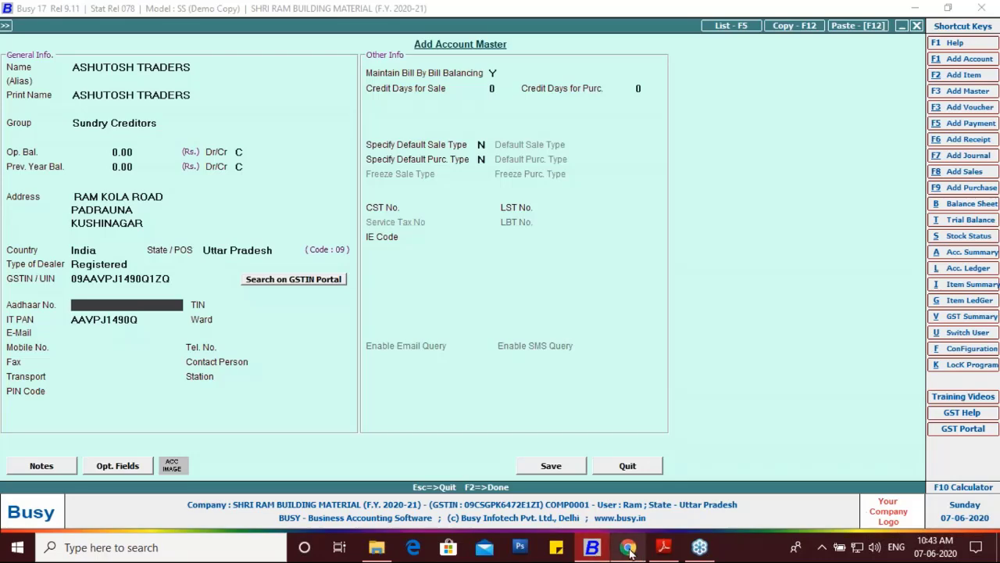
click(627, 547)
click(134, 224)
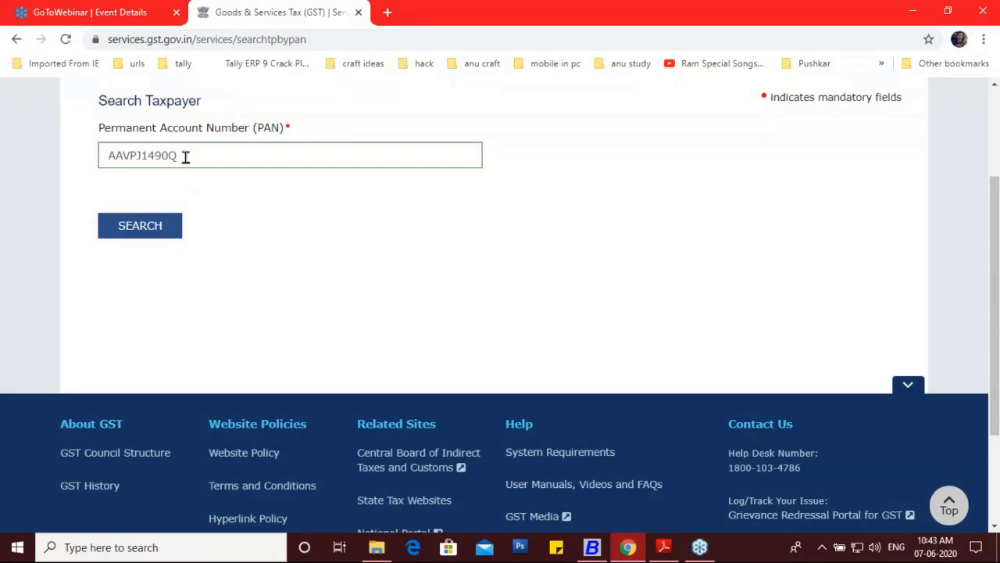
drag(185, 156, 102, 161)
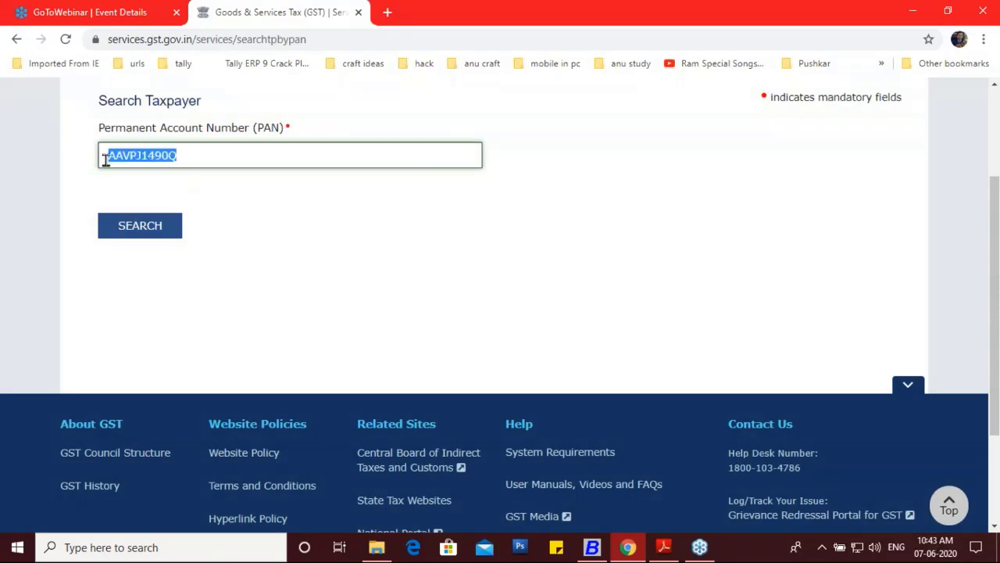
right_click(120, 160)
click(153, 212)
click(358, 14)
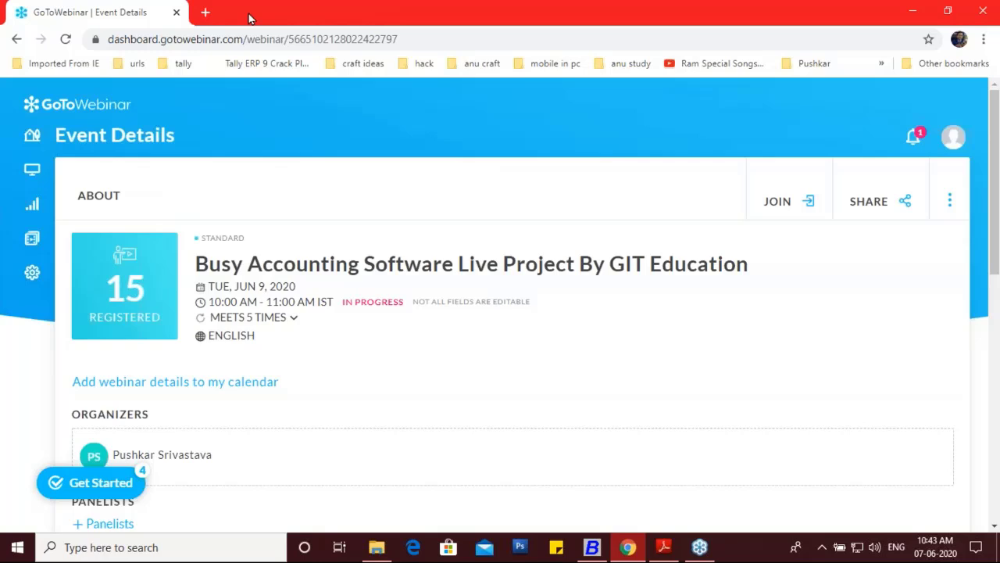
Open the GST portal in a new tab at Search Taxpayer by PAN
click(204, 12)
click(187, 36)
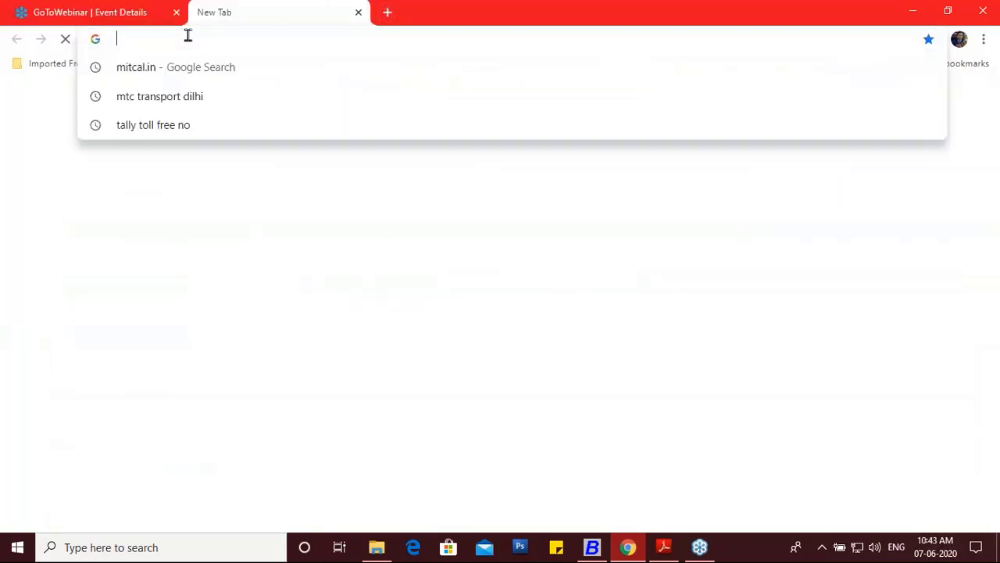
text(gst)
key(Return)
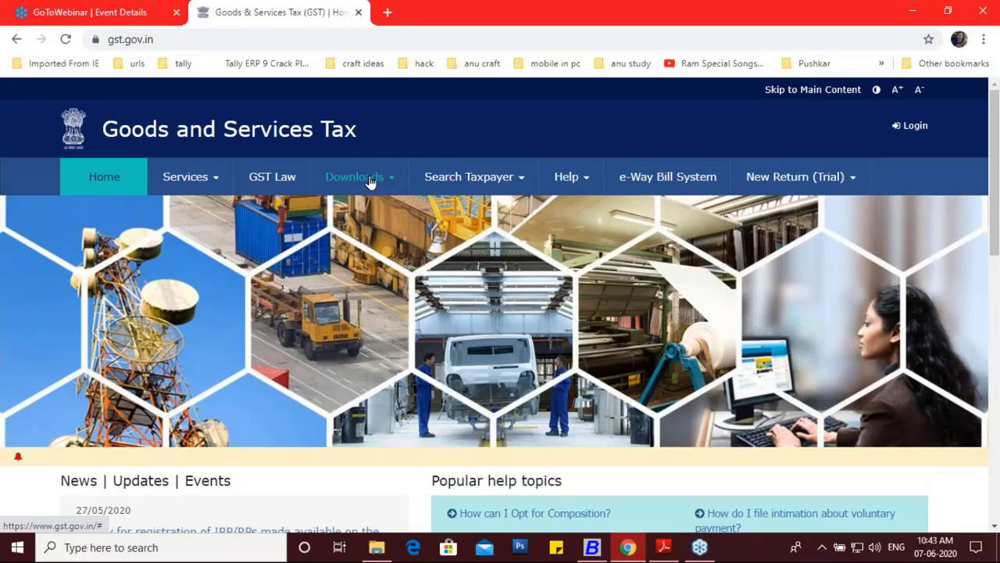
mouse_move(468, 176)
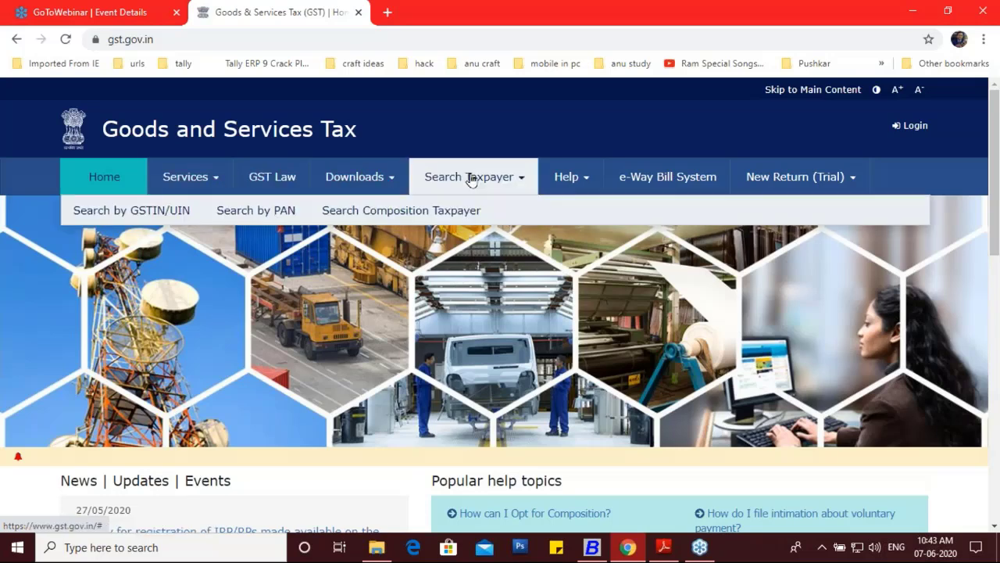
click(307, 210)
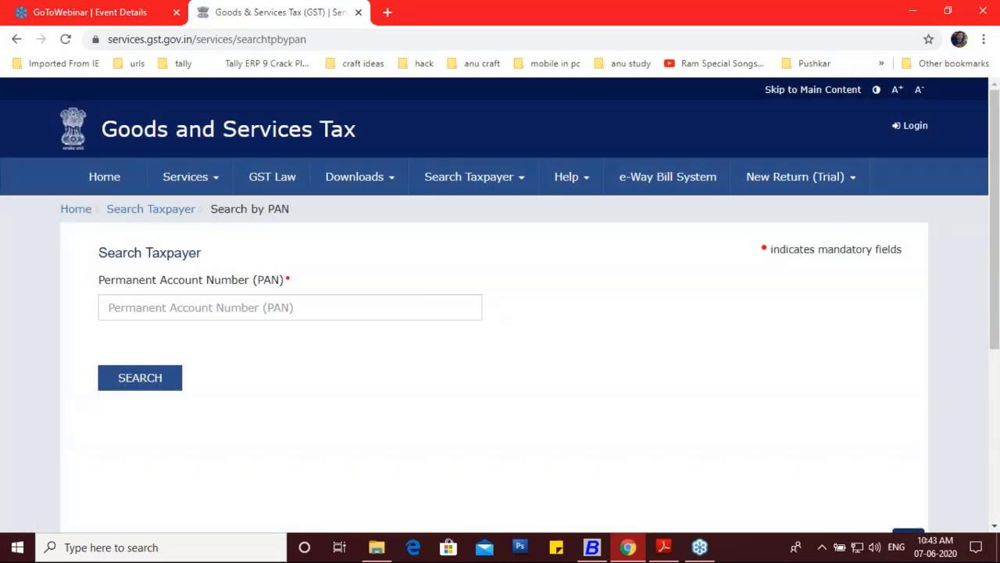
Search the pasted PAN with captcha 472439, finding one Active GSTIN in Uttar Pradesh
click(220, 307)
key(ctrl+v)
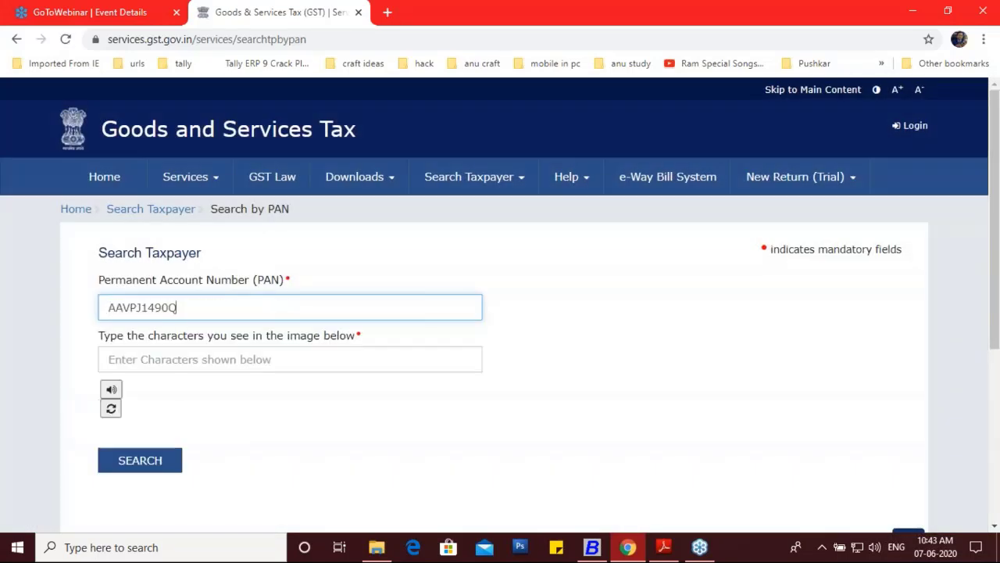
click(186, 357)
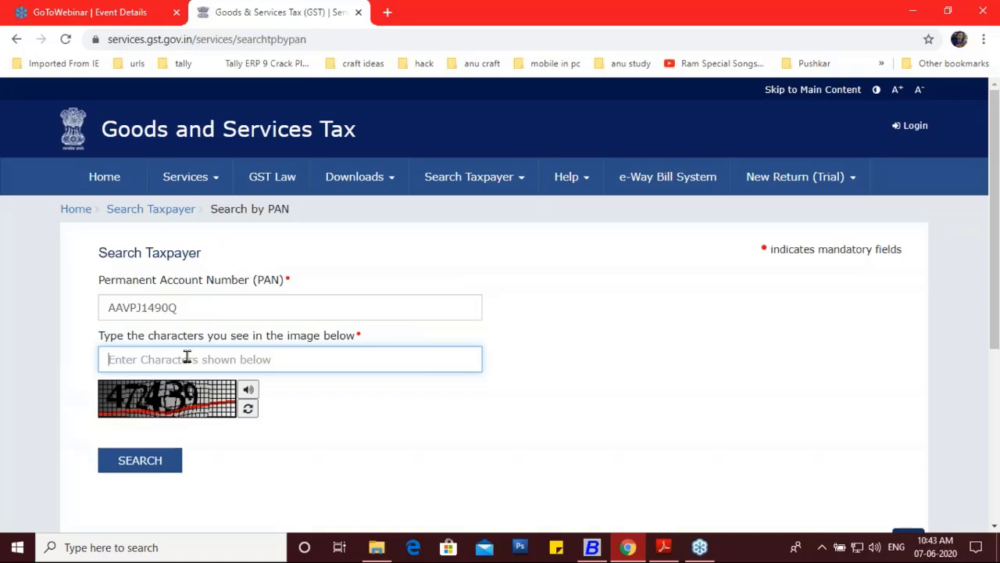
text(47)
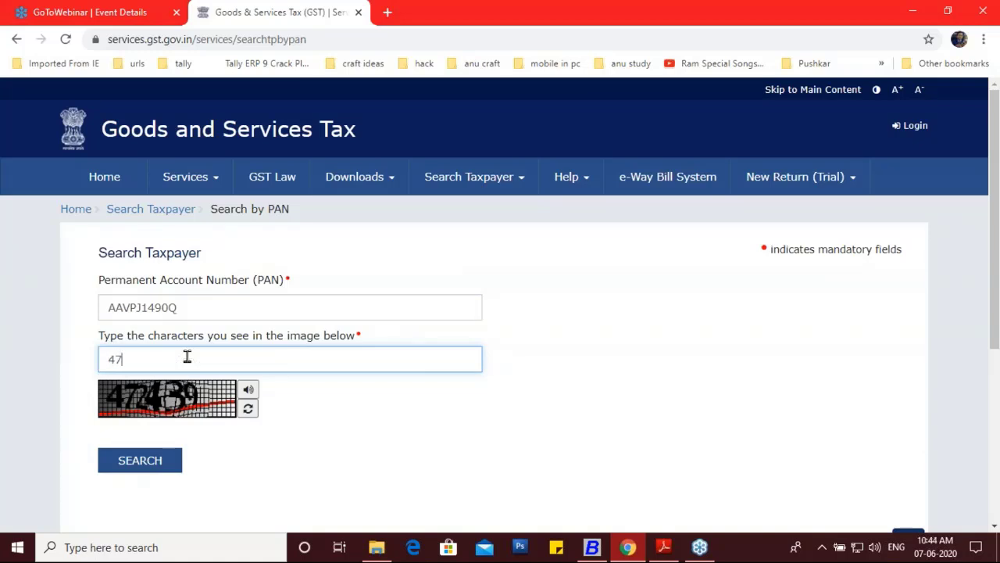
text(2439)
click(156, 465)
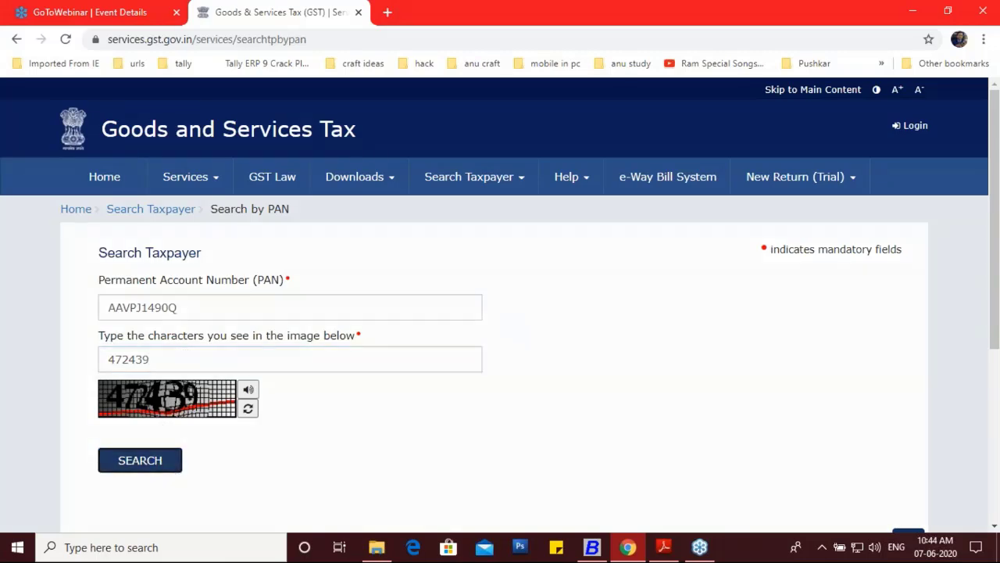
scroll(514, 381, down, 3)
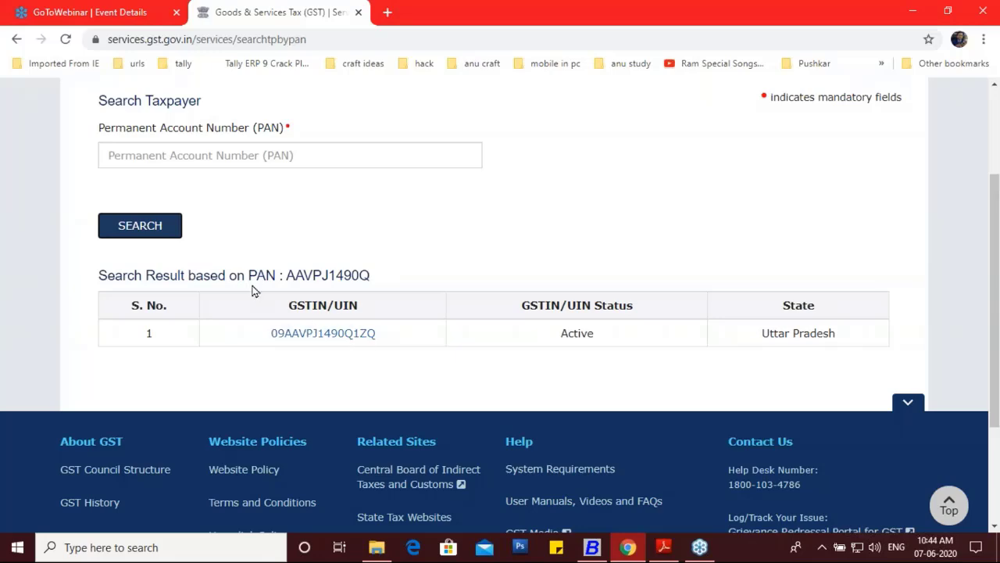
scroll(255, 290, up, 2)
scroll(318, 341, down, 2)
scroll(318, 341, up, 2)
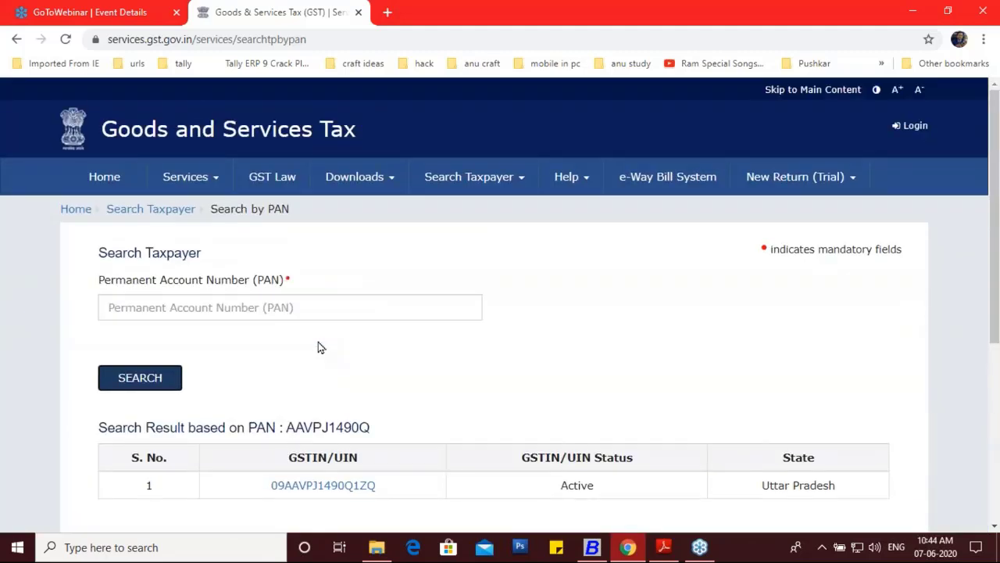
scroll(318, 347, down, 3)
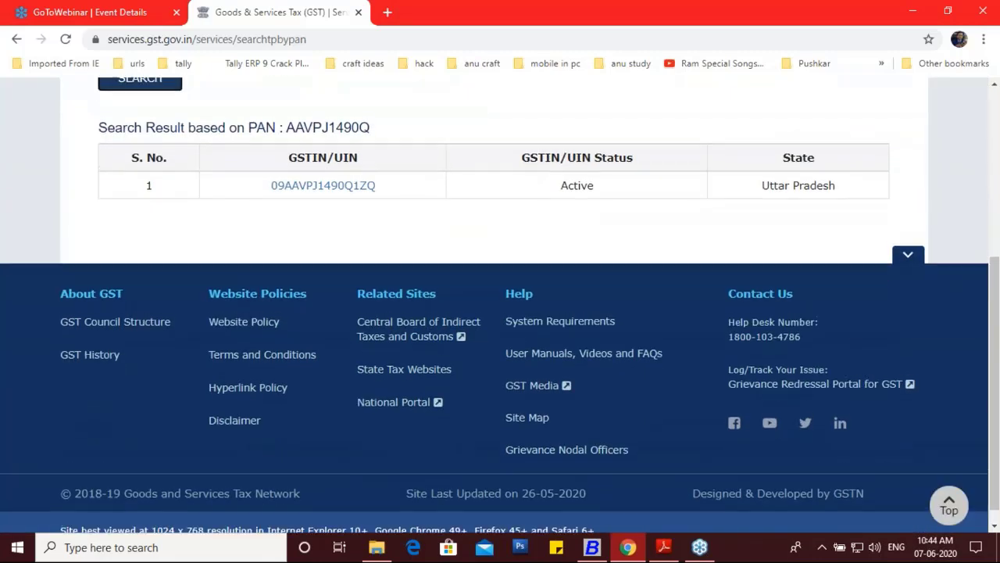
Open the found GSTIN with captcha 610622 and review its names and 01/07/2017 registration date
click(323, 257)
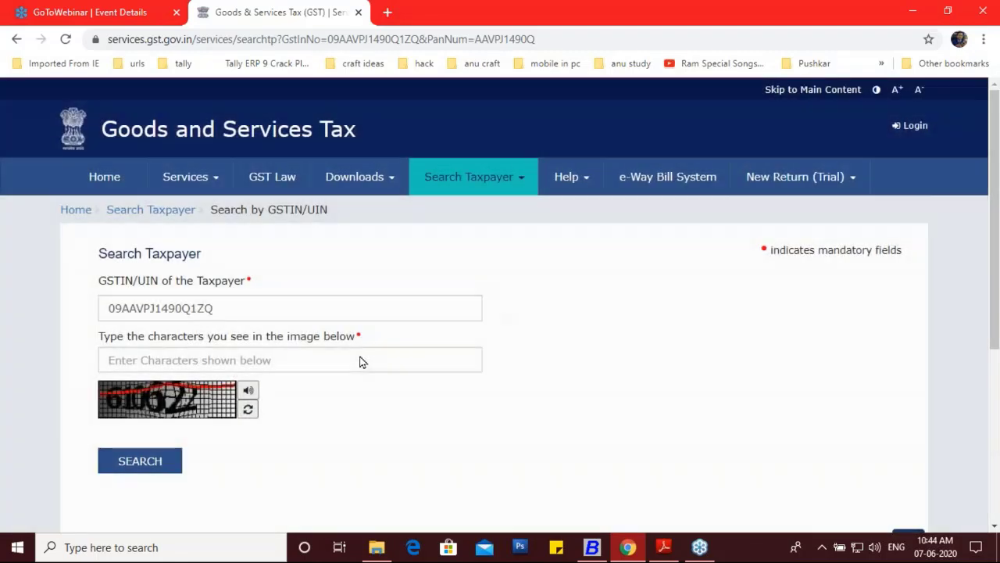
scroll(358, 359, down, 1)
click(227, 286)
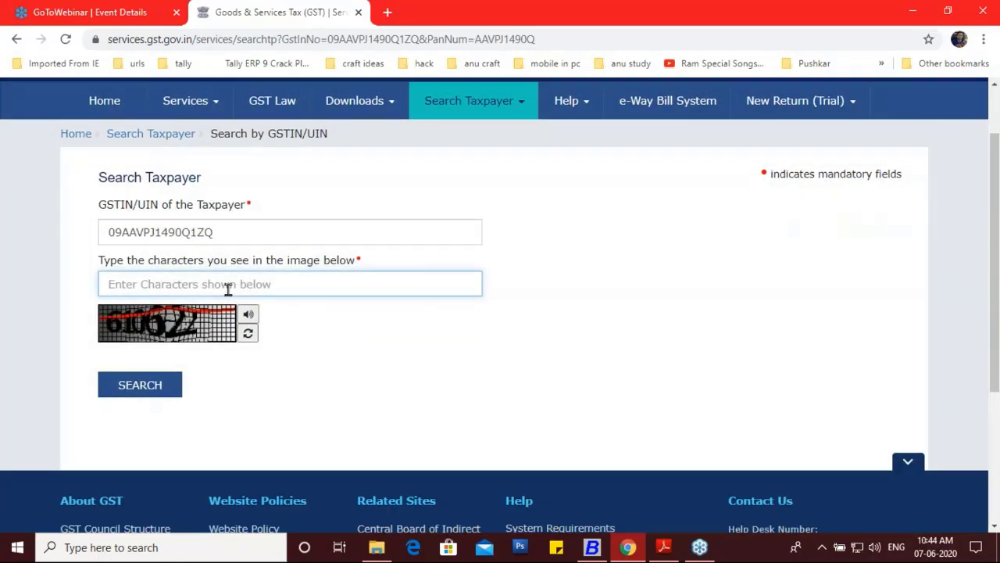
text(610)
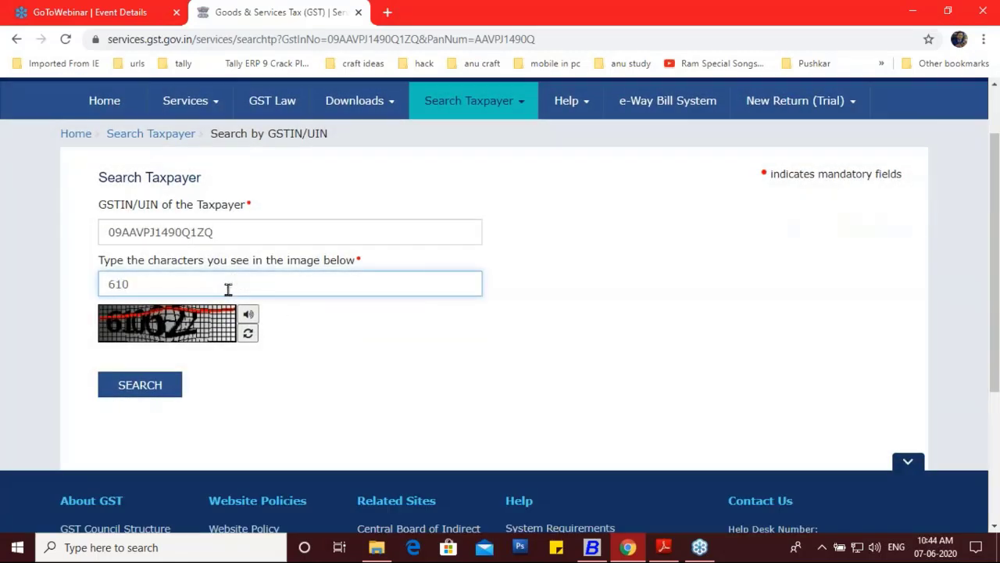
text(622)
click(160, 394)
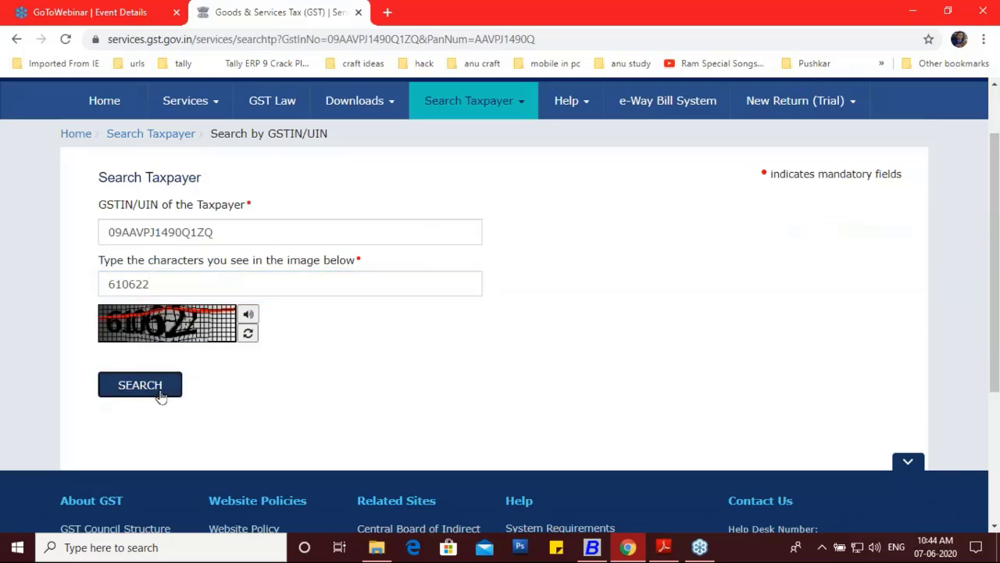
scroll(257, 425, down, 3)
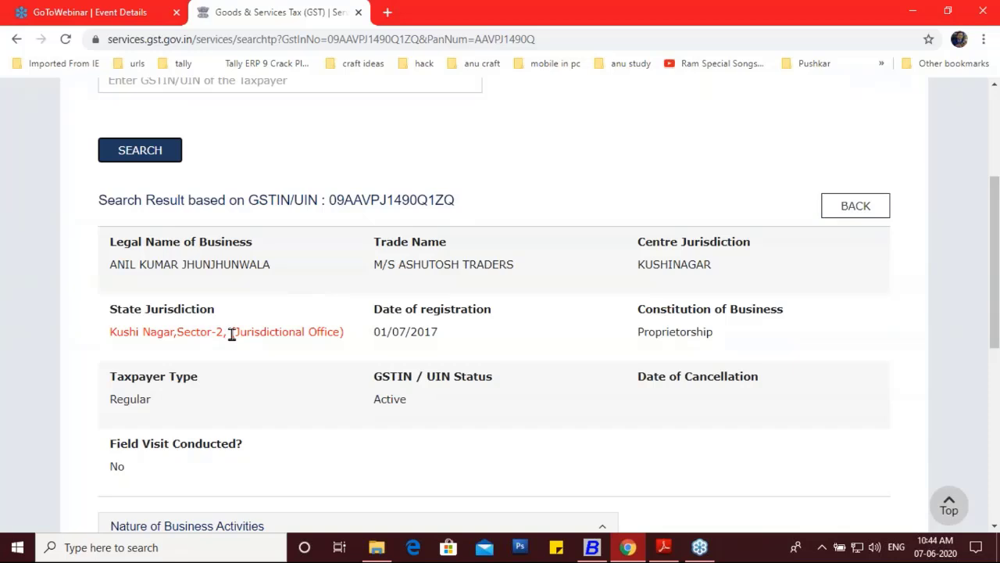
drag(103, 267, 262, 266)
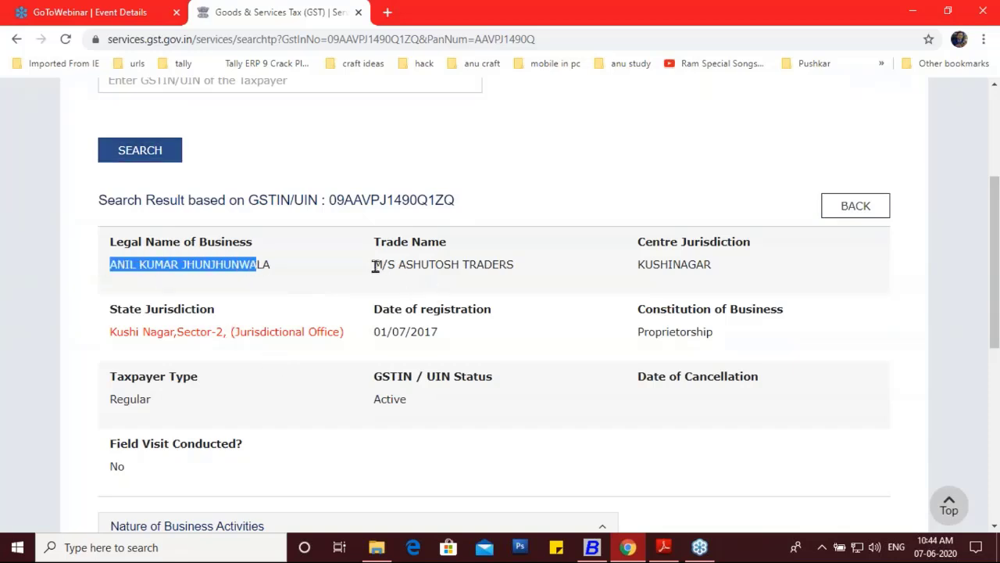
drag(376, 265, 463, 266)
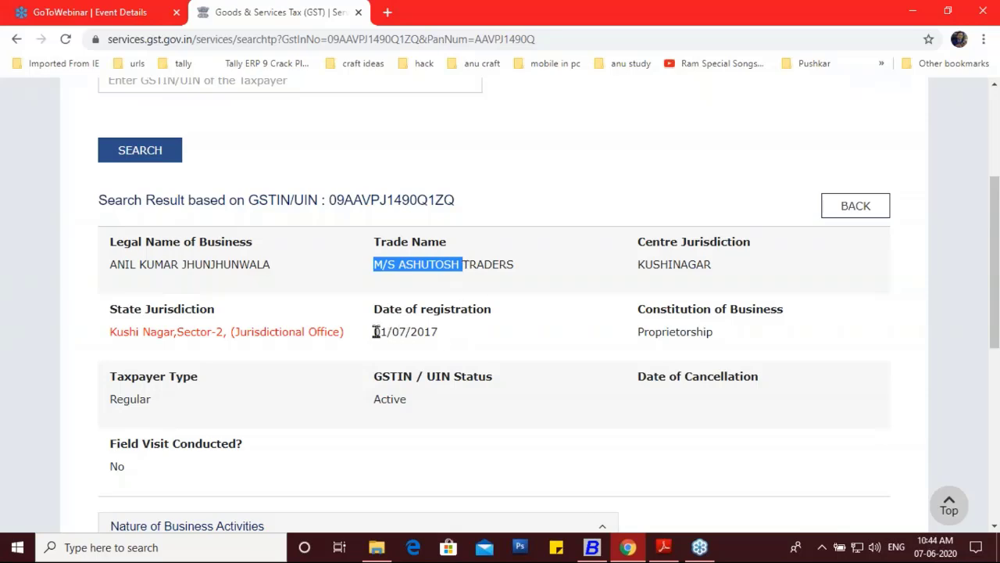
drag(374, 331, 450, 334)
Show the filing table, confirming 2019-2020 GSTR3B and GSTR1 returns are all Filed
scroll(422, 297, down, 3)
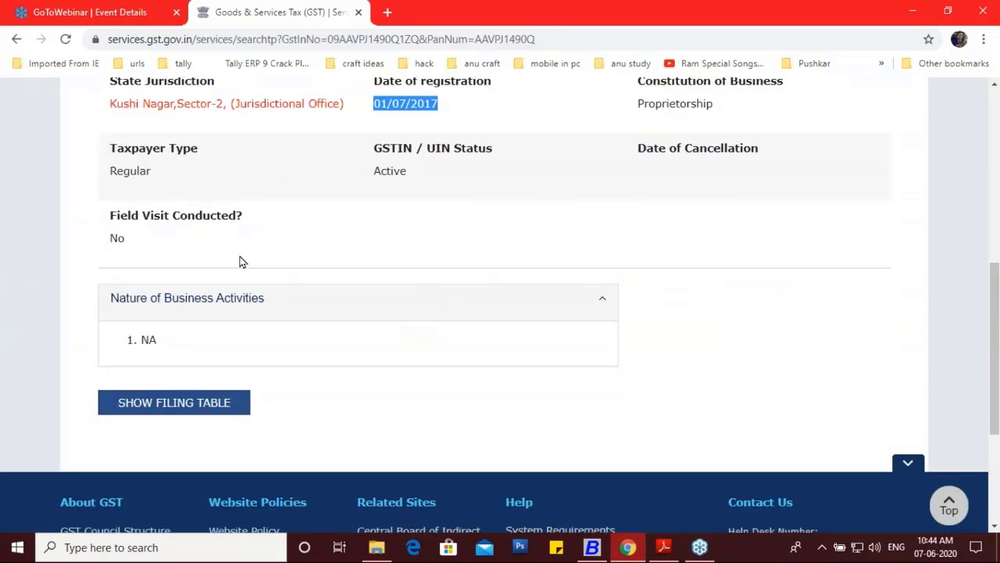
scroll(261, 295, down, 1)
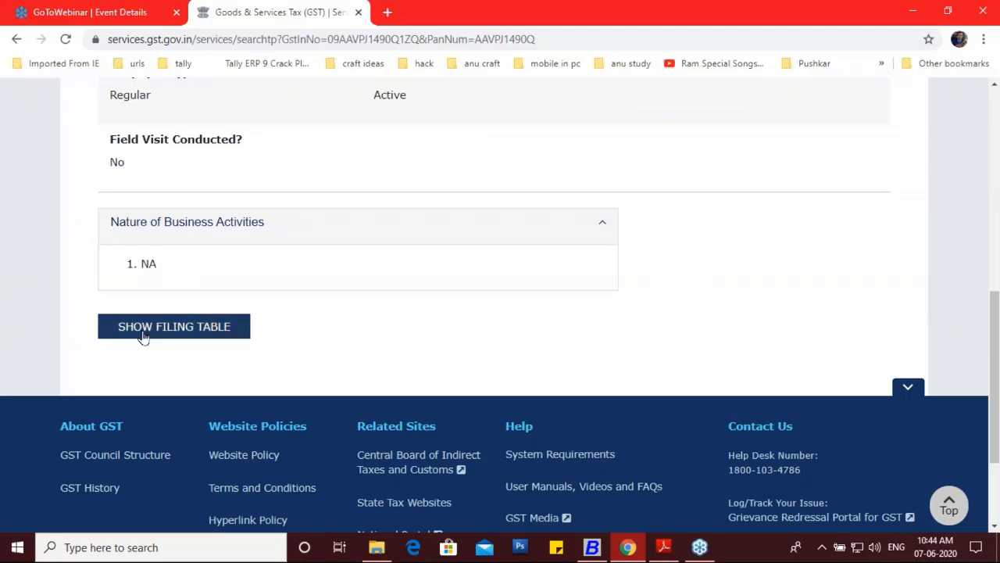
scroll(143, 337, down, 2)
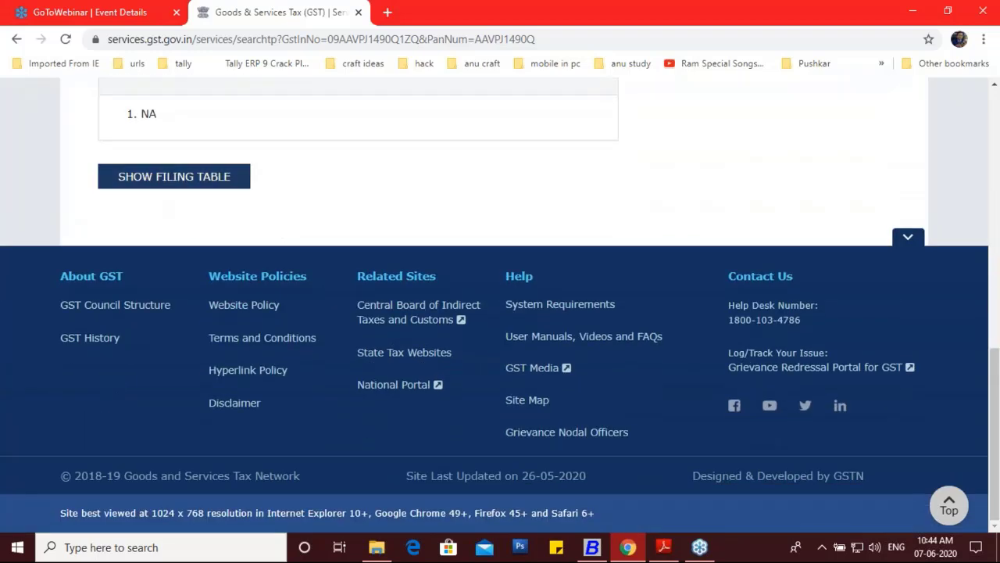
click(164, 179)
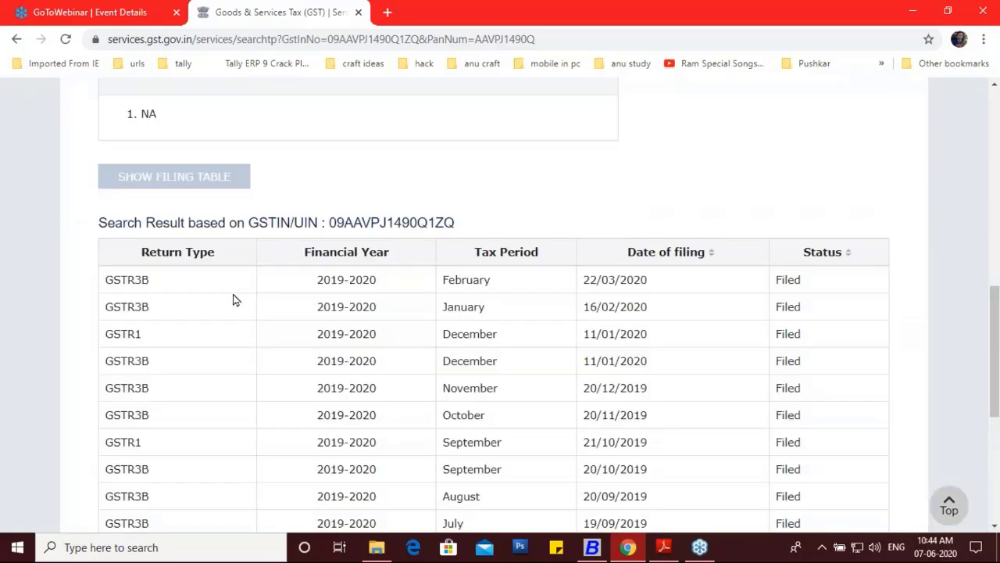
scroll(232, 296, down, 1)
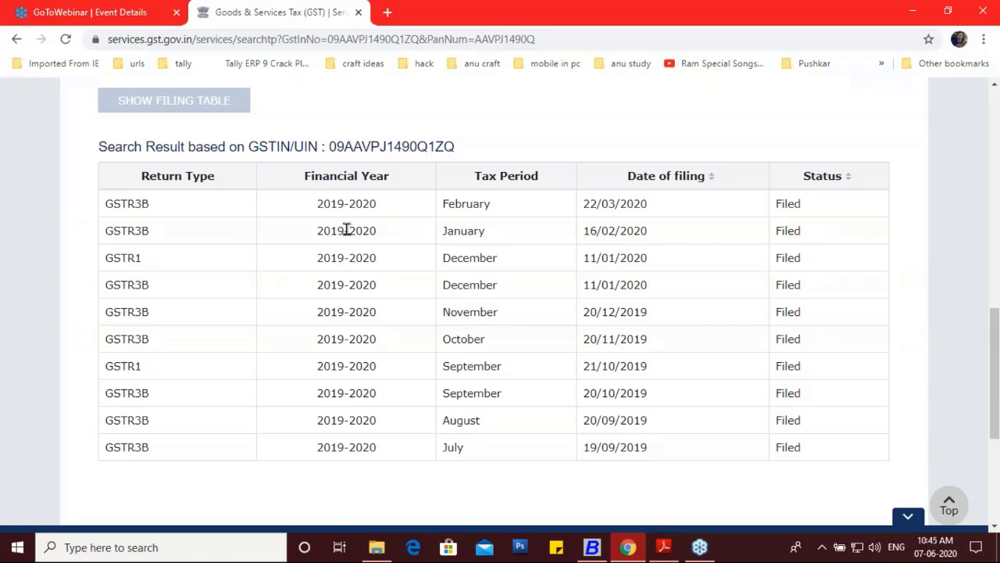
scroll(346, 229, up, 9)
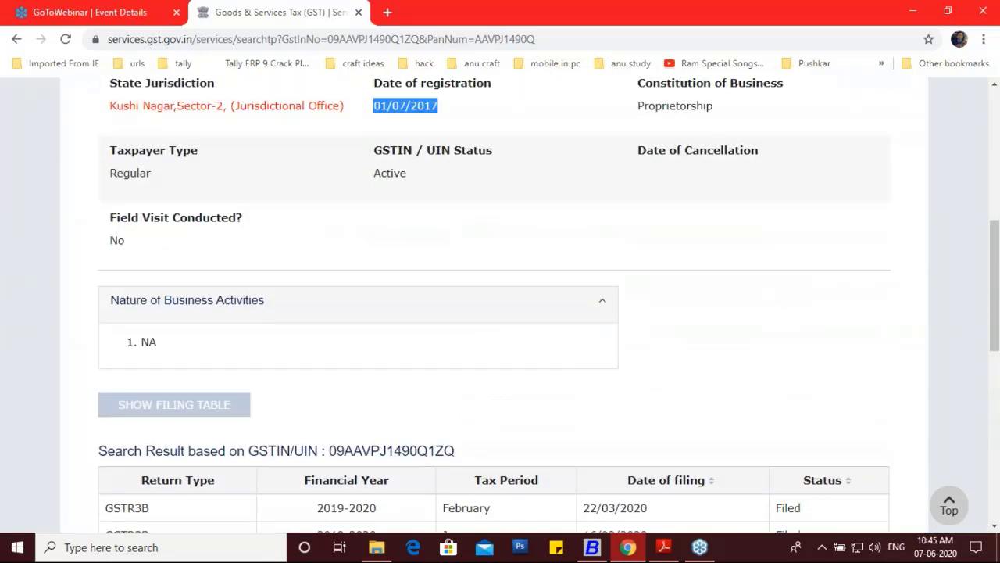
scroll(500, 305, up, 1)
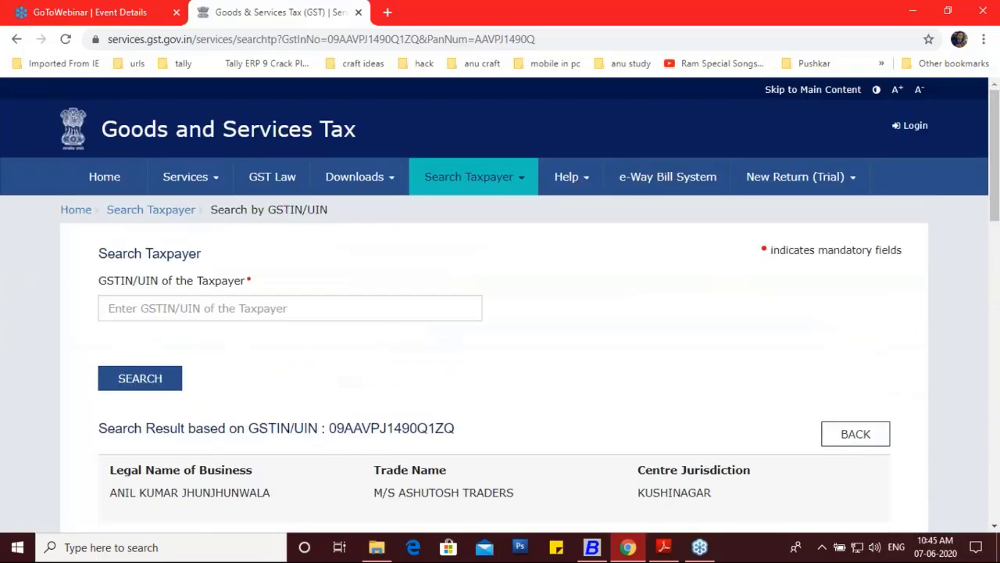
Save the Ashutosh Traders account, choose Input Goods/Services ITC eligibility, and skip the narration
click(593, 547)
click(141, 322)
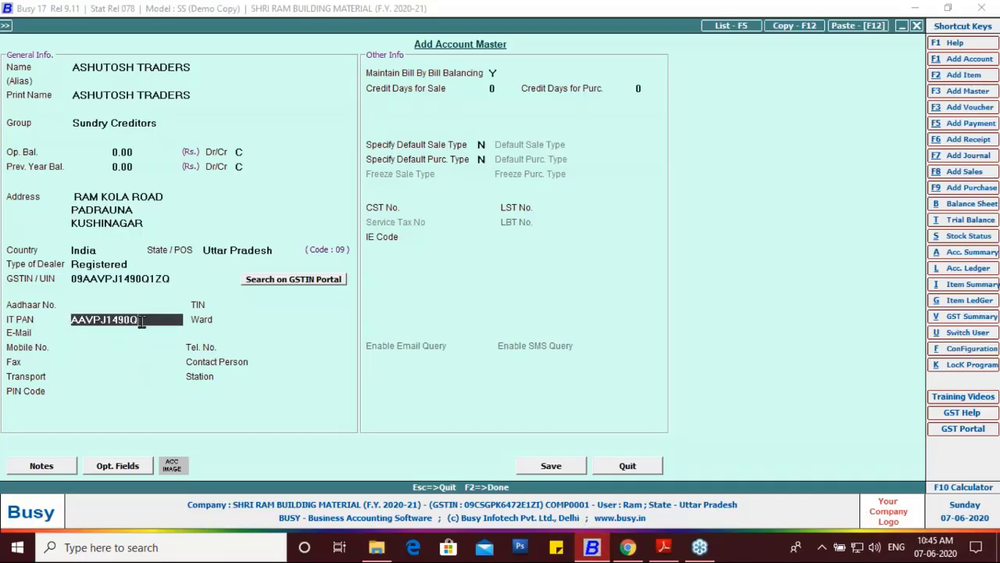
click(558, 473)
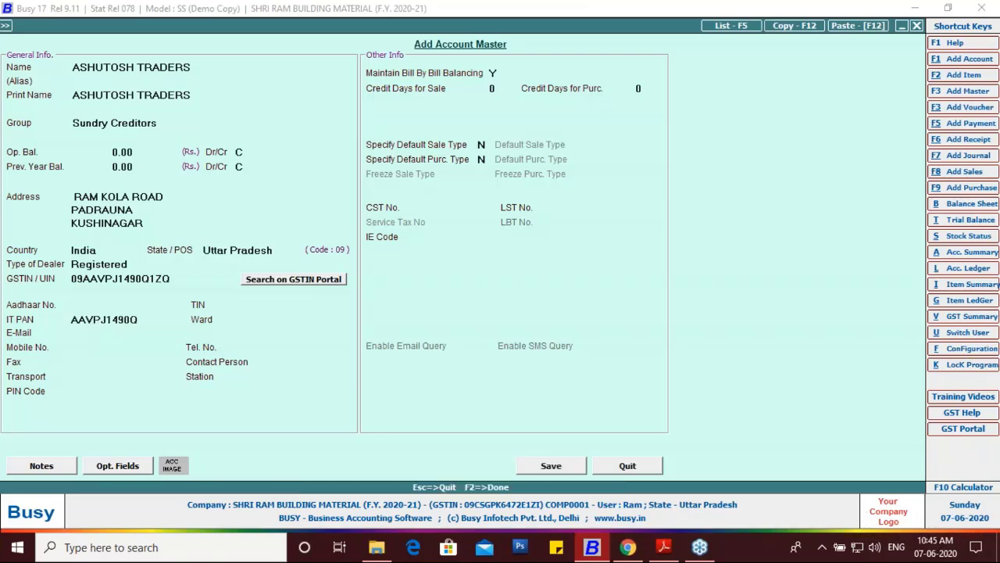
key(Return)
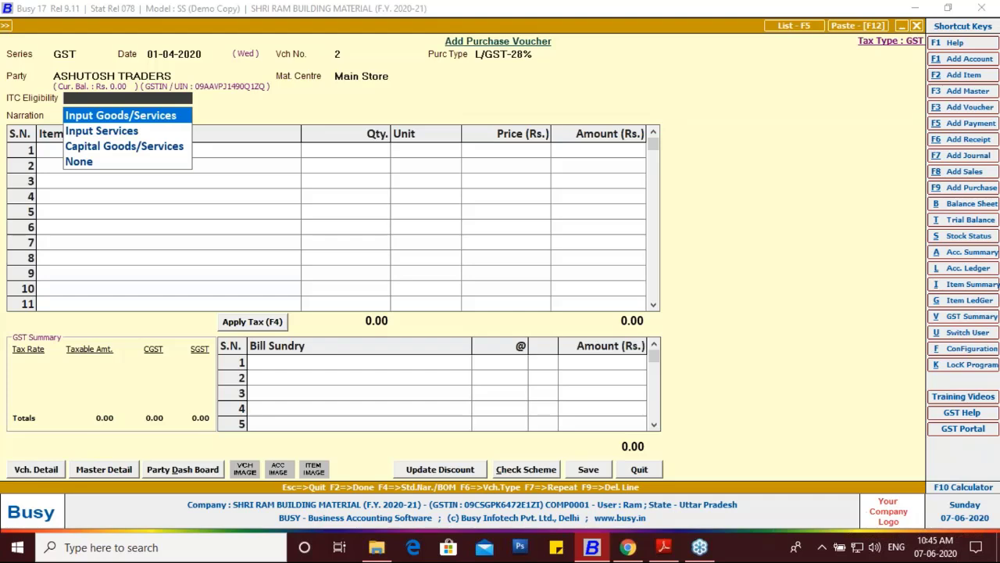
key(Return)
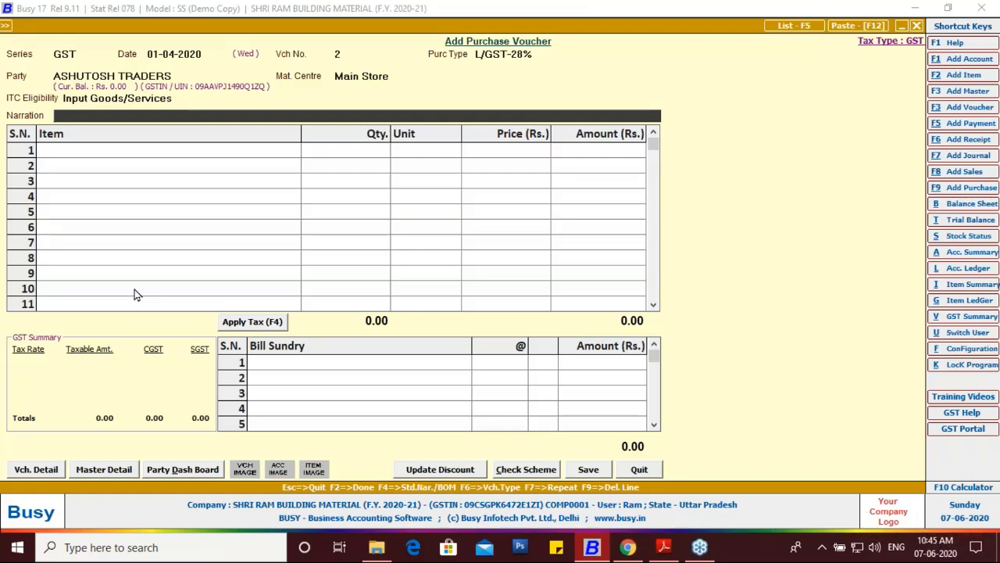
key(Return)
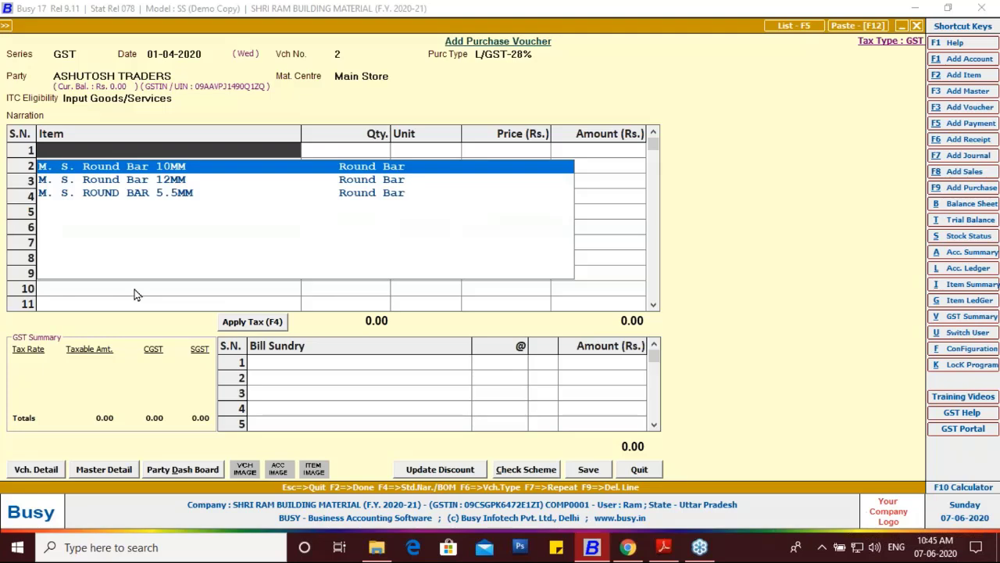
Check the Cement line on the invoice PDF, then return to Busy's purchase voucher No. 2
click(664, 546)
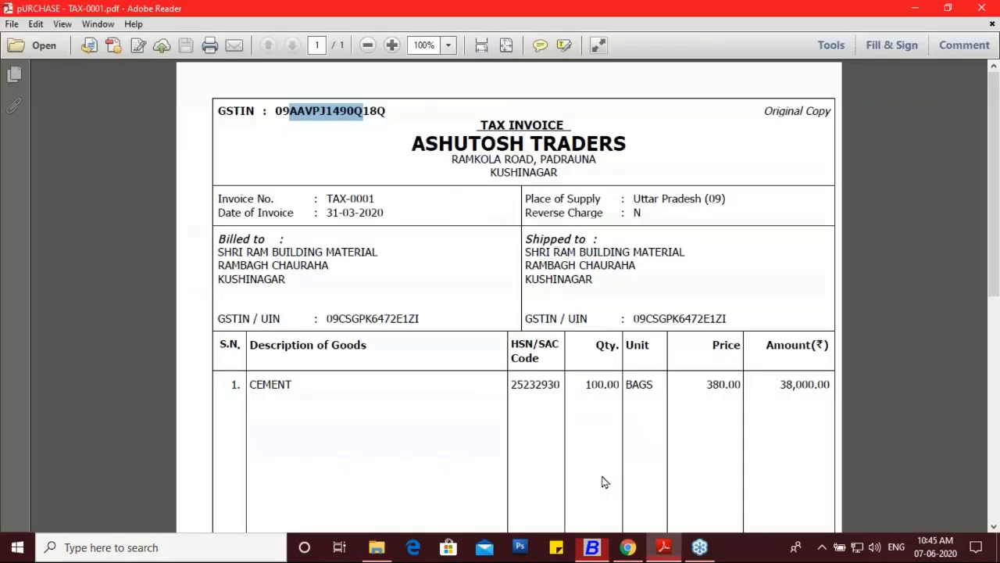
scroll(361, 357, down, 2)
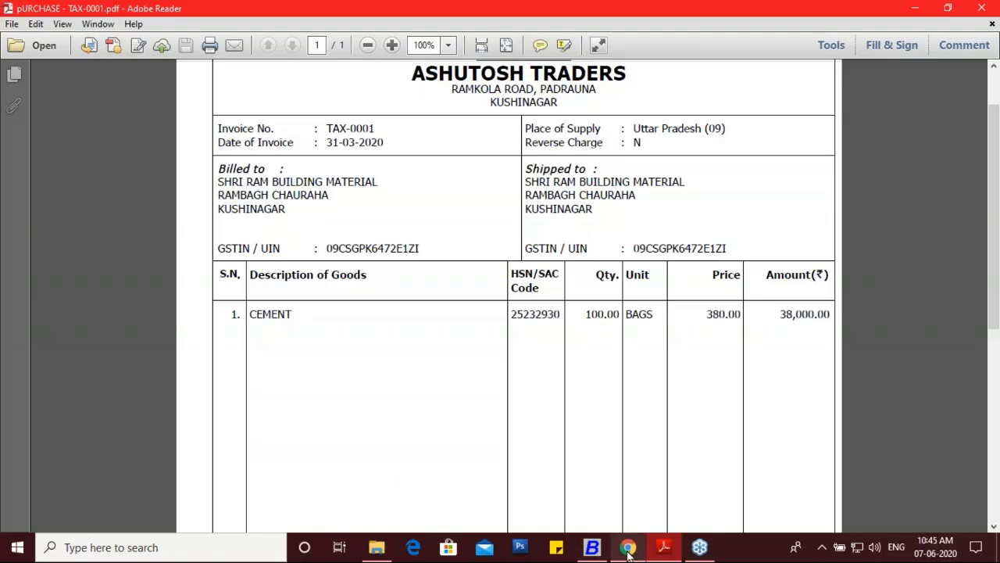
click(629, 551)
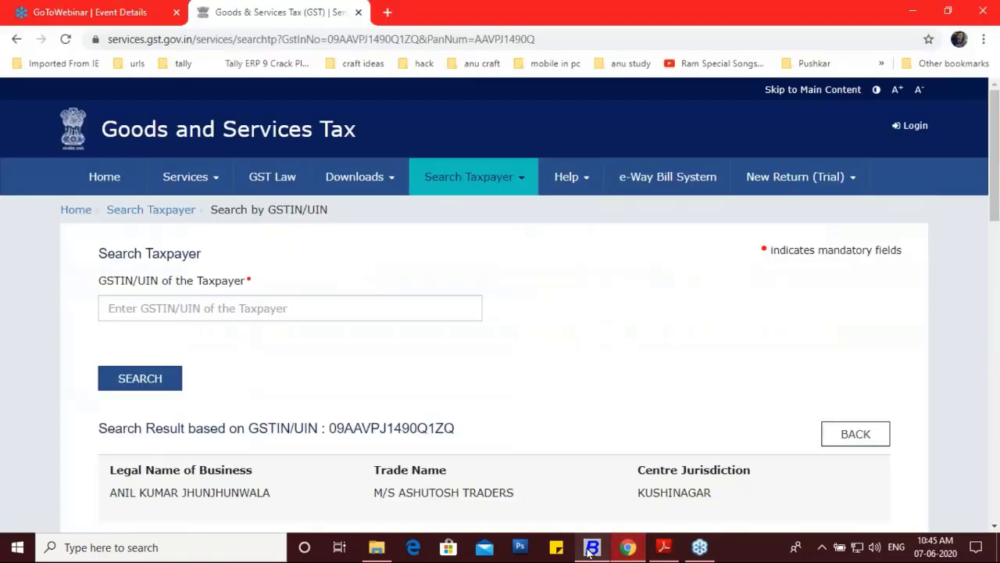
click(591, 547)
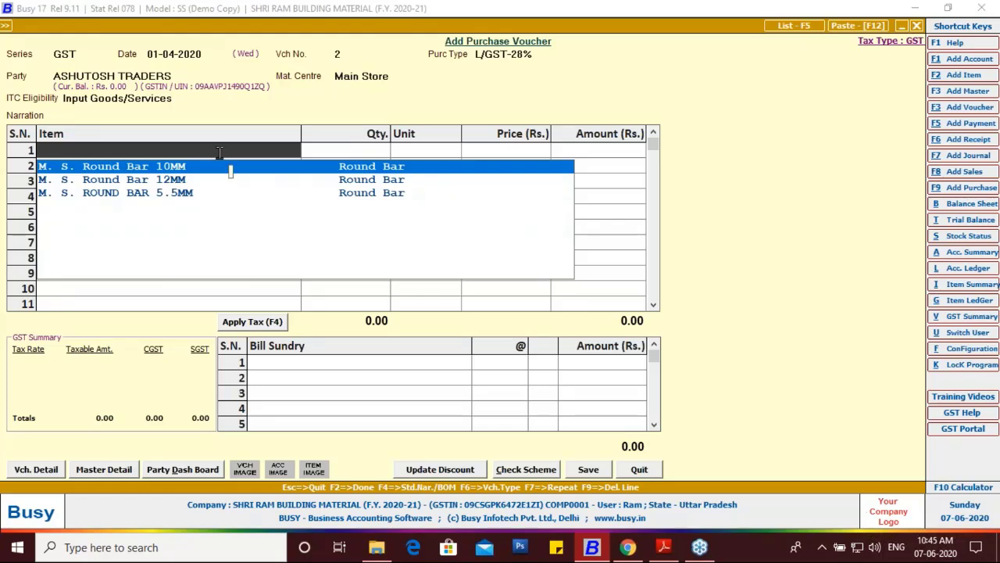
Start a new stock item named Cement and add a new item group called Cement
key(F3)
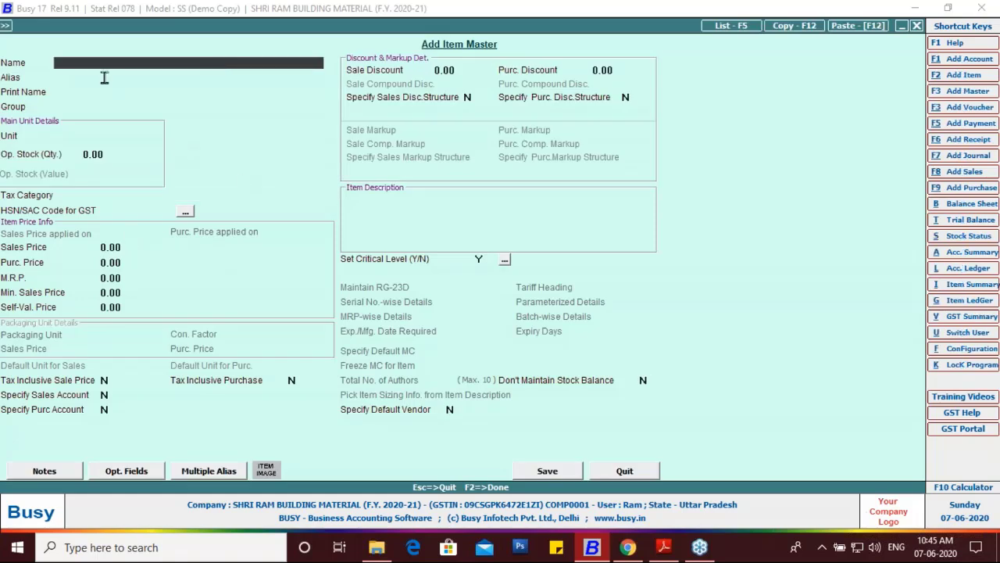
text(Cement)
key(Return)
key(Return)
key(Return)
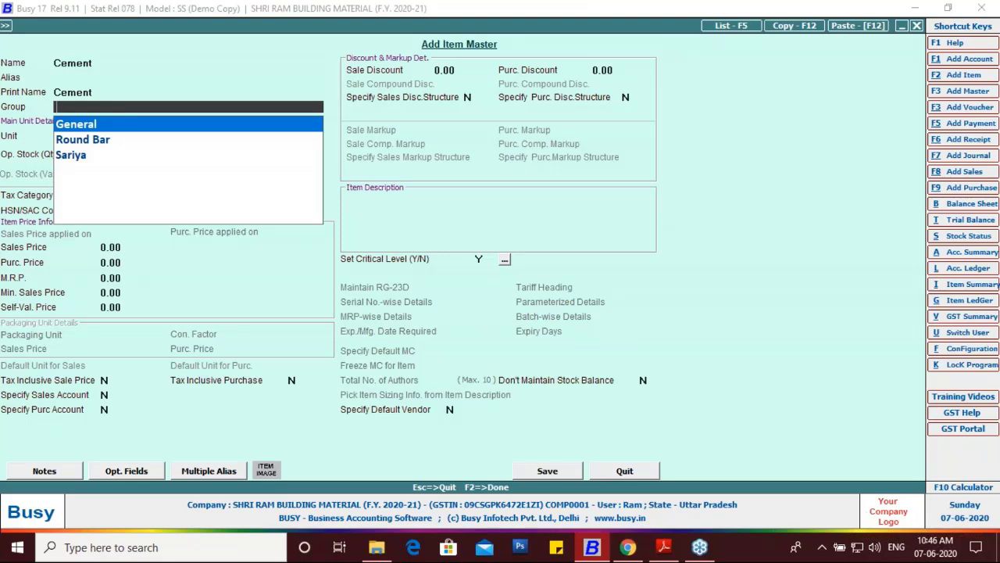
key(F3)
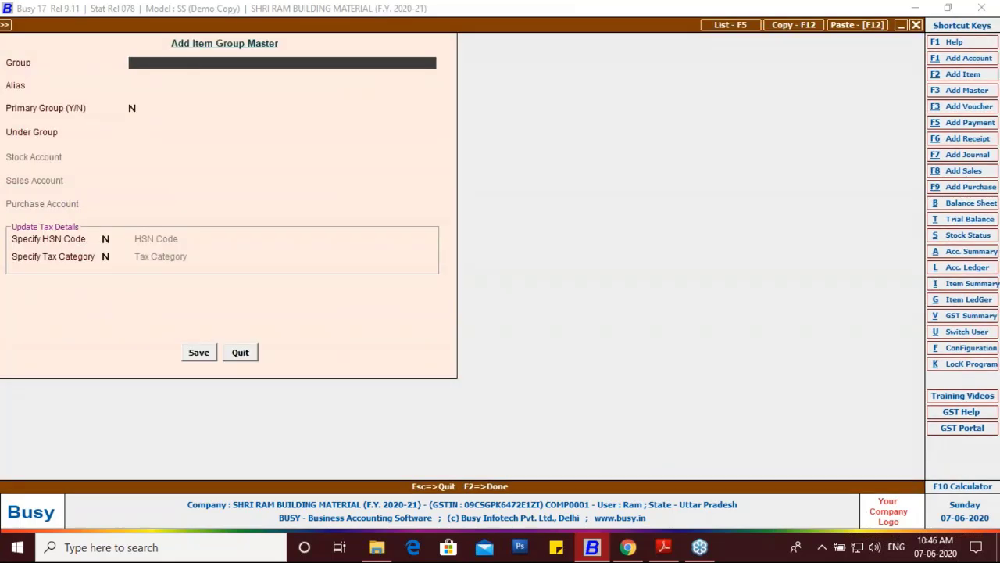
text(cement)
key(Return)
key(Return)
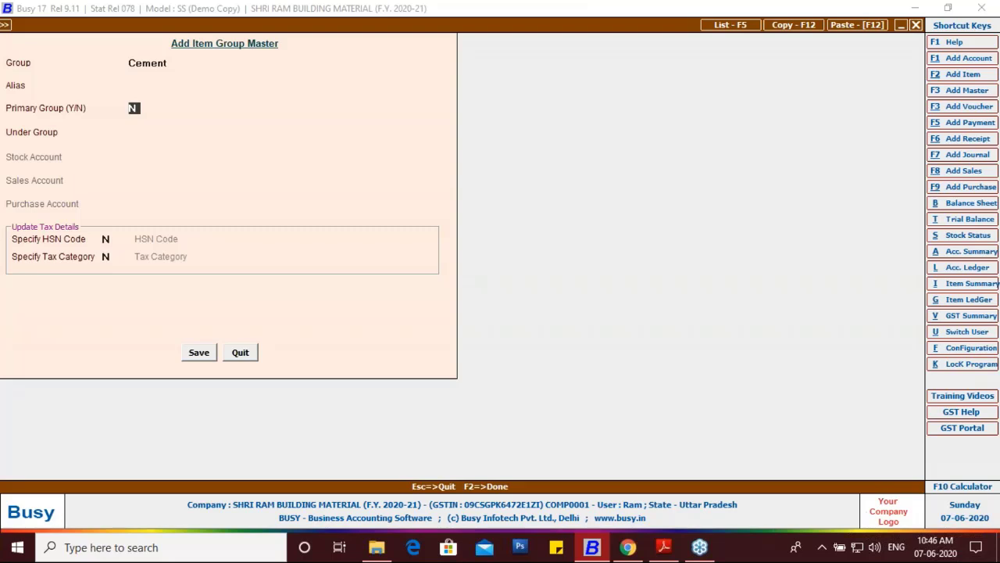
Mark the Cement group primary, enable HSN, and copy HSN code 25232930 from the invoice
text(Y)
key(Return)
text(Y)
key(Return)
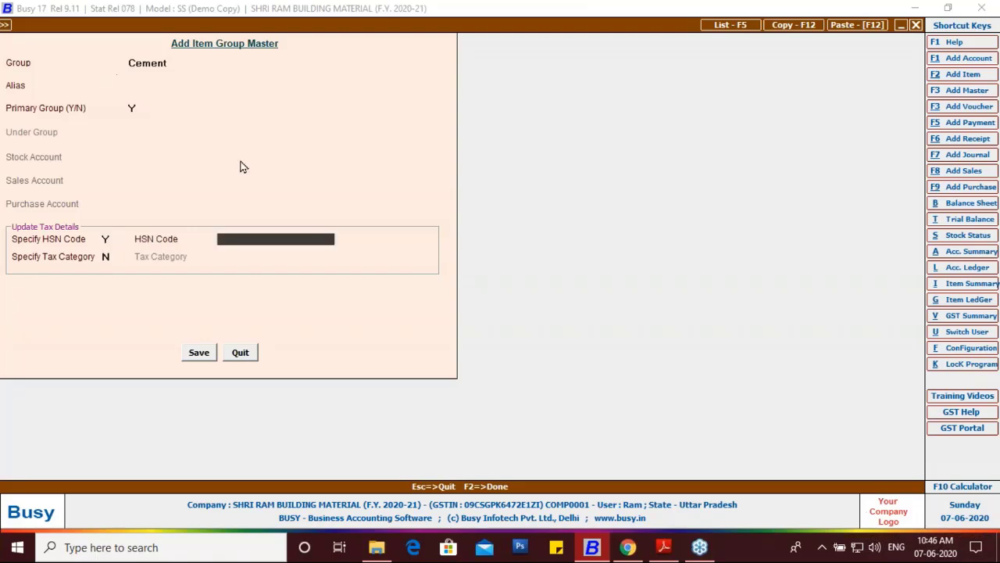
click(663, 547)
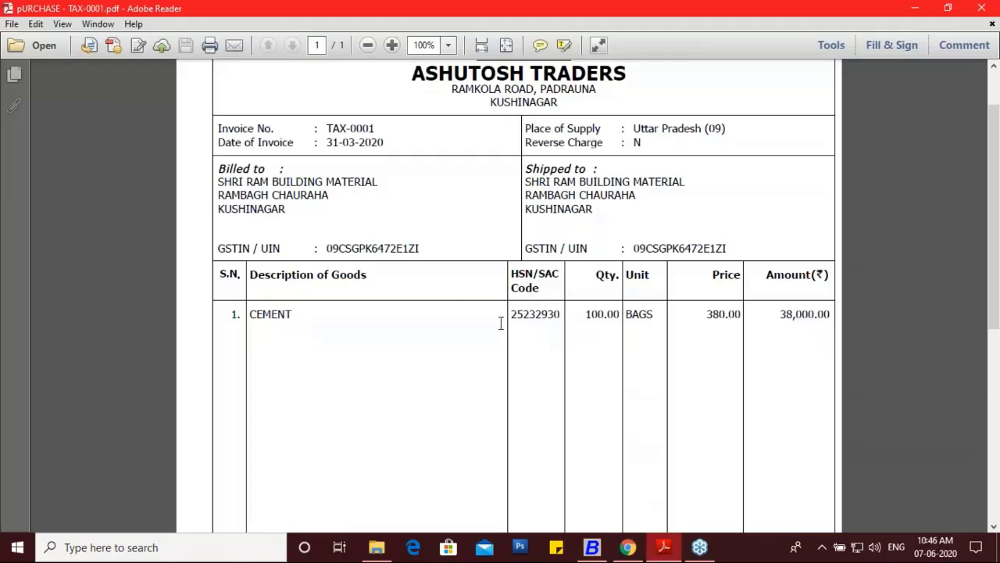
drag(511, 314, 563, 313)
key(ctrl+c)
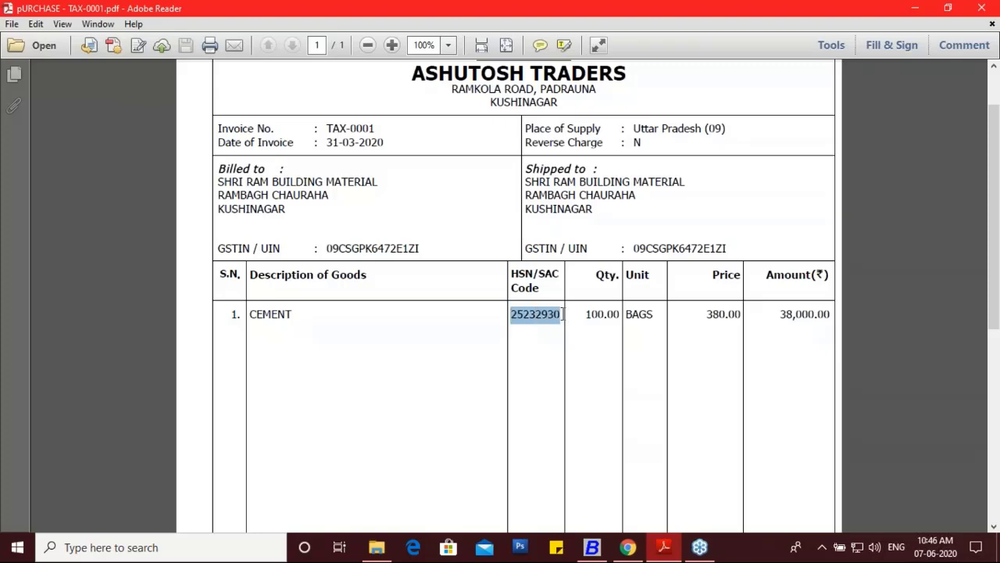
click(591, 547)
Enter HSN code 25232930, set the Cement group's tax category to GST 28%, and save it
key(ctrl+v)
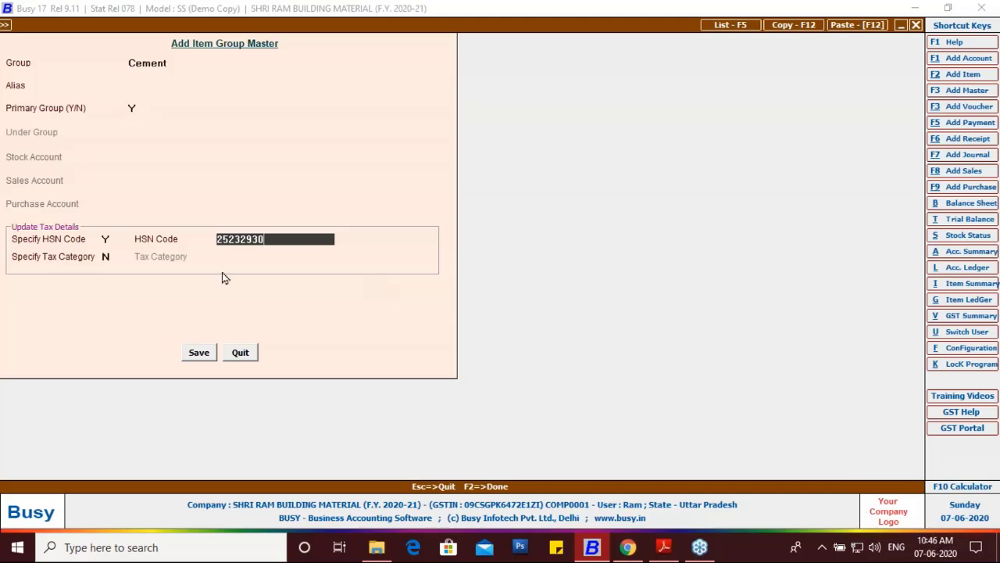
click(108, 257)
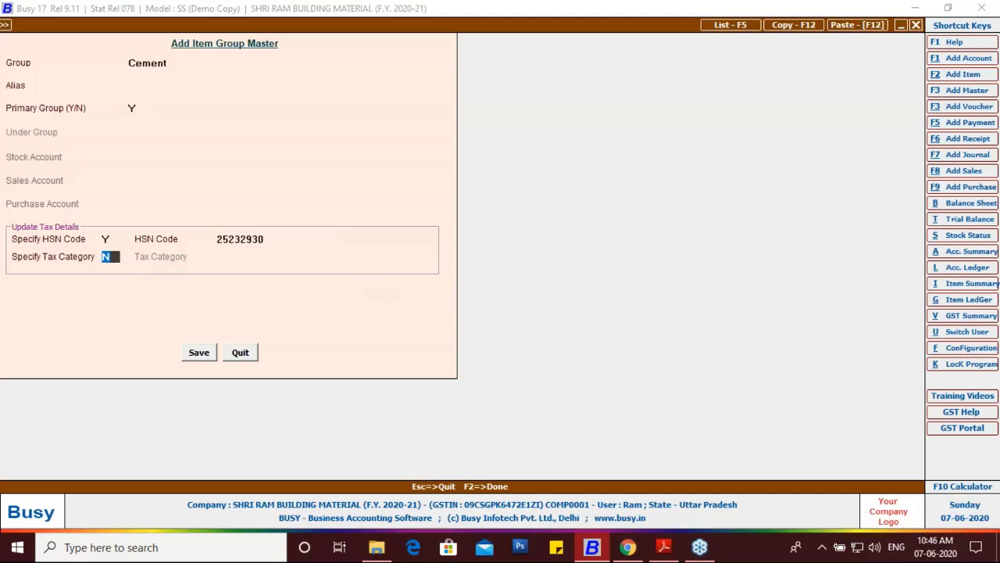
text(Y)
key(Return)
key(Down)
key(Down)
key(Down)
key(Down)
key(Down)
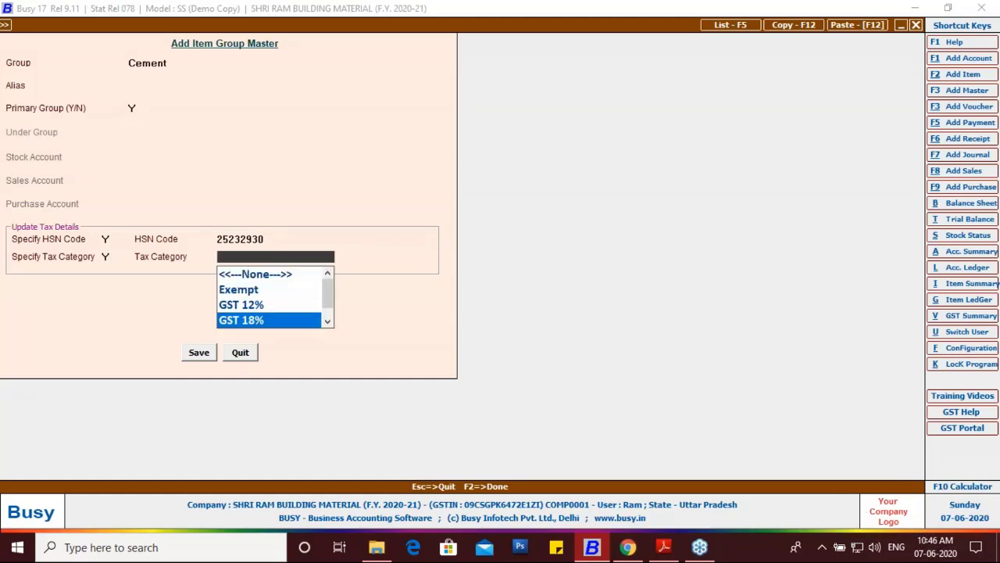
key(Up)
key(Return)
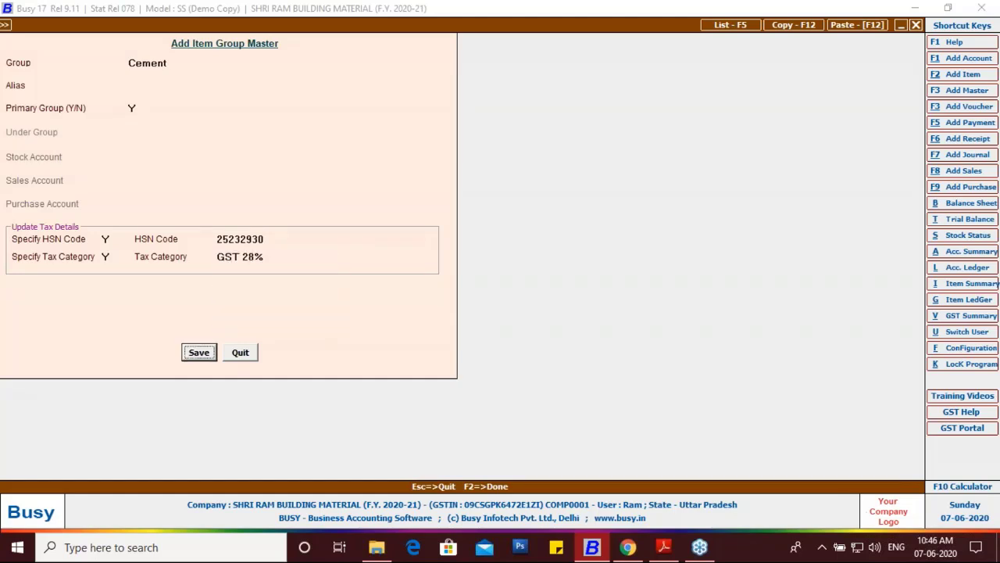
click(205, 359)
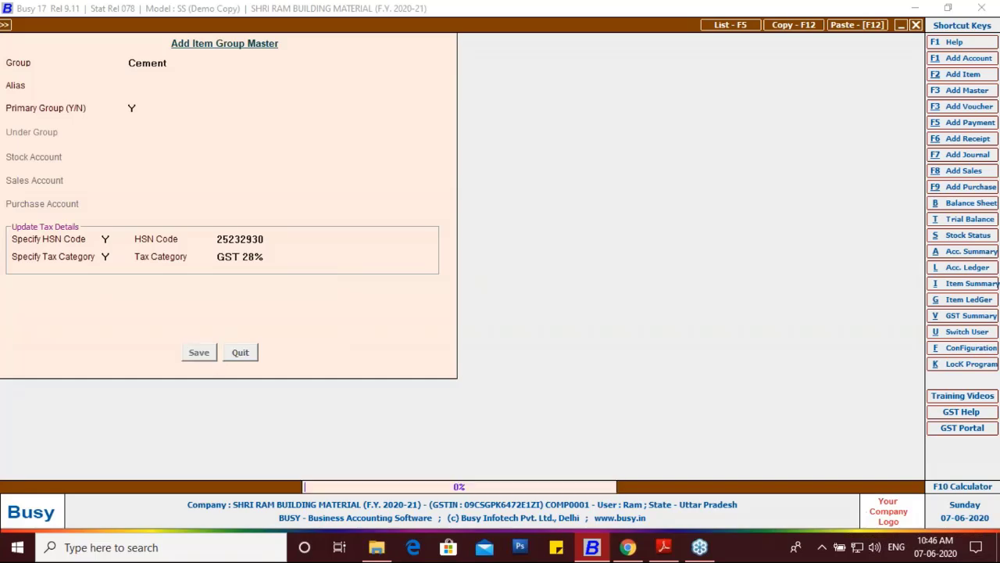
Browse the measuring units and start a new unit named Bag
key(space)
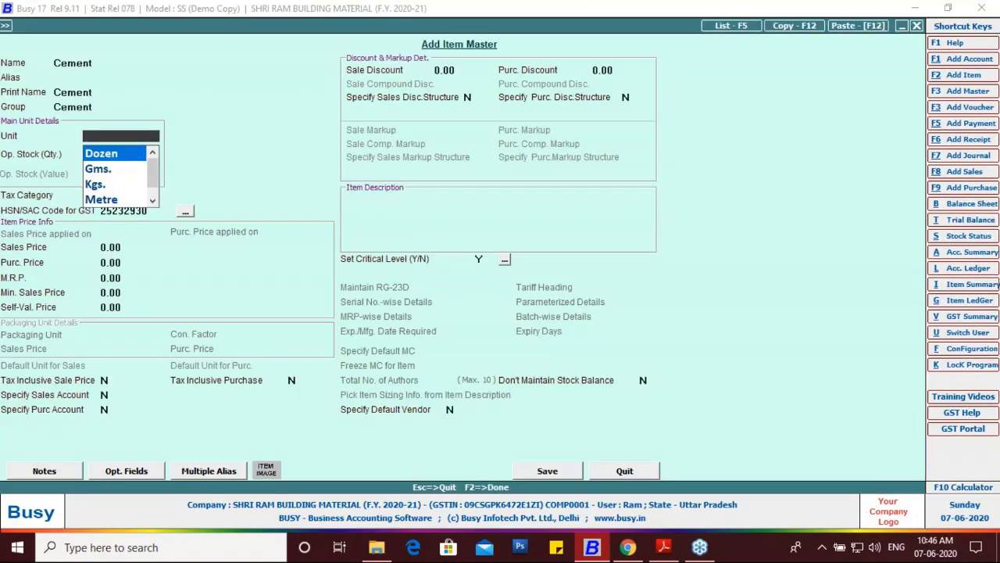
key(Down)
key(Down)
key(Down)
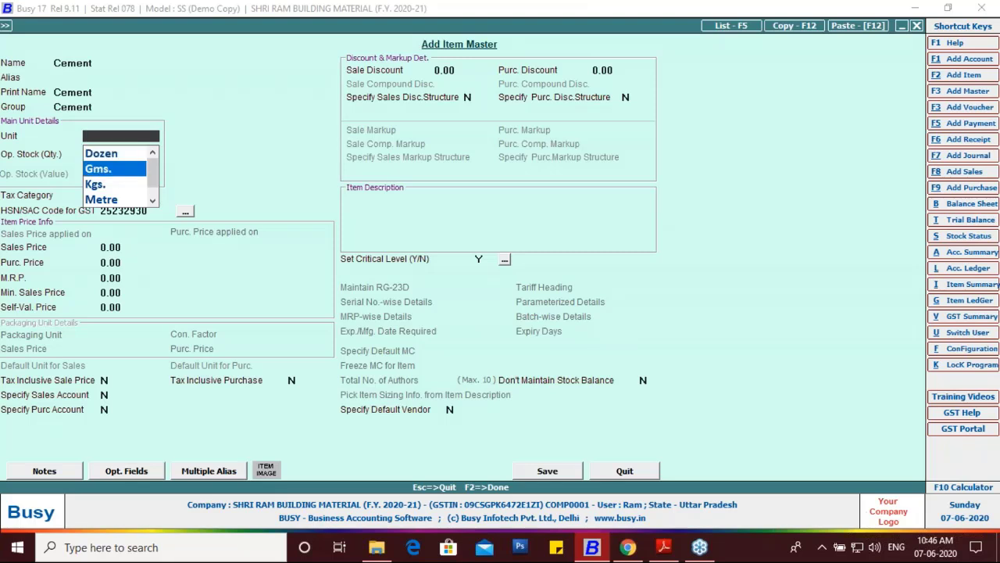
key(Down)
key(Down)
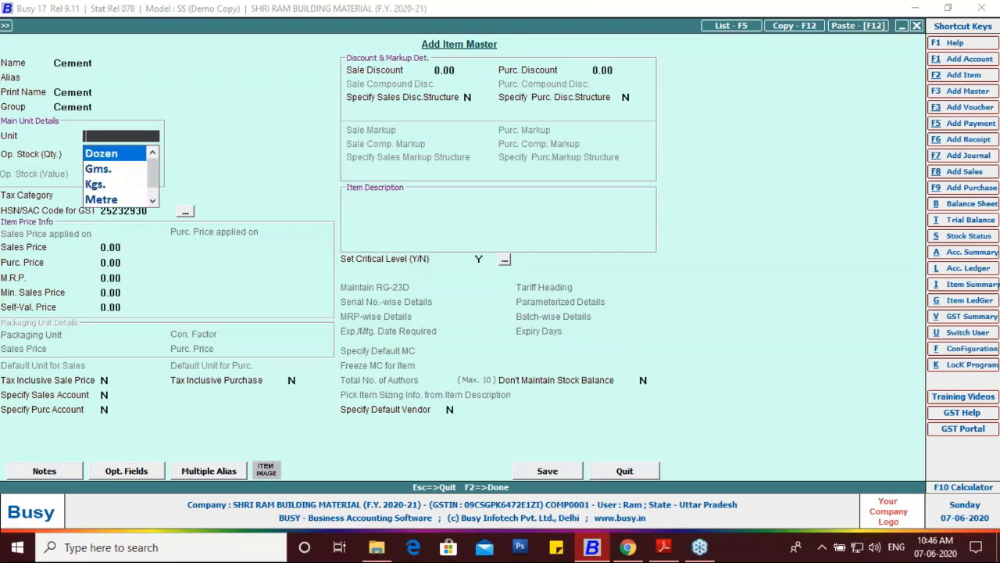
key(Down)
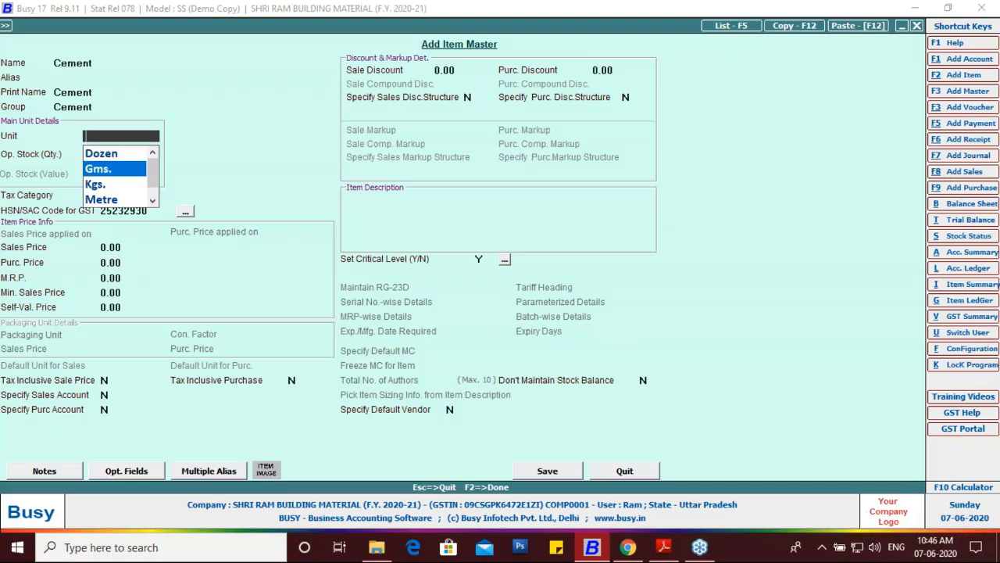
key(Up)
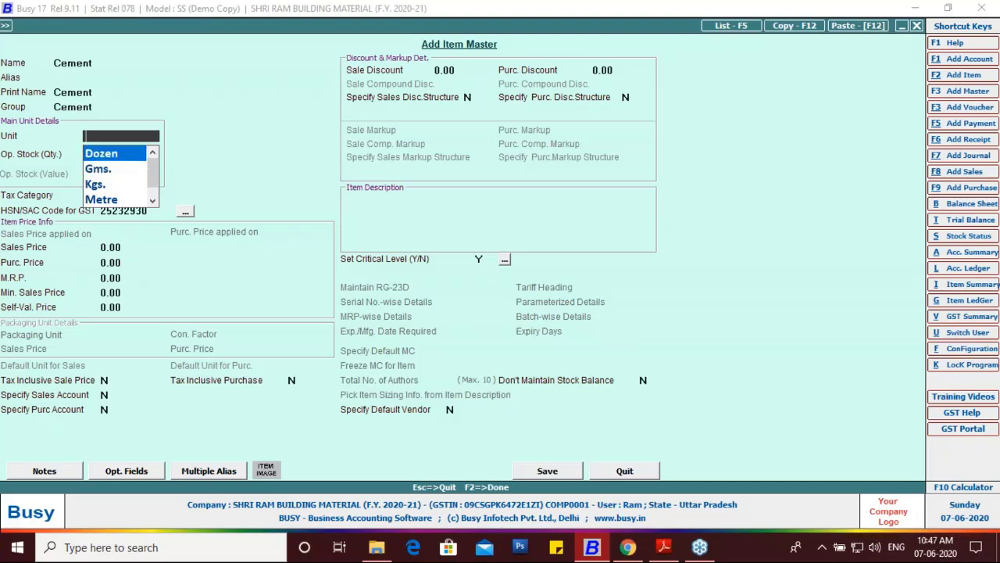
key(F3)
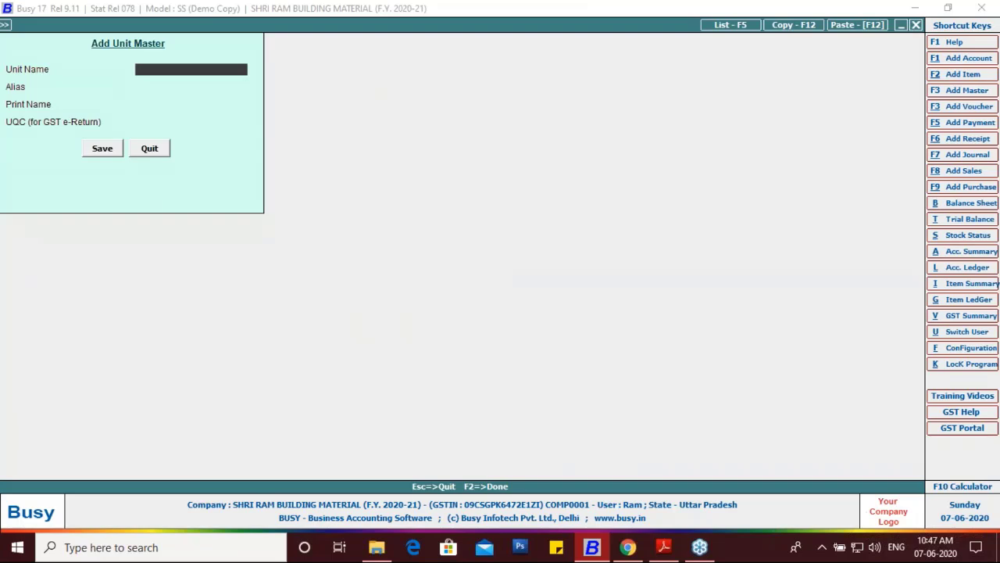
text(Bag)
key(Return)
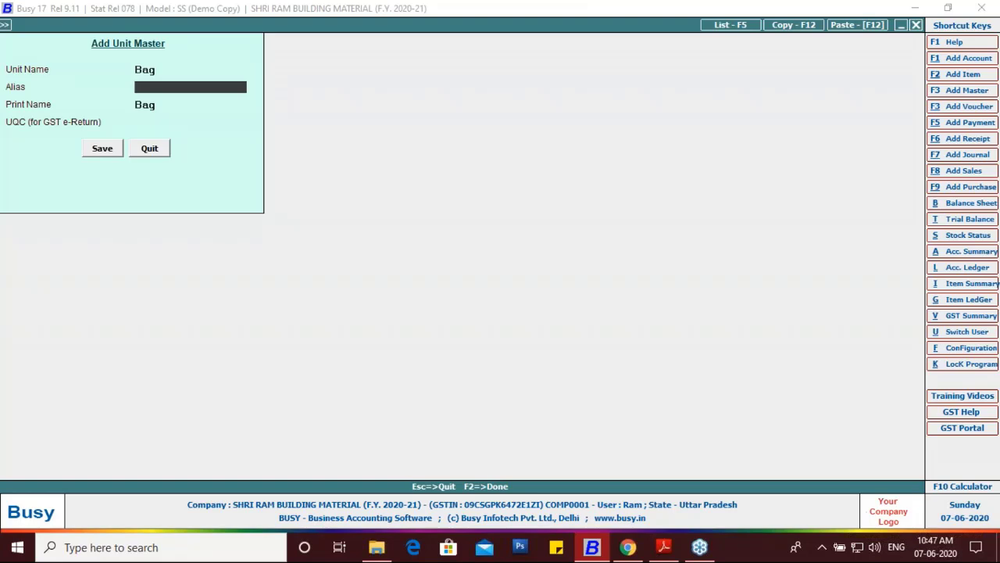
Give the Bag unit UQC code BAG-BAGS, save it, then save the Cement item
key(Return)
key(Return)
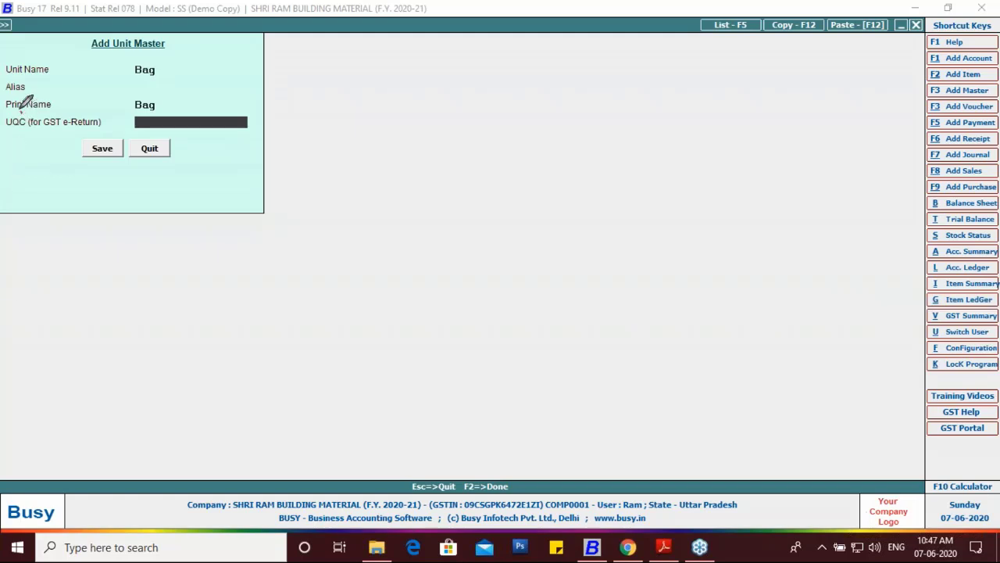
mouse_move(20, 111)
mouse_down()
mouse_move(3, 117)
mouse_move(8, 134)
mouse_move(24, 138)
mouse_move(28, 119)
mouse_up()
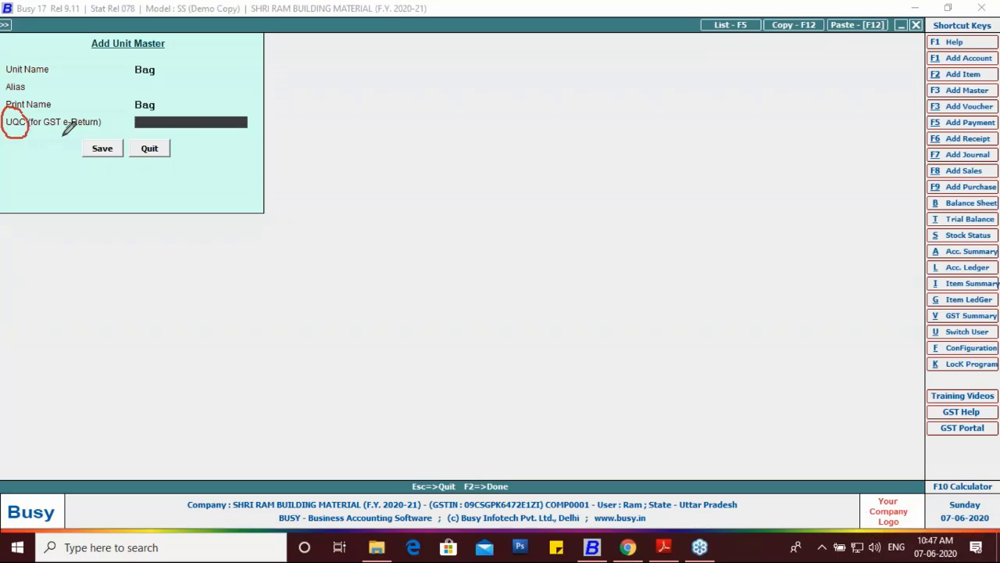
mouse_move(173, 69)
mouse_down()
mouse_move(168, 57)
mouse_move(136, 52)
mouse_move(129, 64)
mouse_move(149, 86)
mouse_move(172, 66)
mouse_up()
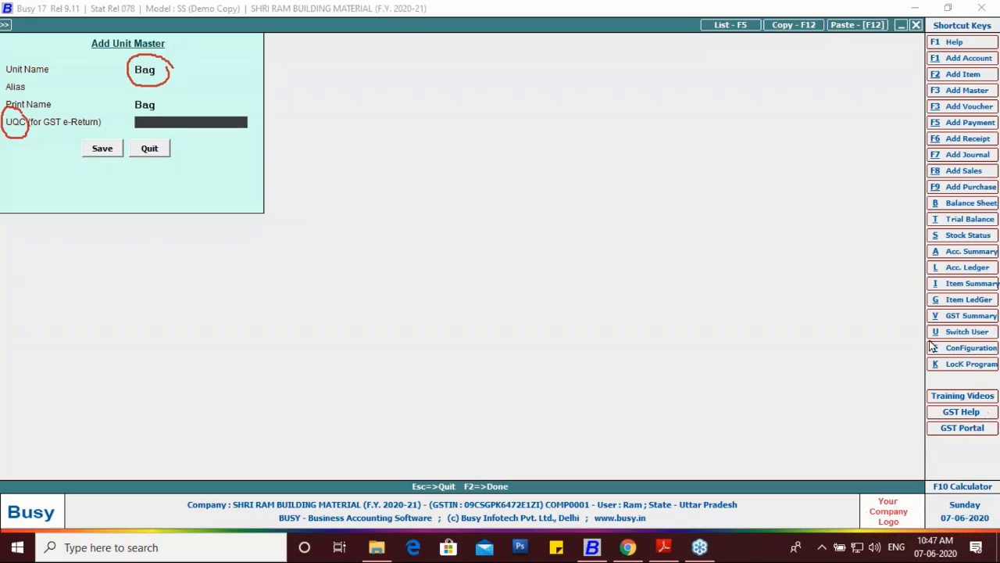
click(915, 373)
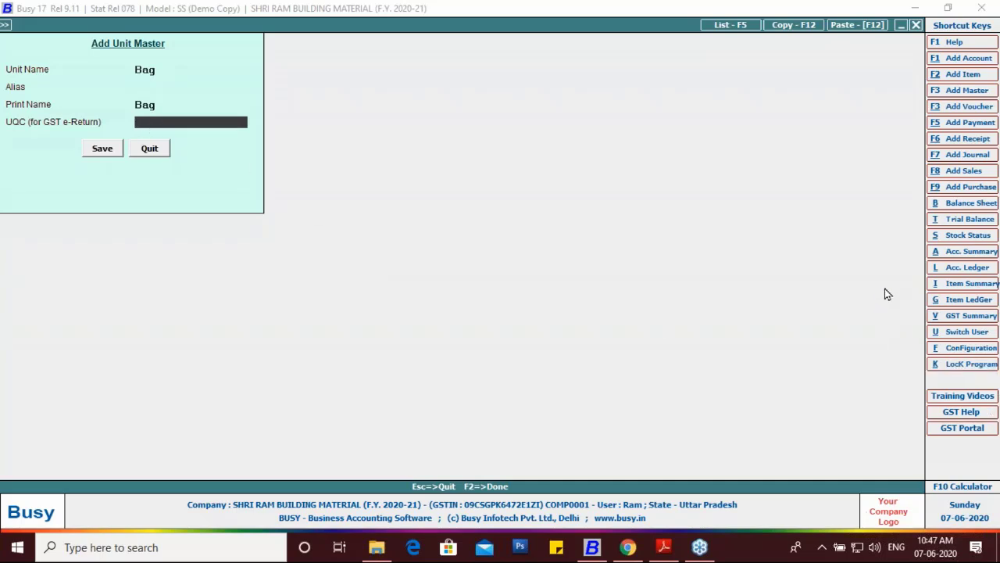
click(191, 121)
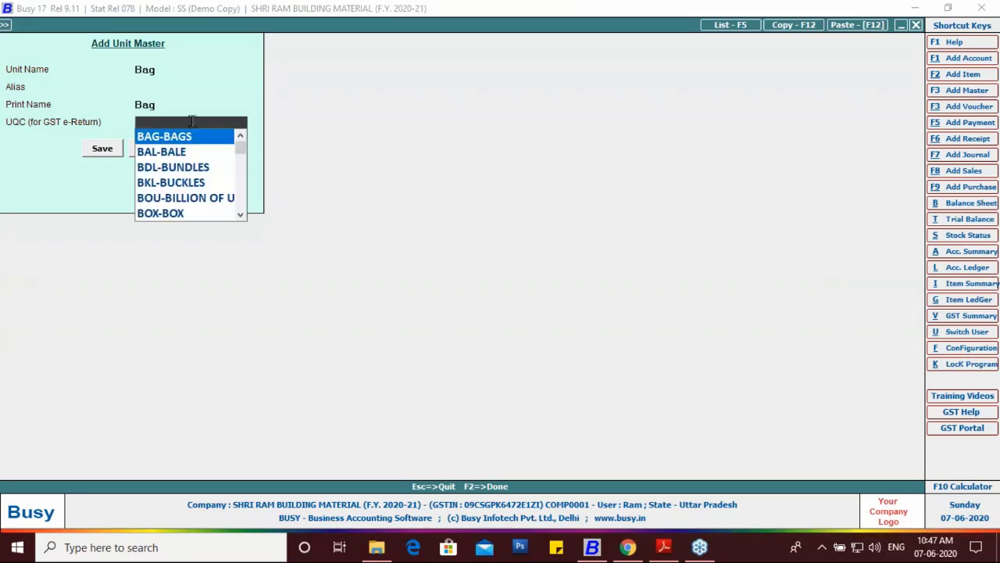
key(Return)
click(119, 150)
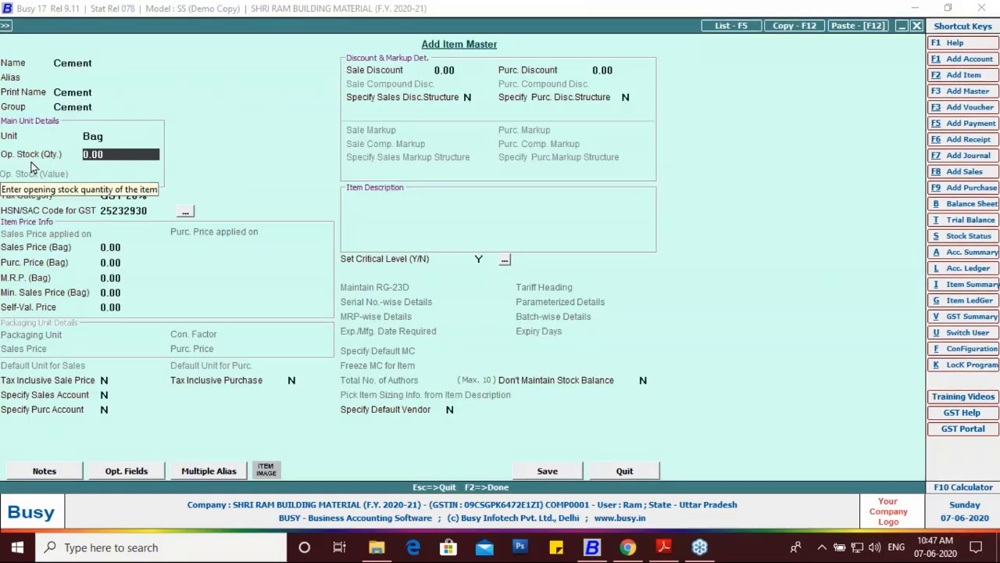
click(118, 156)
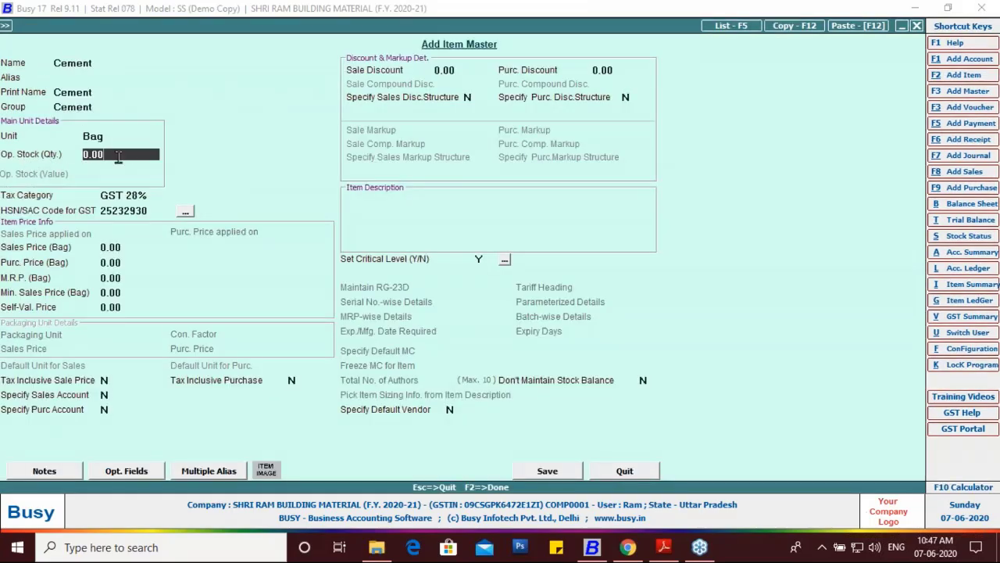
click(538, 475)
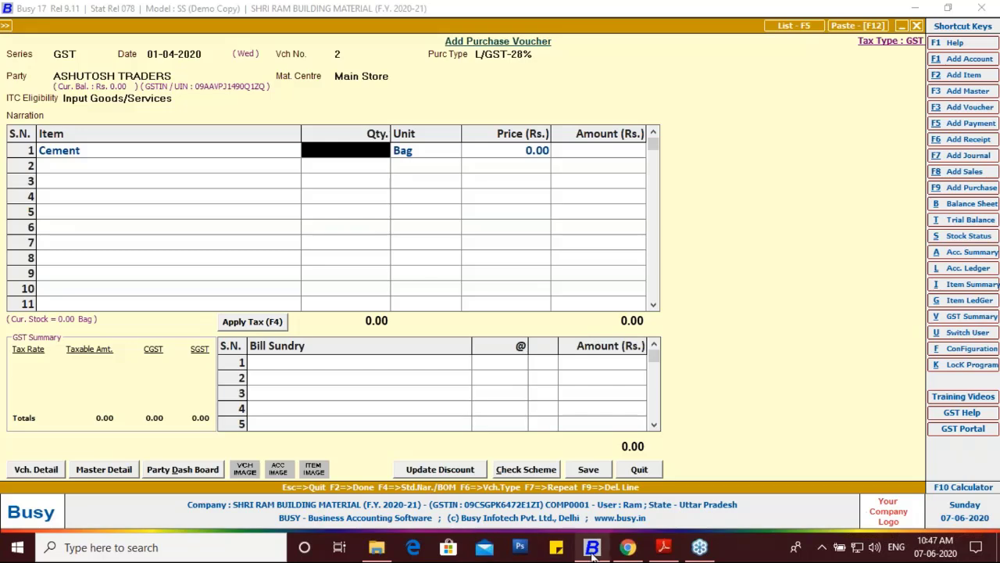
Check the supplier invoice PDF for quantity 100.00 and price 380.00
click(663, 547)
drag(583, 313, 625, 313)
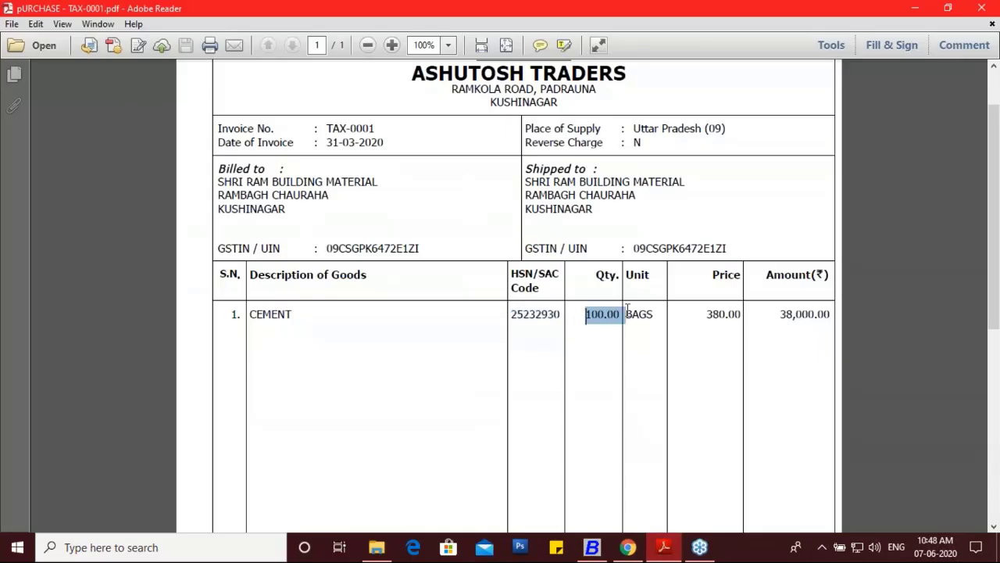
click(717, 313)
drag(706, 313, 748, 315)
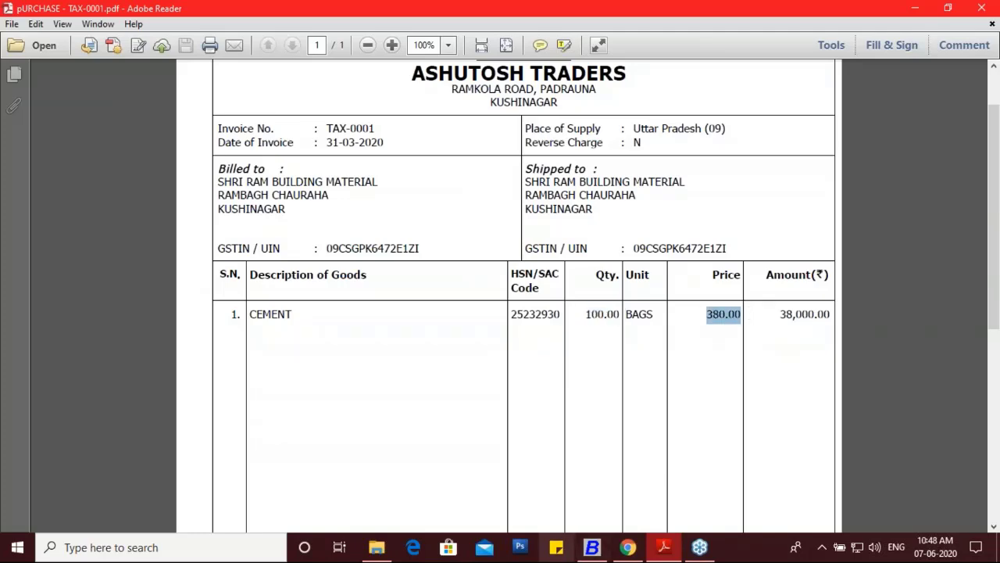
click(592, 547)
Enter quantity 100 and price 380 for Cement and apply CGST and SGST
text(10)
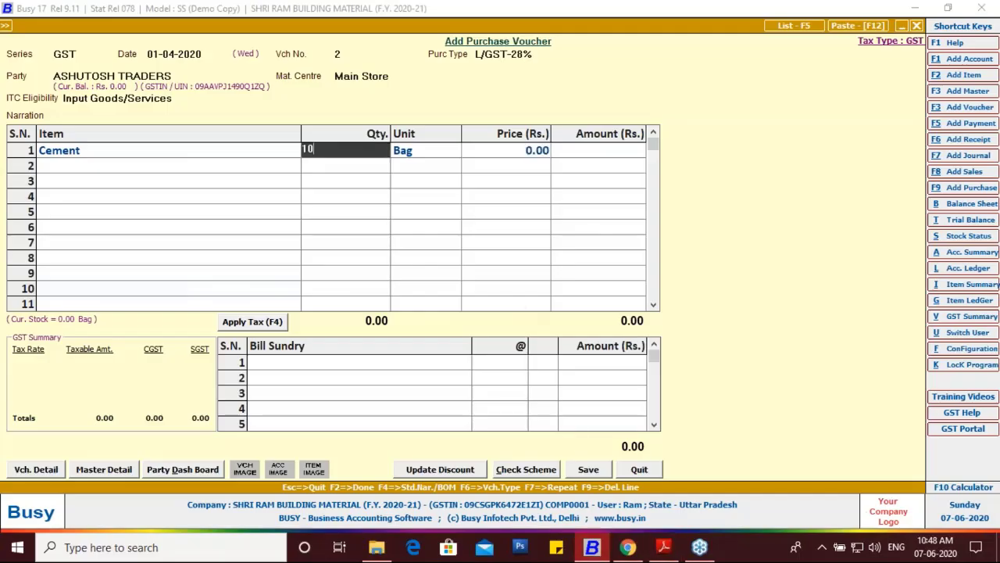
text(0)
key(Return)
key(Return)
text(3)
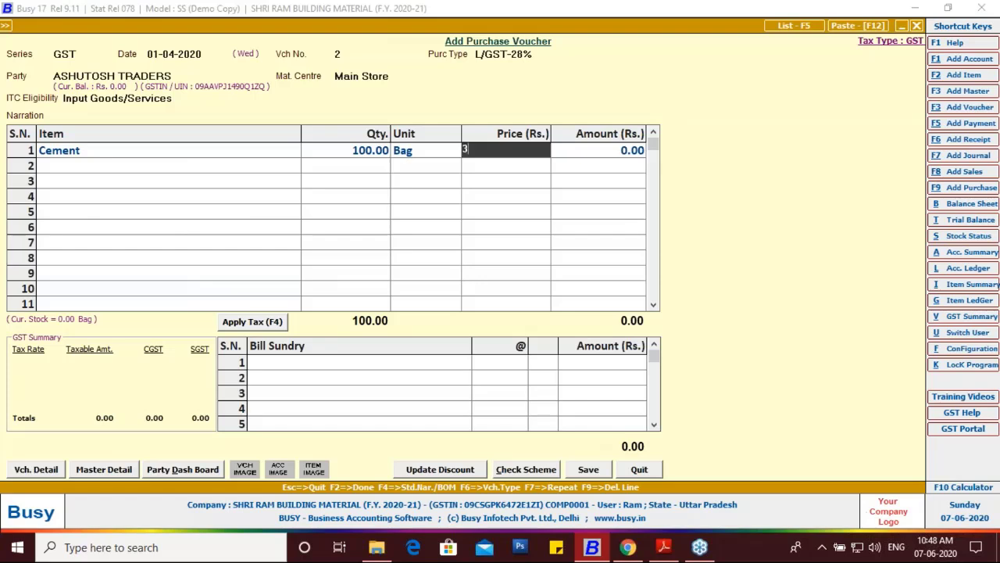
text(80)
key(Return)
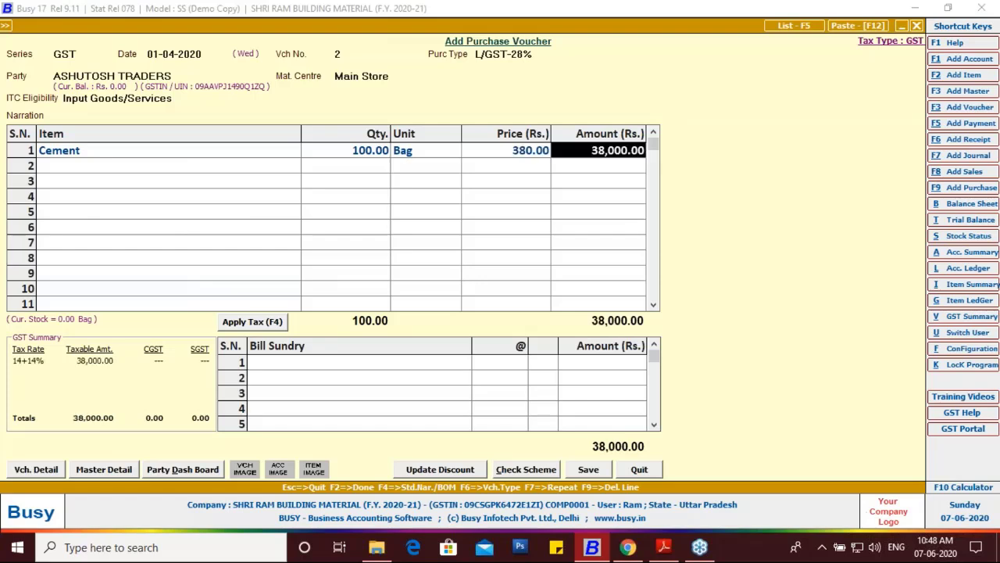
key(Return)
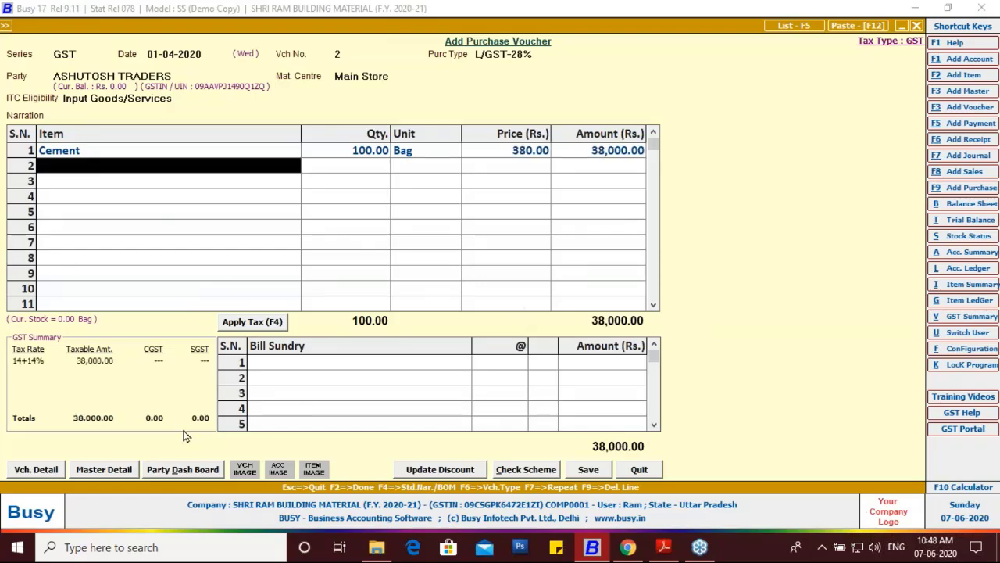
click(250, 325)
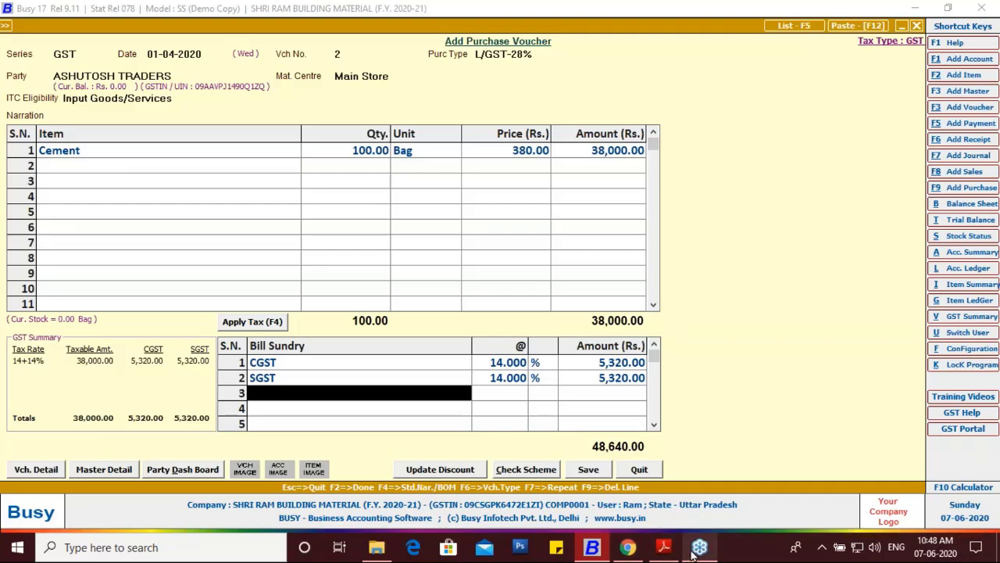
Compare the voucher with the invoice amount 38,000.00 and grand total 48,640.00
click(662, 549)
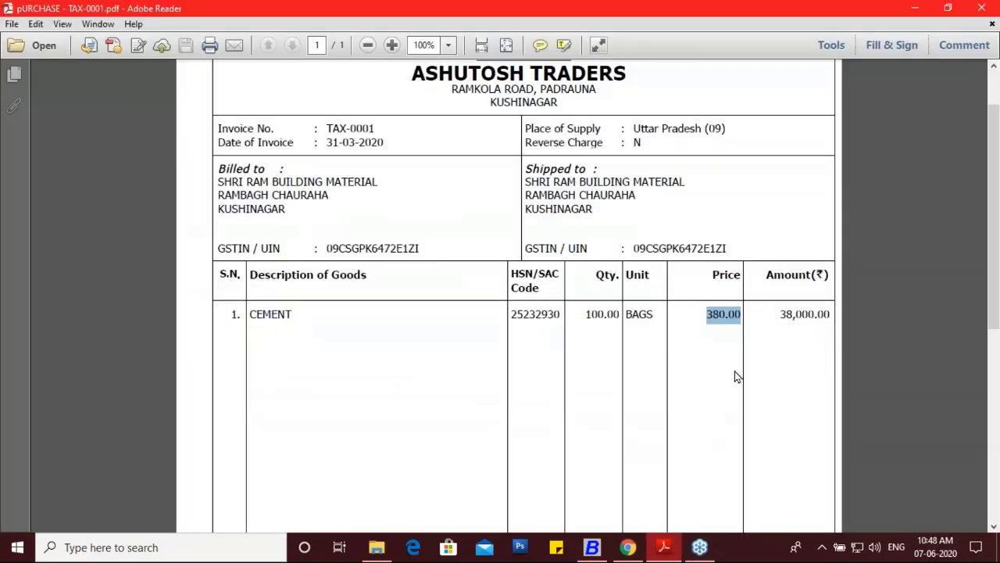
drag(779, 314, 844, 315)
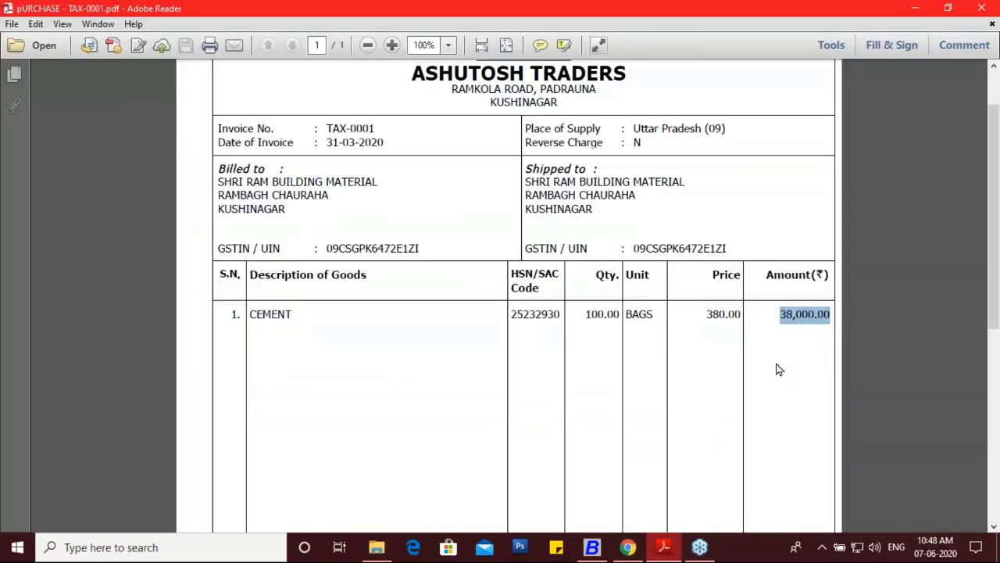
scroll(777, 368, down, 8)
drag(775, 312, 831, 310)
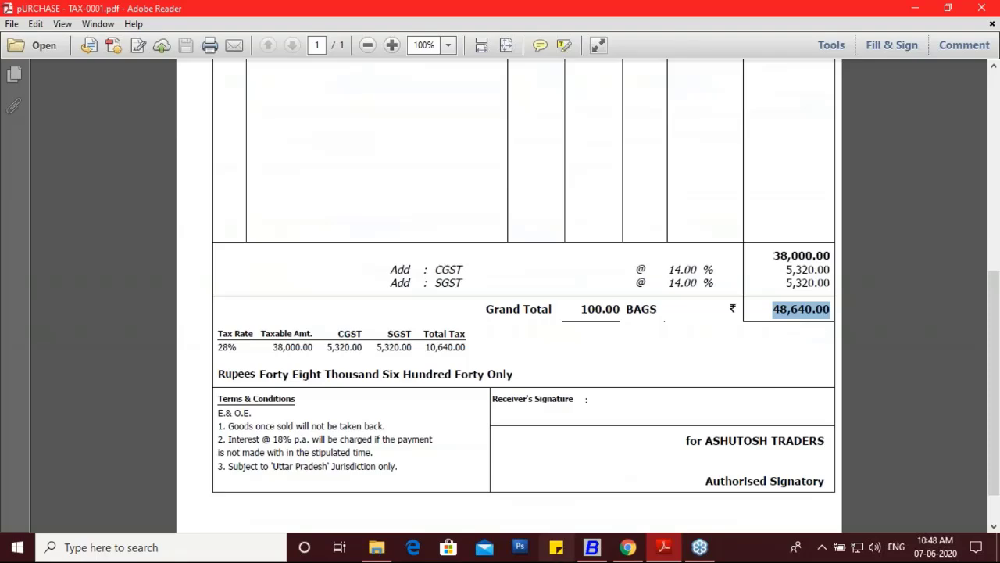
click(592, 547)
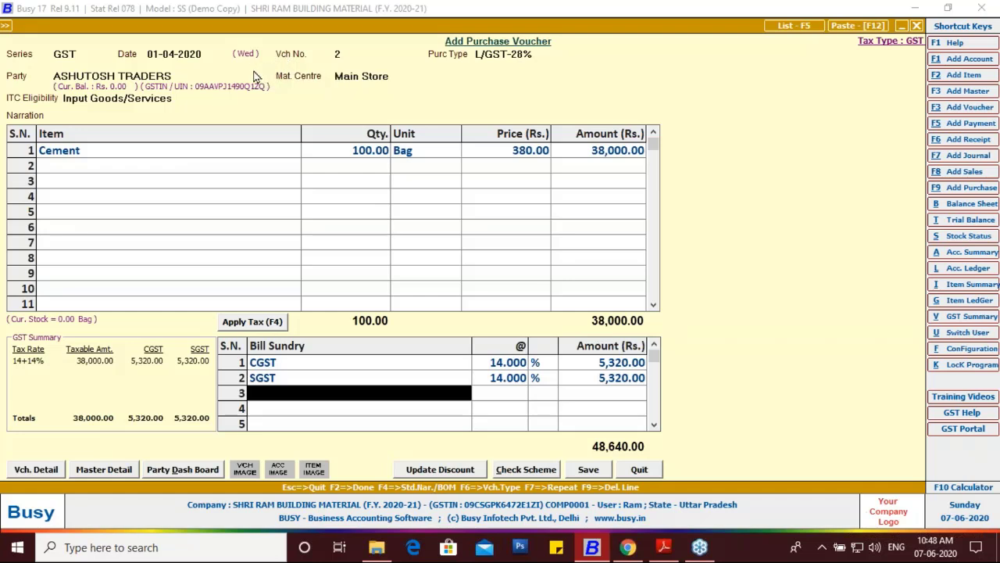
Copy invoice number TAX-0001 from the supplier's PDF invoice
click(578, 474)
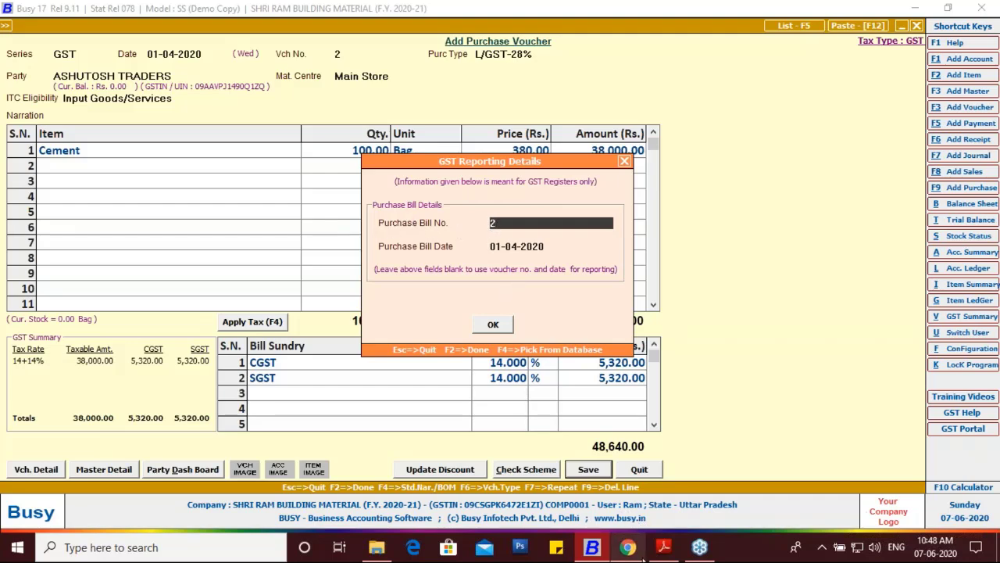
click(664, 547)
scroll(547, 180, up, 10)
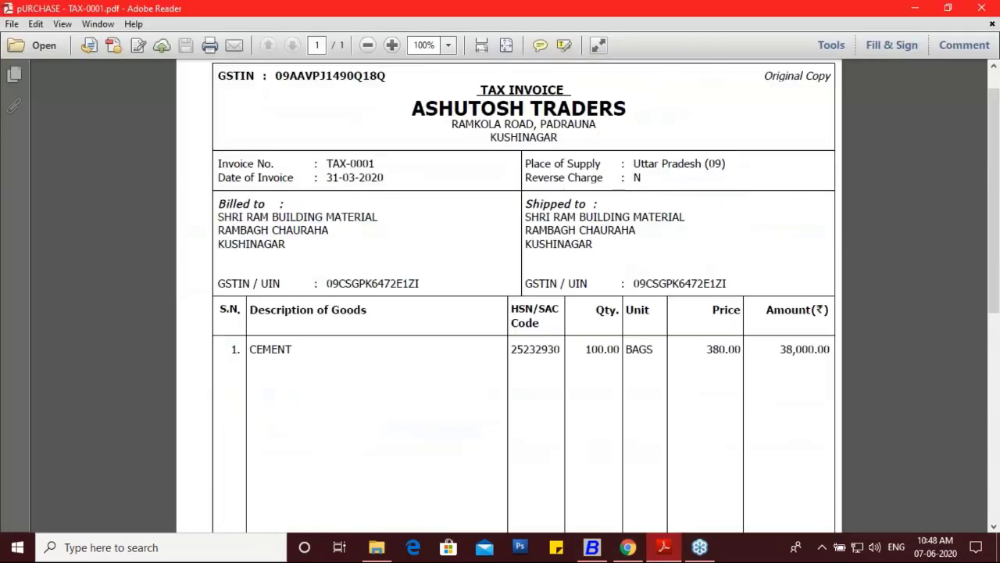
scroll(494, 194, up, 1)
drag(381, 211, 317, 198)
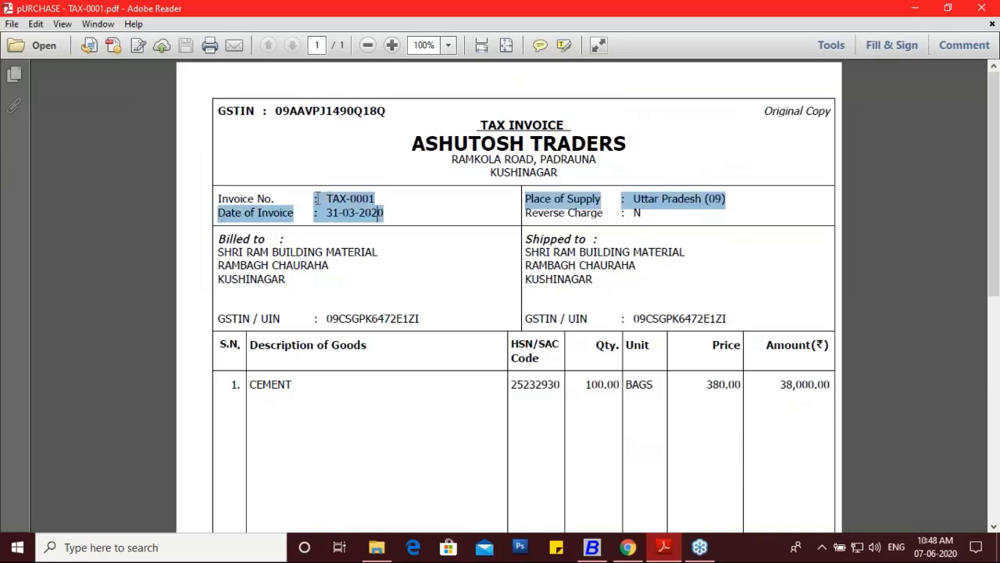
click(389, 196)
drag(377, 196, 328, 197)
key(ctrl+c)
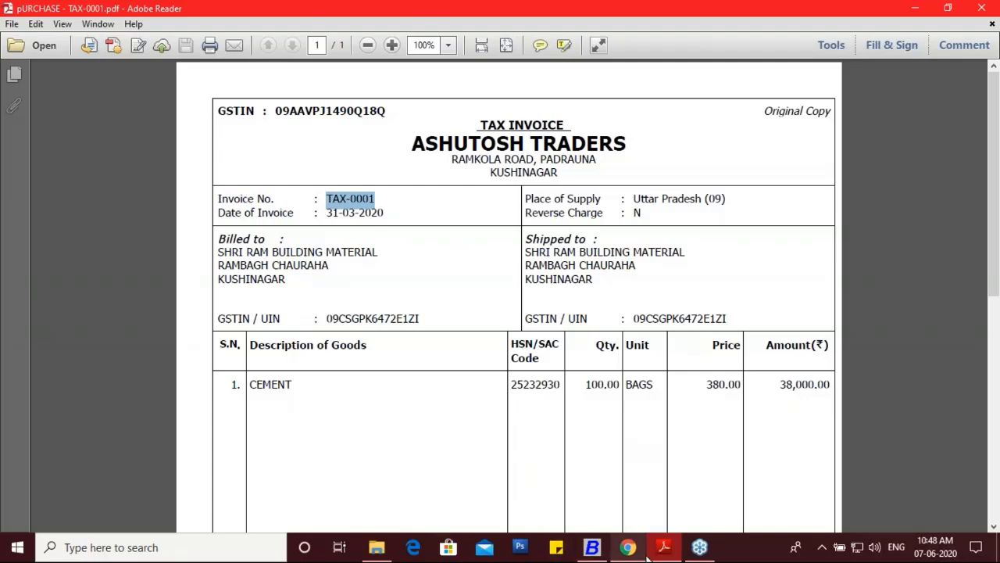
Paste TAX-0001 as the purchase bill number and confirm the bill reference to save
click(597, 549)
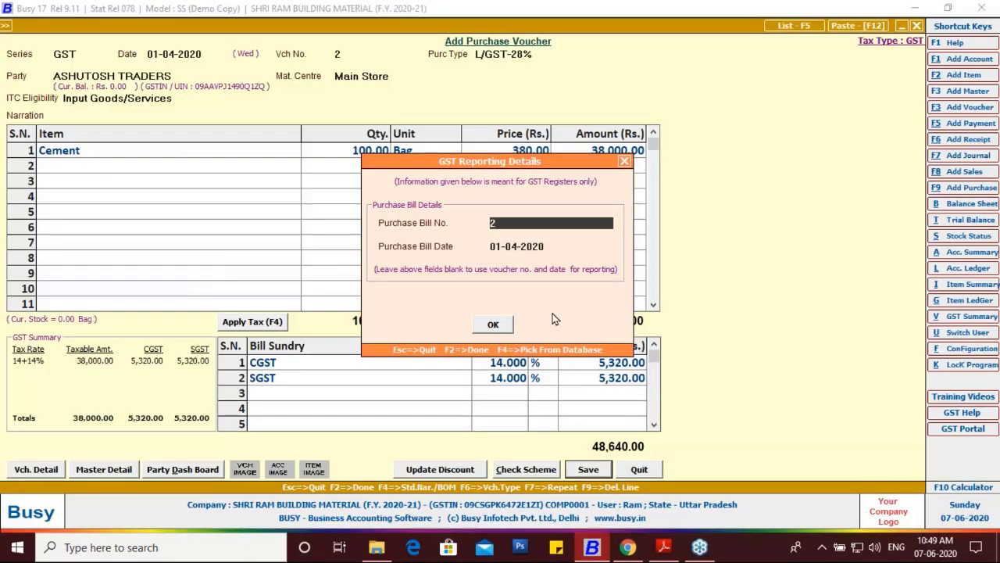
key(ctrl+v)
click(504, 326)
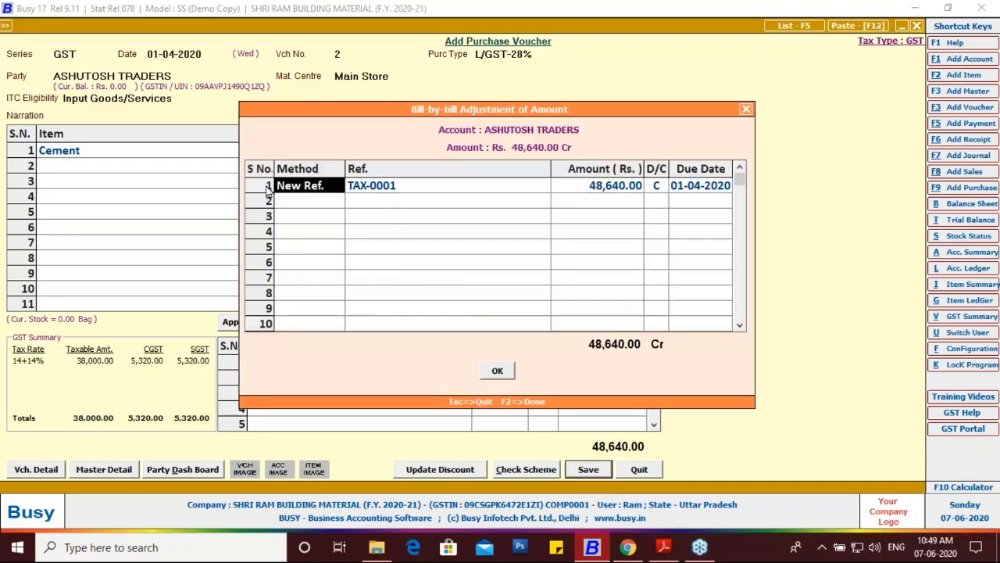
click(504, 376)
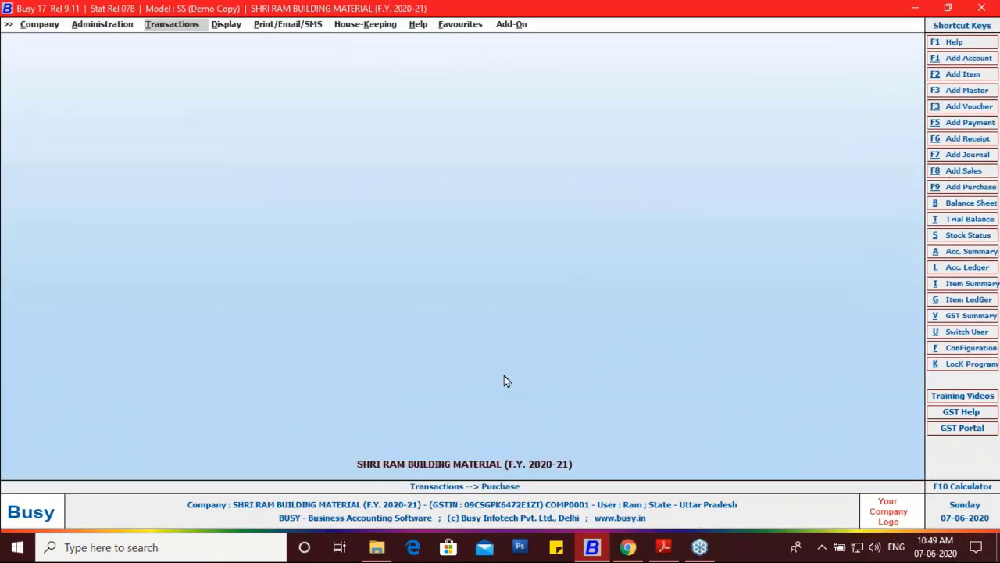
List GST-series purchase vouchers for the 01-04-2020 date range
key(Escape)
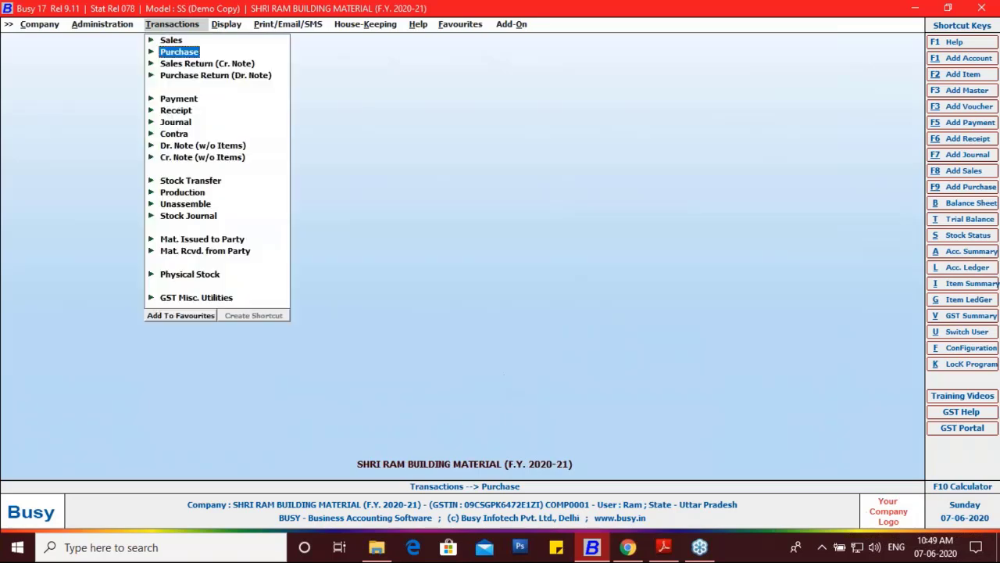
key(Return)
key(Down)
key(Down)
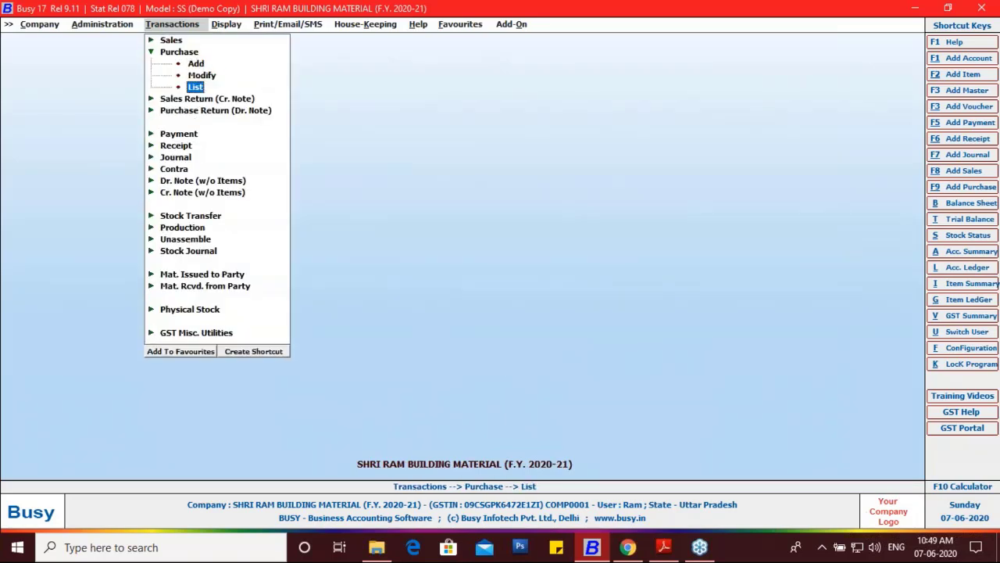
key(Return)
key(Return)
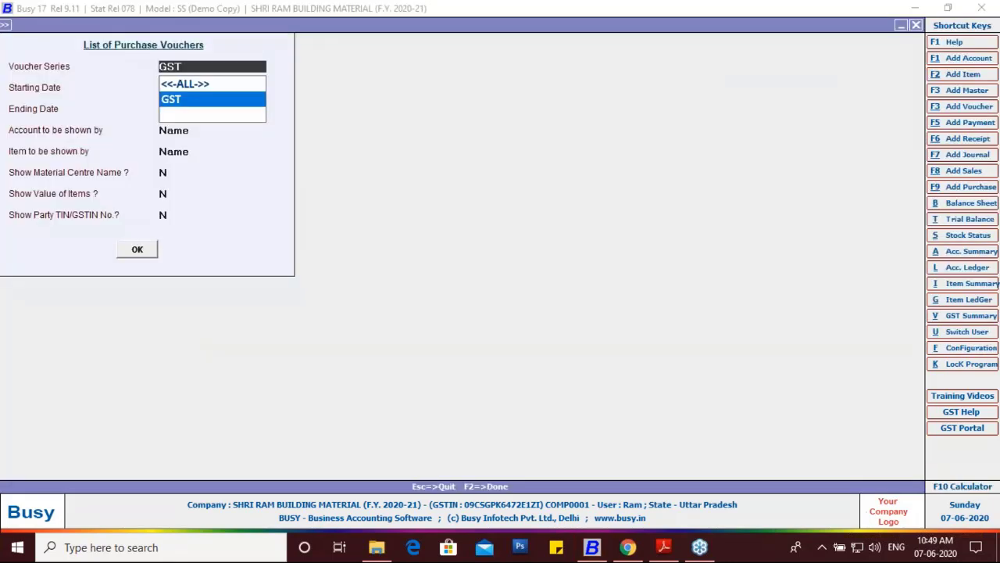
key(Return)
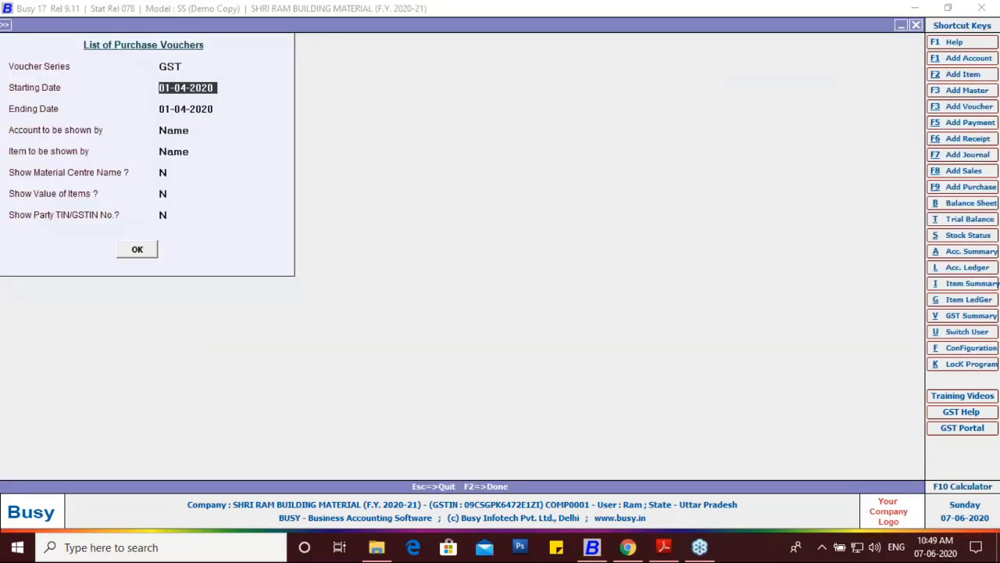
key(Return)
key(Return)
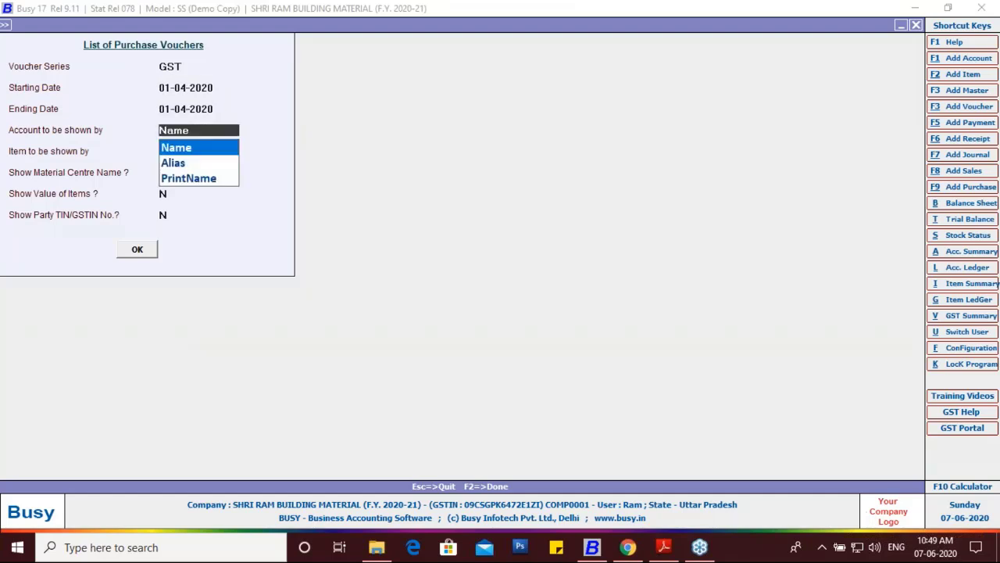
key(Return)
key(Return)
key(Return)
key(Return)
key(Return)
key(Return)
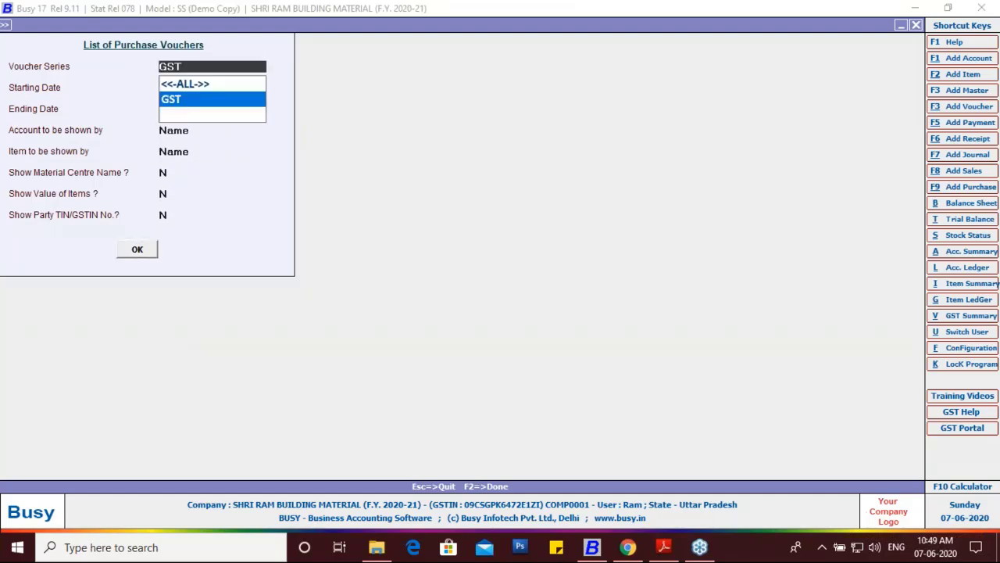
key(F2)
Open the Ashutosh Traders purchase voucher from the list for modification
key(Down)
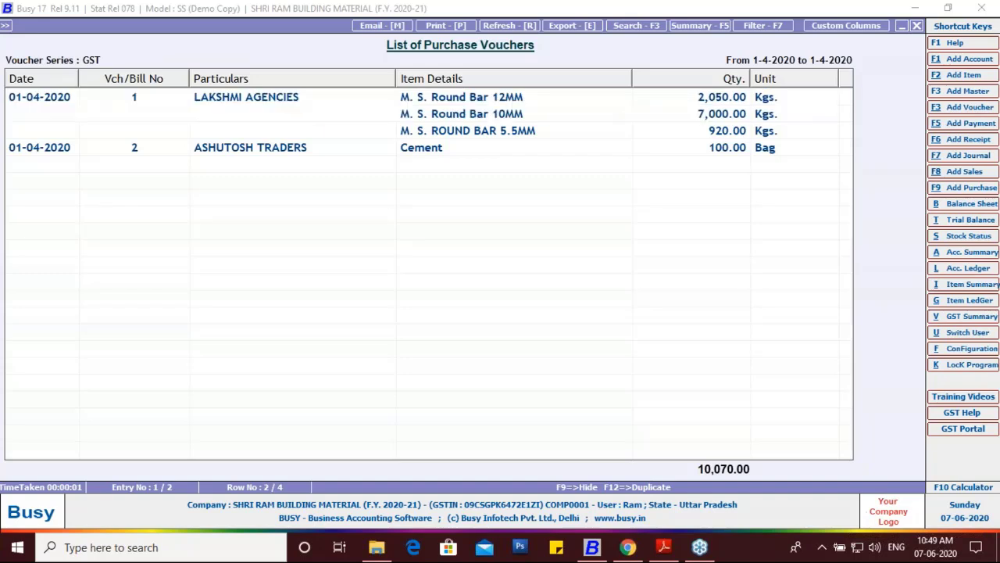
key(Down)
key(Down)
key(Up)
key(Up)
key(Up)
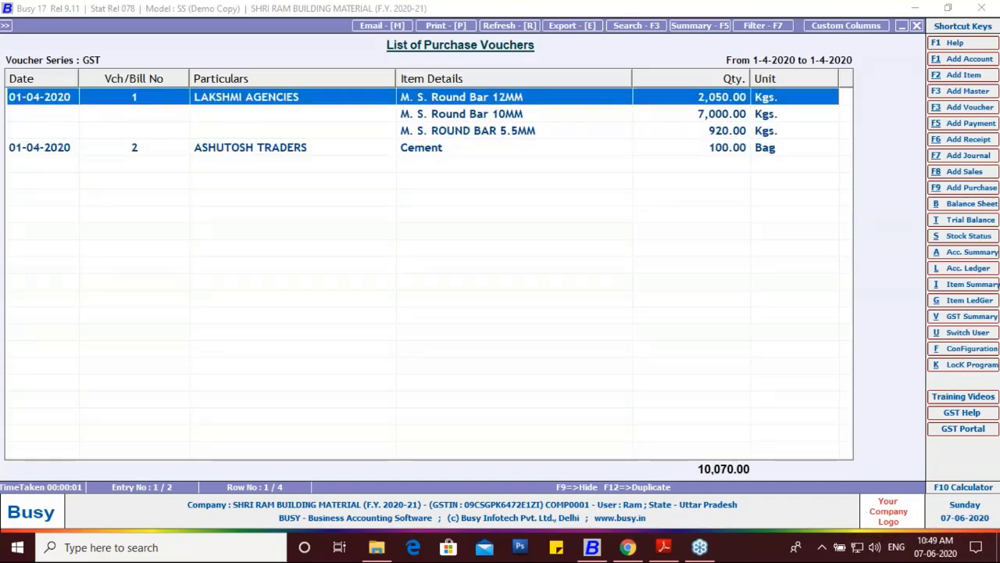
key(Down)
key(Down)
key(Down)
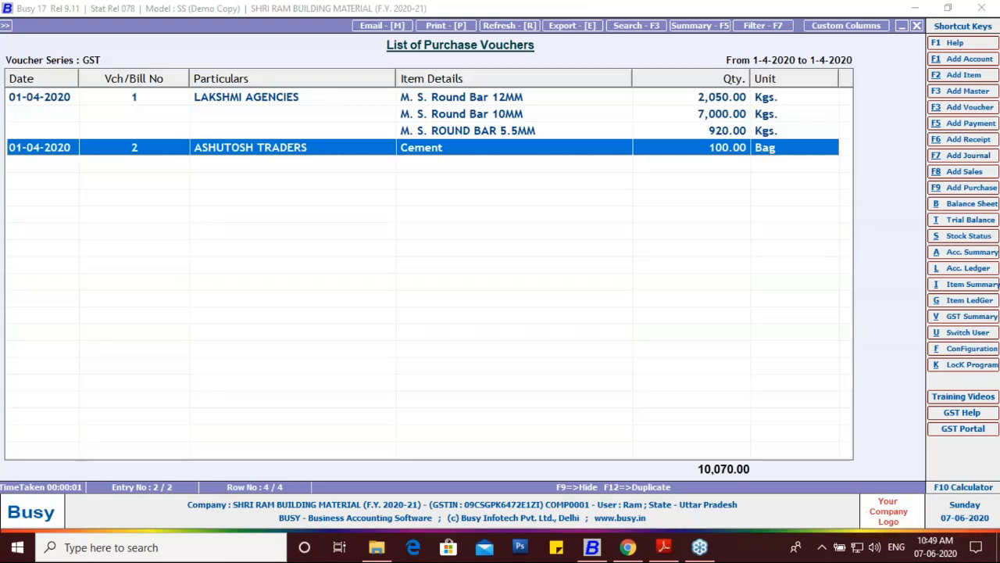
key(Return)
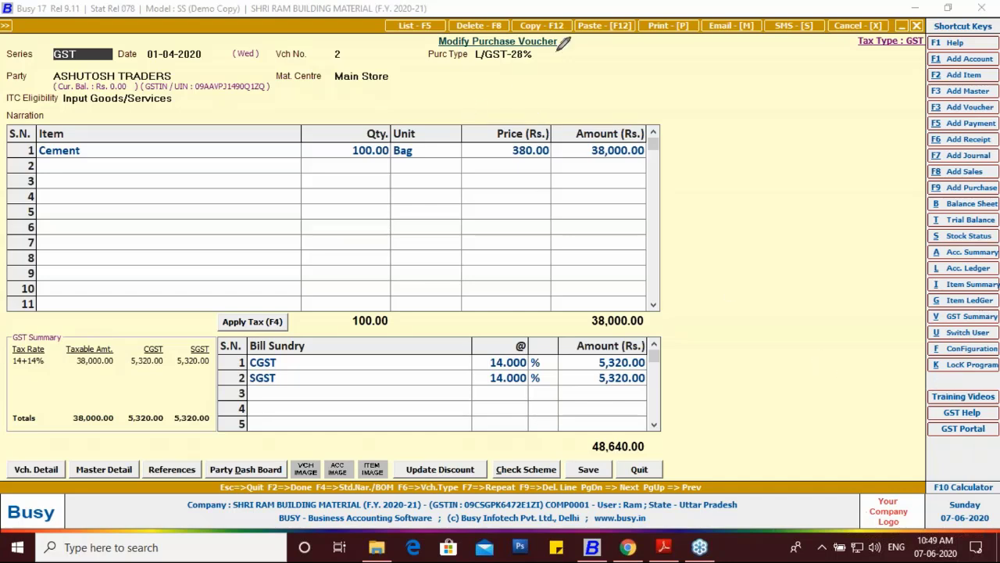
mouse_move(432, 44)
mouse_down()
mouse_move(383, 44)
mouse_move(382, 11)
mouse_move(447, 14)
mouse_move(429, 44)
mouse_move(473, 13)
mouse_move(504, 12)
mouse_move(513, 32)
mouse_move(469, 46)
mouse_move(553, 45)
mouse_move(565, 35)
mouse_move(542, 6)
mouse_move(517, 23)
mouse_move(547, 41)
mouse_move(608, 51)
mouse_move(628, 48)
mouse_move(632, 30)
mouse_move(578, 35)
mouse_up()
mouse_move(641, 23)
mouse_down()
mouse_move(659, 52)
mouse_move(700, 28)
mouse_move(662, 9)
mouse_move(638, 22)
mouse_move(646, 36)
mouse_up()
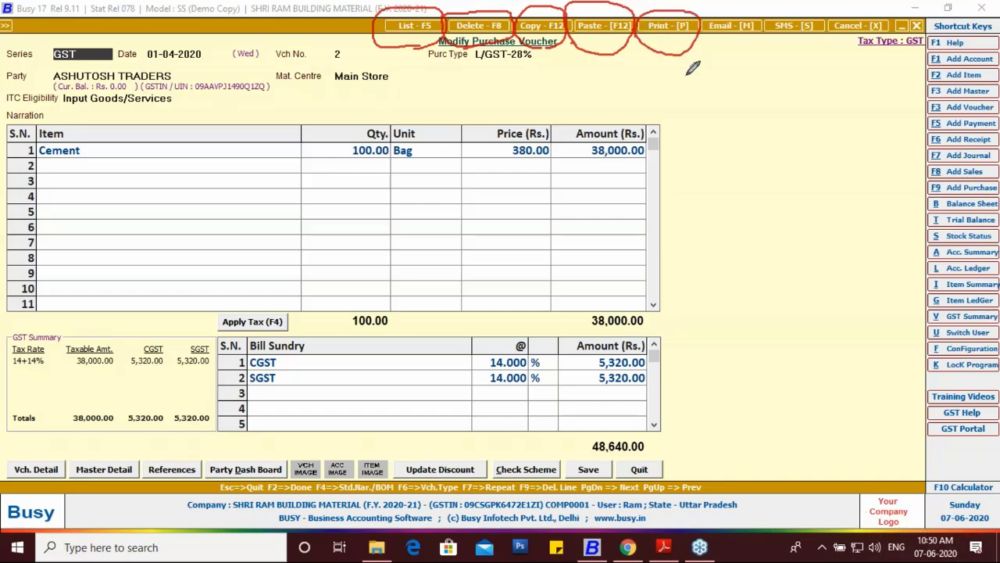
mouse_move(707, 29)
mouse_down()
mouse_move(759, 36)
mouse_move(764, 15)
mouse_move(731, 4)
mouse_move(707, 25)
mouse_up()
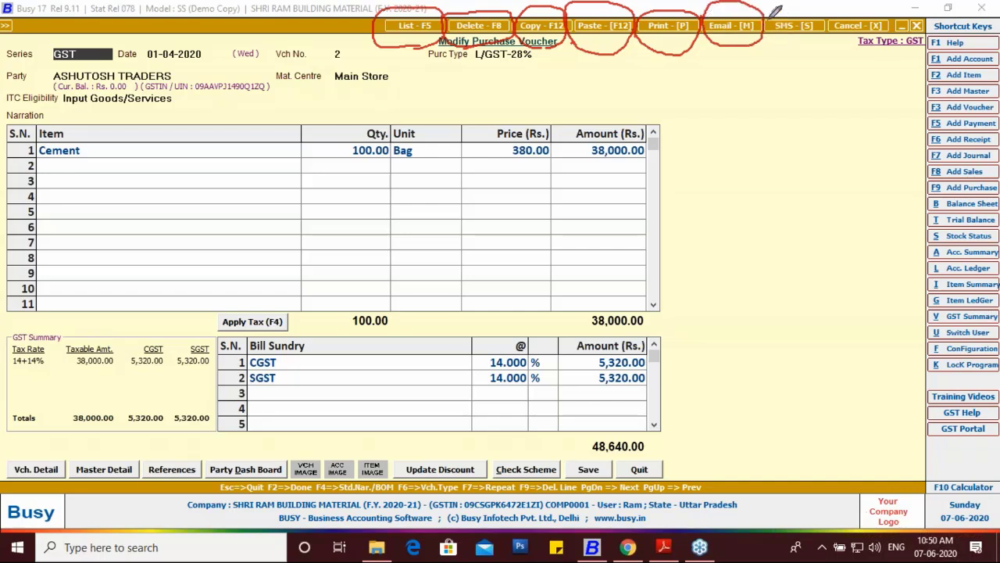
mouse_move(776, 10)
mouse_down()
mouse_move(776, 39)
mouse_move(812, 49)
mouse_move(825, 17)
mouse_move(788, 6)
mouse_move(842, 38)
mouse_move(891, 40)
mouse_move(867, 5)
mouse_move(833, 15)
mouse_up()
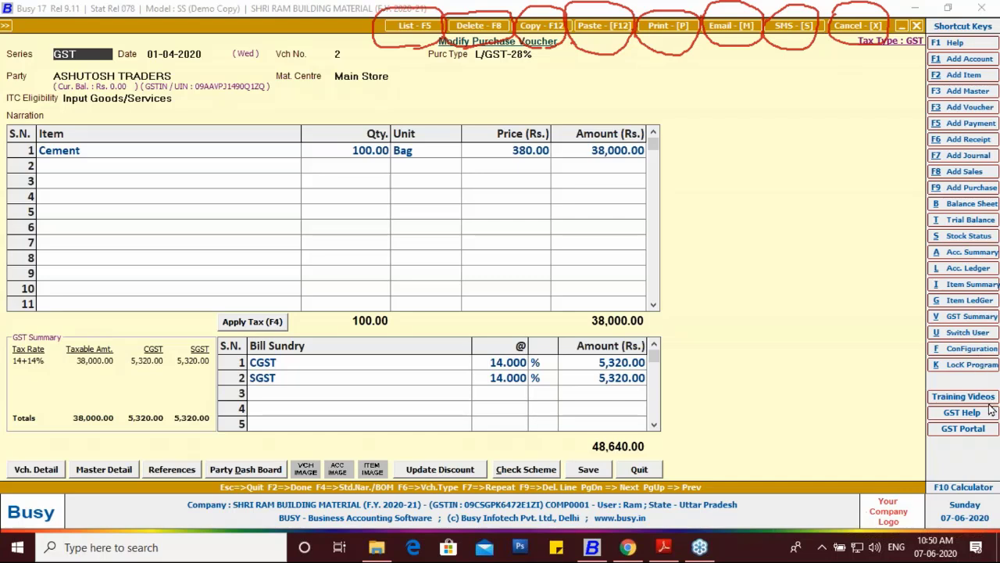
click(890, 364)
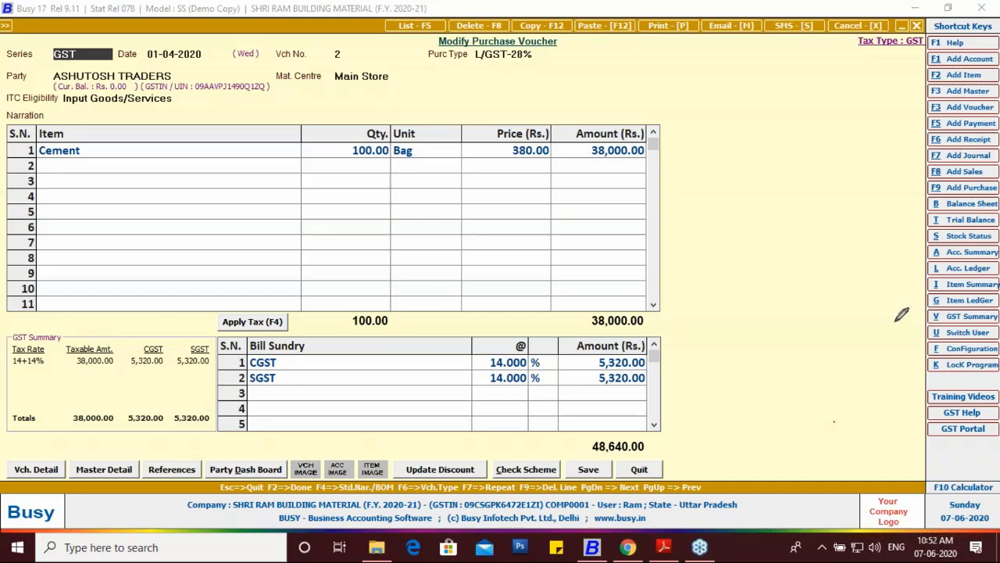
drag(843, 282, 896, 322)
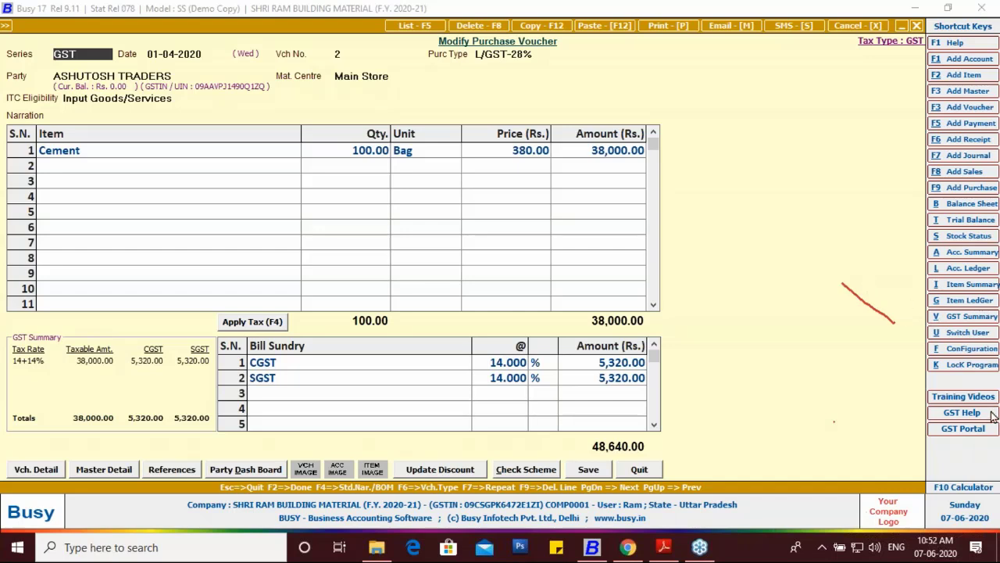